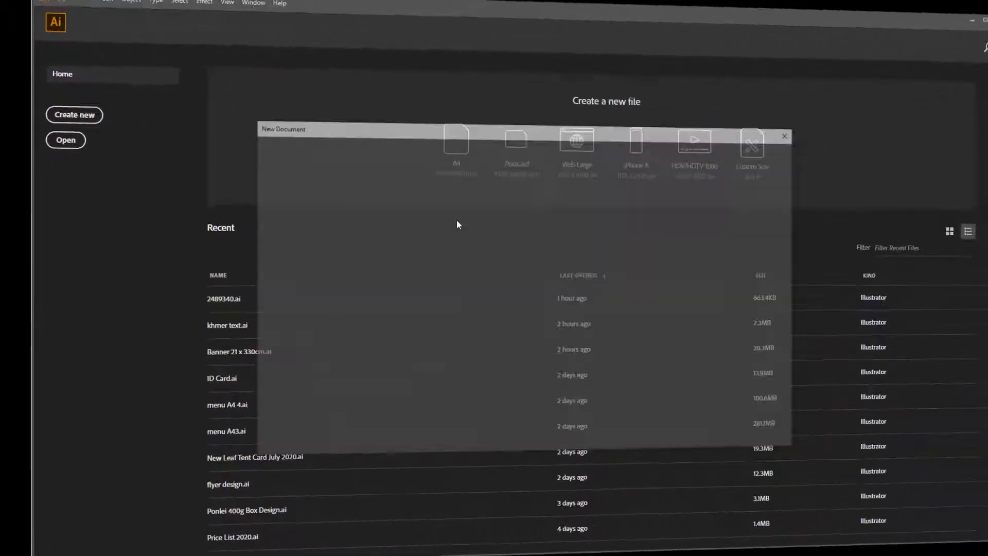
Step: Create the new document and draw a tall black-filled rectangle about 68 by 257 mm on the artboard
left_click(685, 436)
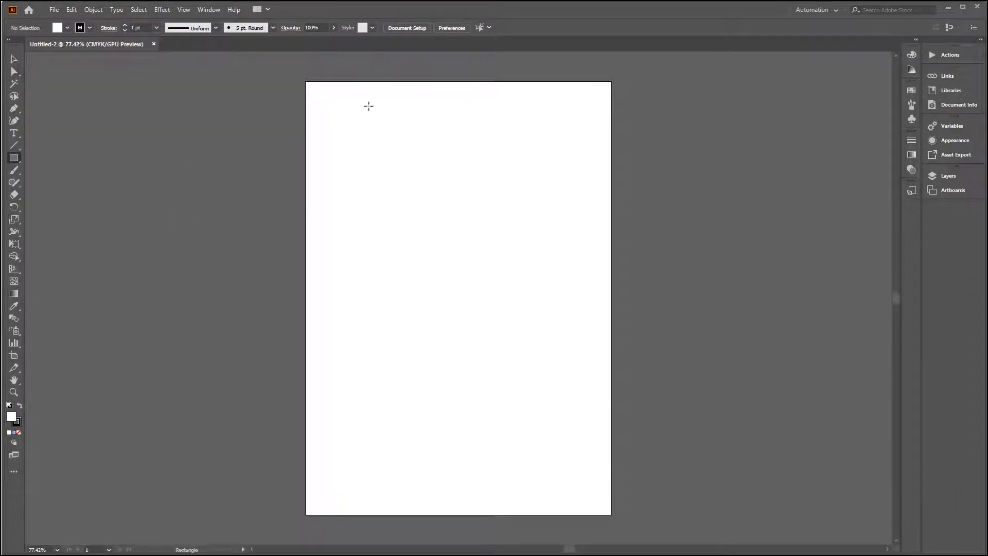
left_click_drag(433, 128, 532, 501)
left_click(19, 406)
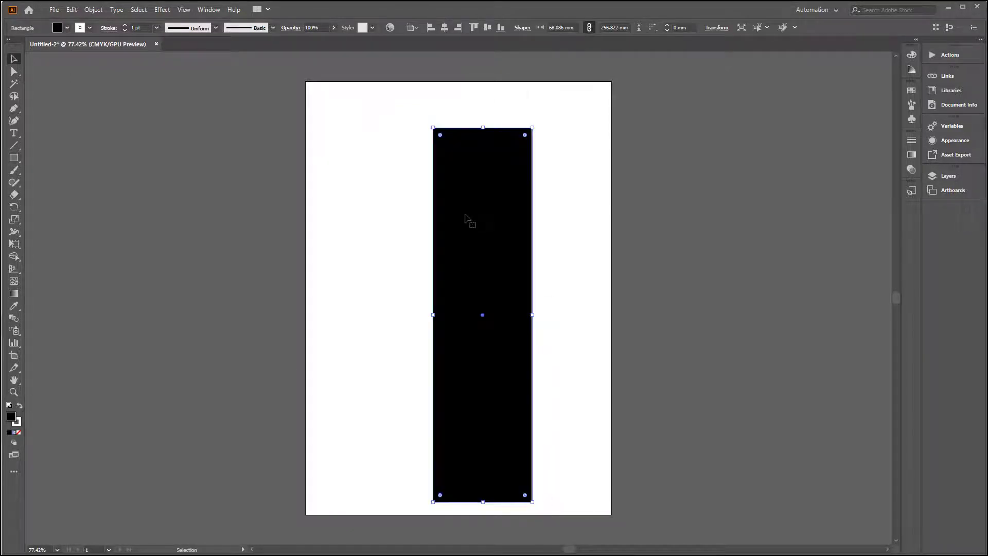
Step: Rotate the black rectangle by 45 degrees
right_click(466, 215)
mouse_move(539, 377)
left_click(599, 400)
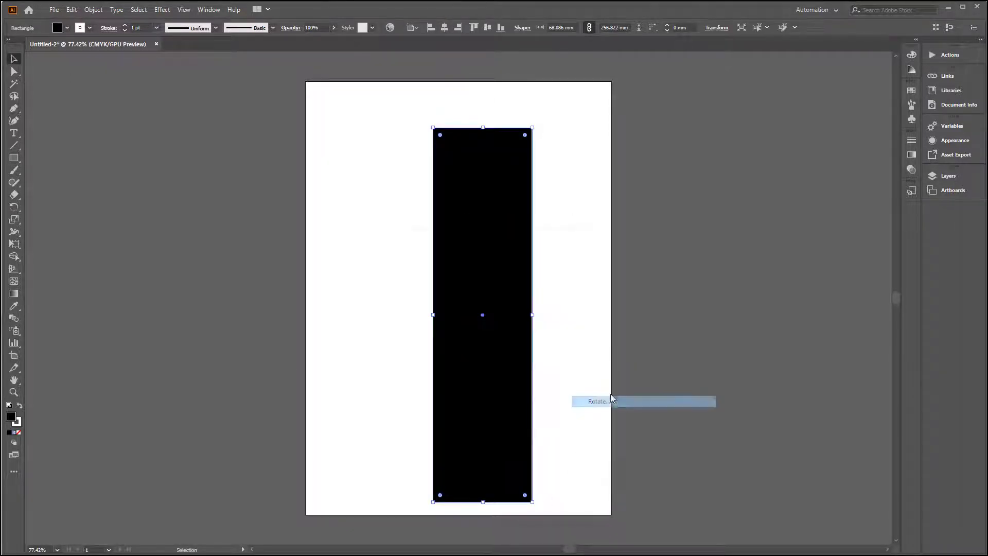
type("45")
key("Return")
Step: Reflect the rotated rectangle so that it slopes upward to the right
right_click(461, 302)
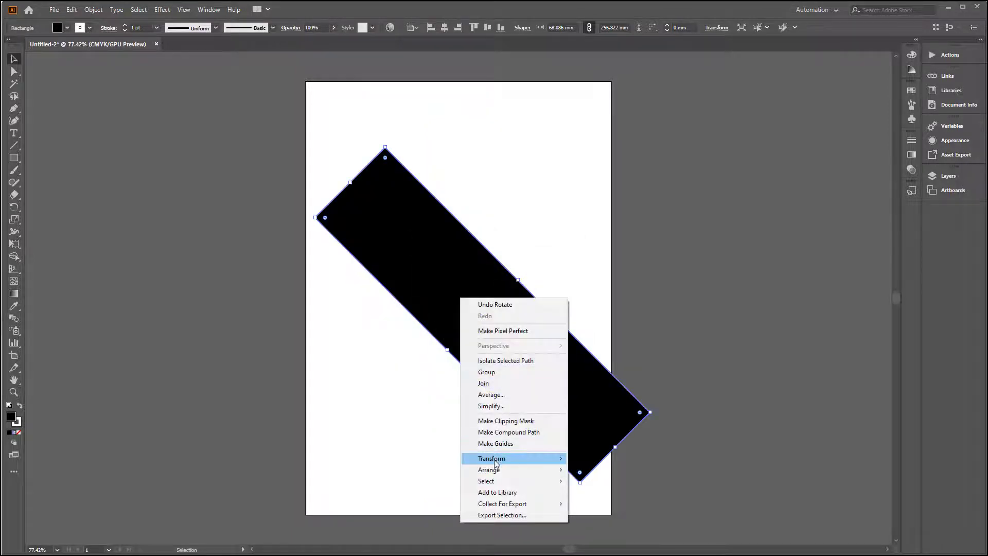
mouse_move(496, 459)
left_click(597, 493)
left_click(498, 372)
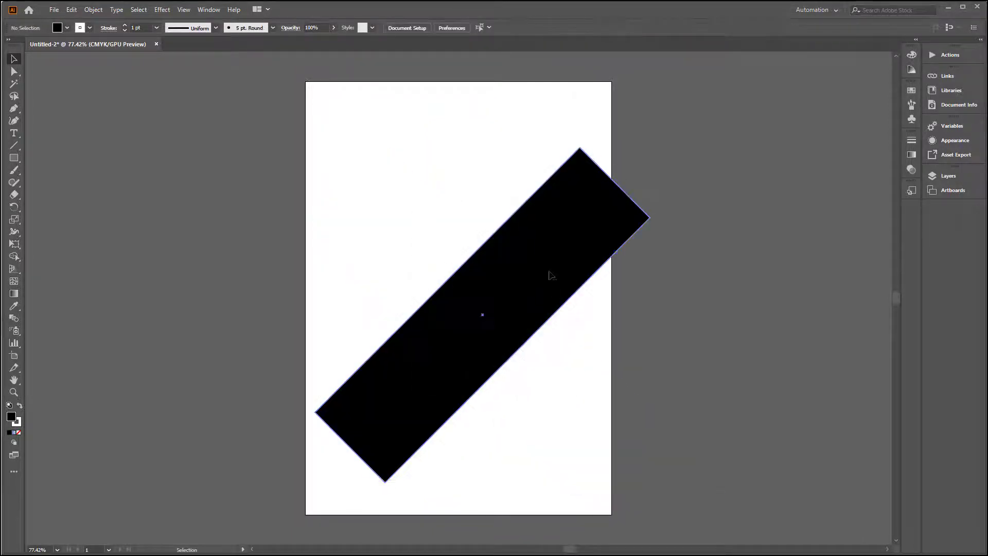
Step: Move the slanted rectangle up over the artboard, widen it to about 137 mm and lengthen it to about 429 mm
left_click_drag(550, 276, 498, 153)
left_click_drag(463, 228, 528, 304)
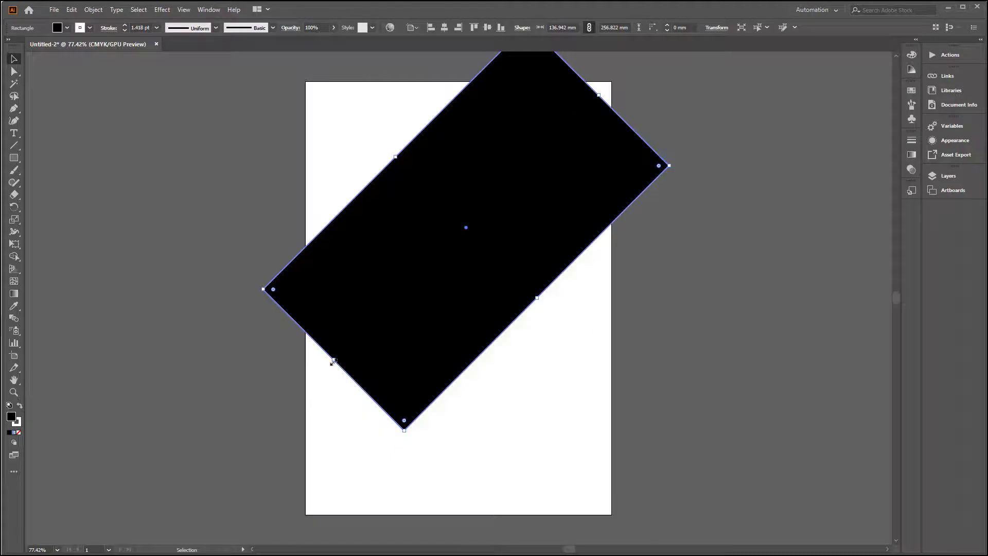
left_click_drag(333, 360, 232, 516)
left_click(436, 473)
left_click_drag(570, 235, 538, 297)
left_click(538, 297)
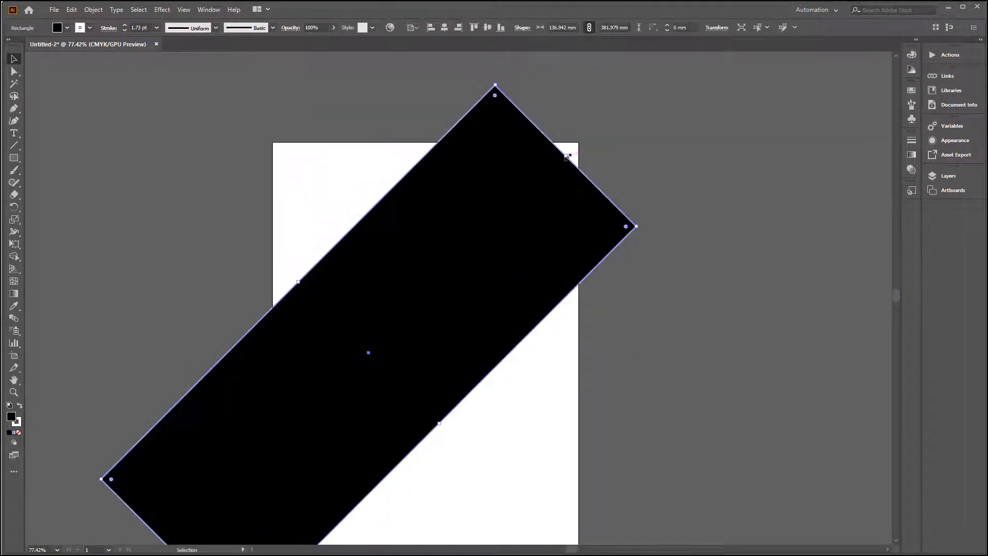
left_click_drag(565, 155, 614, 106)
Step: Remove the slanted rectangle's stroke and shift the rectangle up and to the right across the artboard
left_click(90, 28)
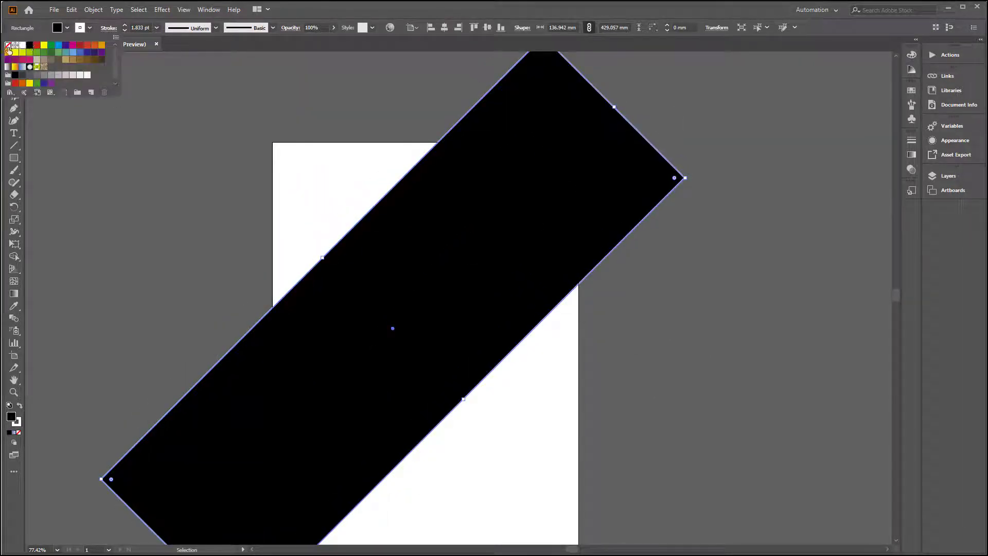
left_click(8, 46)
left_click(46, 127)
mouse_move(423, 392)
left_mouse_down()
mouse_move(377, 298)
mouse_move(395, 279)
left_mouse_up()
scroll(381, 294, "down", 2)
left_click(366, 276)
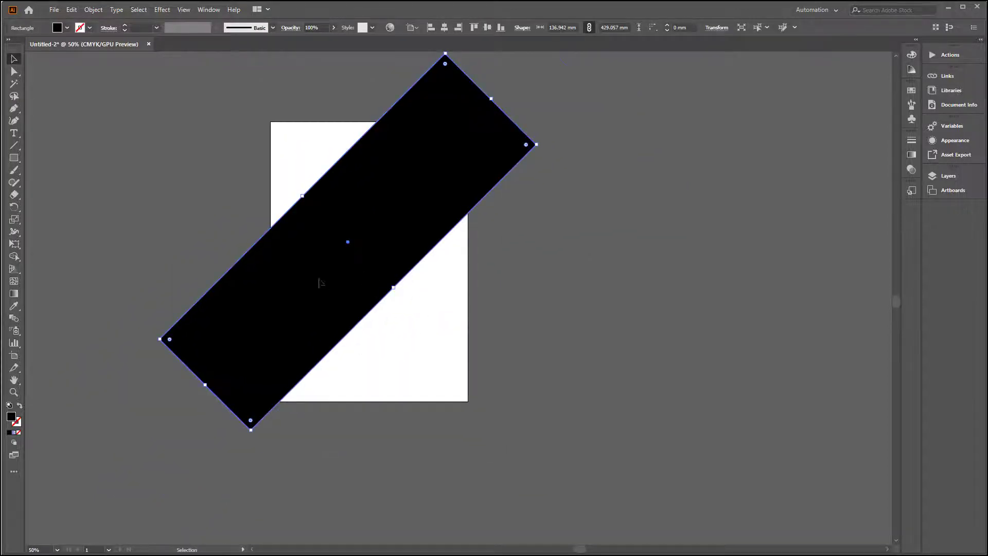
left_click_drag(320, 283, 377, 211)
Step: Round the slanted rectangle's lowest corner into a large curve and nudge the shape slightly downward
key("a")
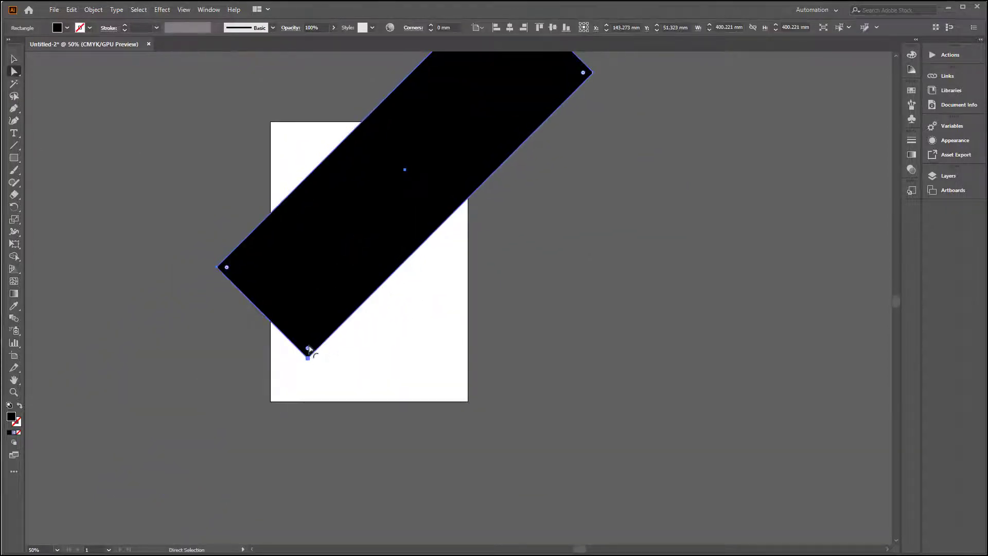
left_click_drag(309, 349, 354, 273)
left_click(15, 59)
left_click(190, 154)
left_click_drag(368, 254, 364, 262)
left_click(464, 319)
Step: Offset the black shape's path outward by 8 mm with miter joins
left_click_drag(464, 320, 509, 348)
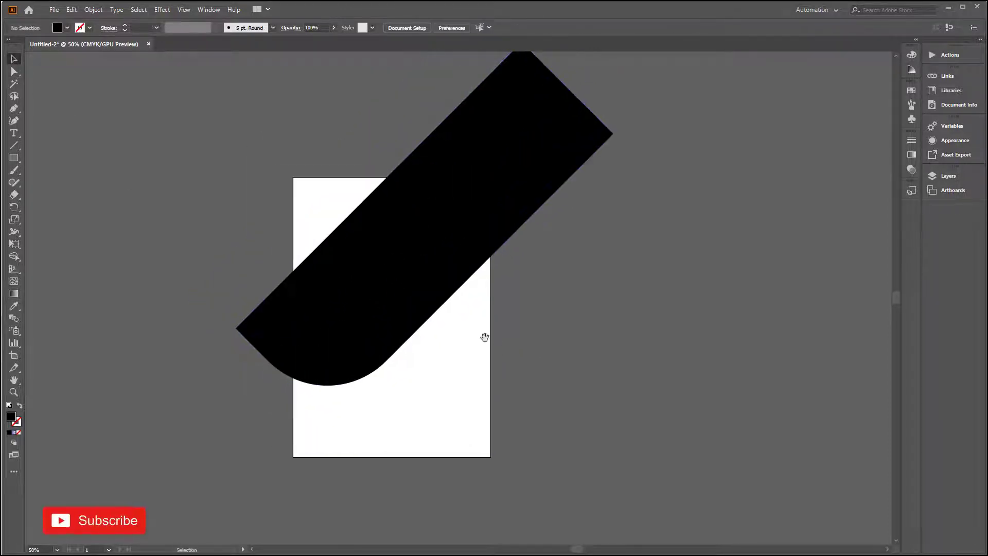
left_click(456, 291)
left_click(116, 9)
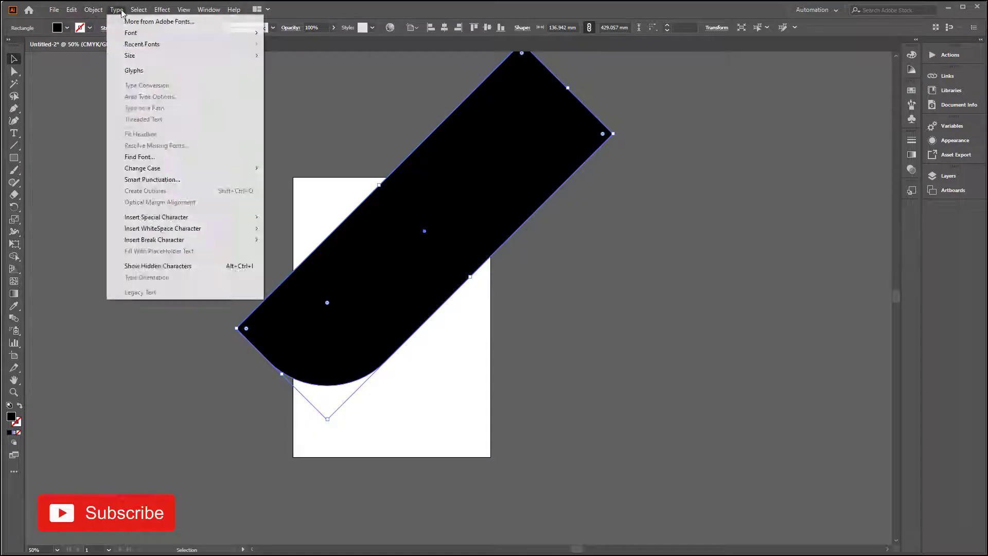
mouse_move(93, 9)
mouse_move(105, 256)
left_click(280, 292)
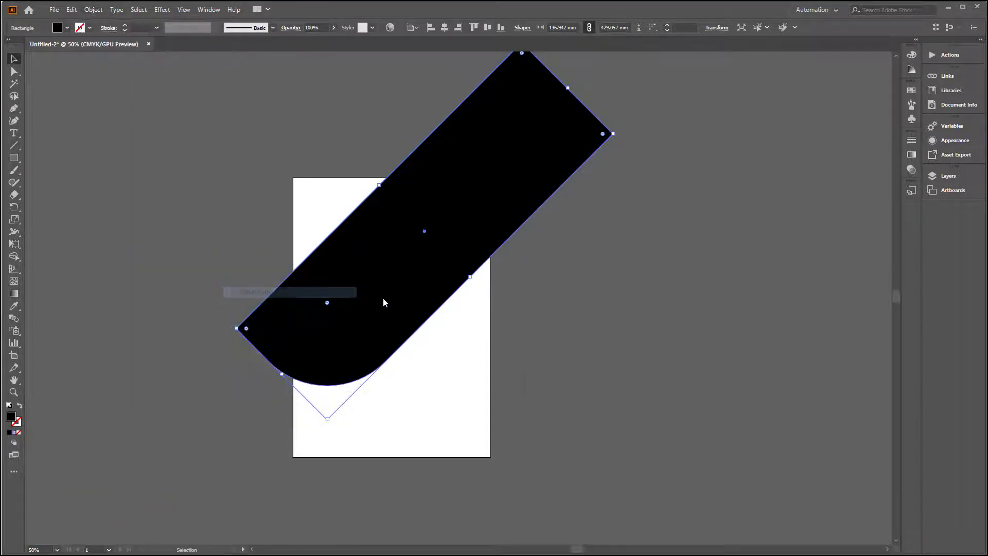
left_click(540, 434)
double_click(593, 379)
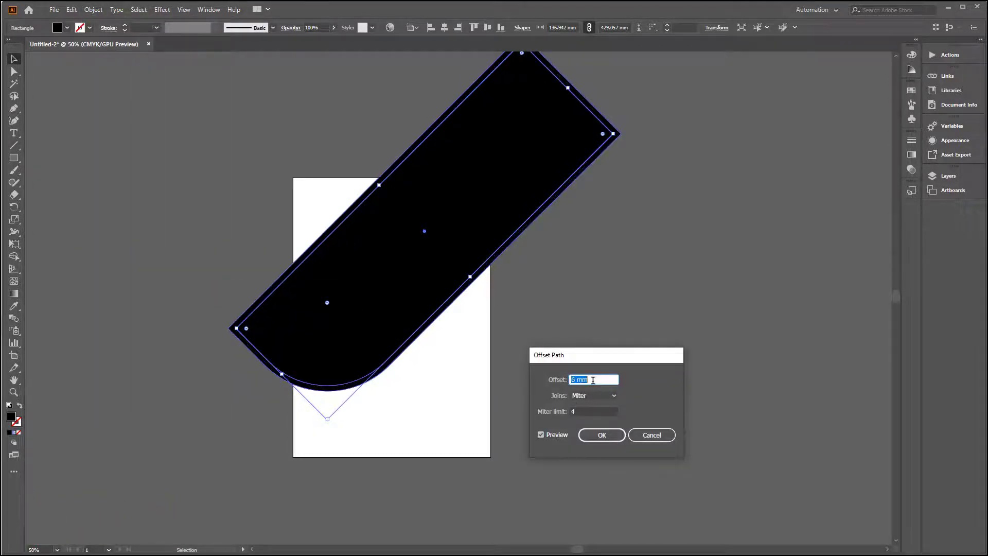
key("Up")
key("Up")
left_click(600, 435)
left_click(562, 342)
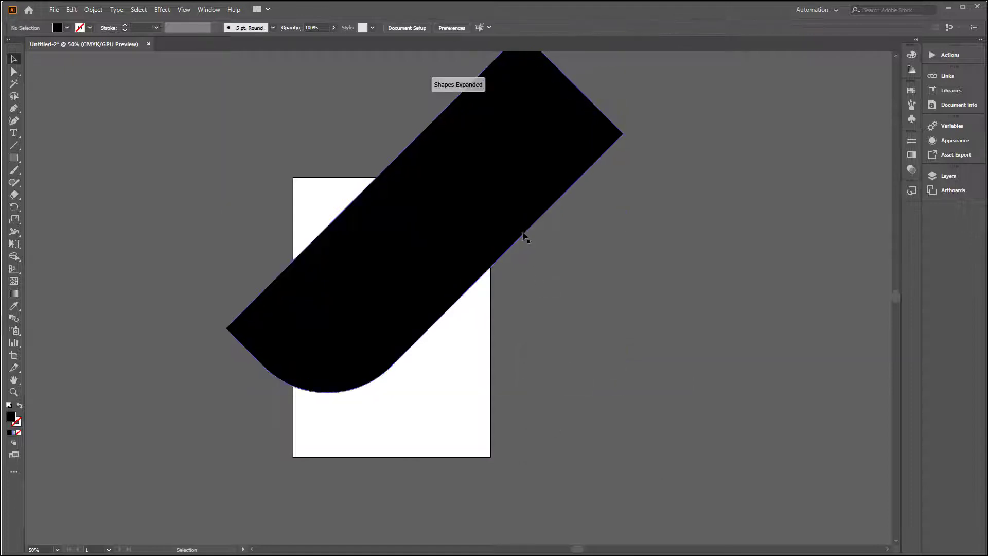
Step: Fill the offset shape behind the black one with red
left_click(523, 236)
left_click(67, 27)
left_click(37, 45)
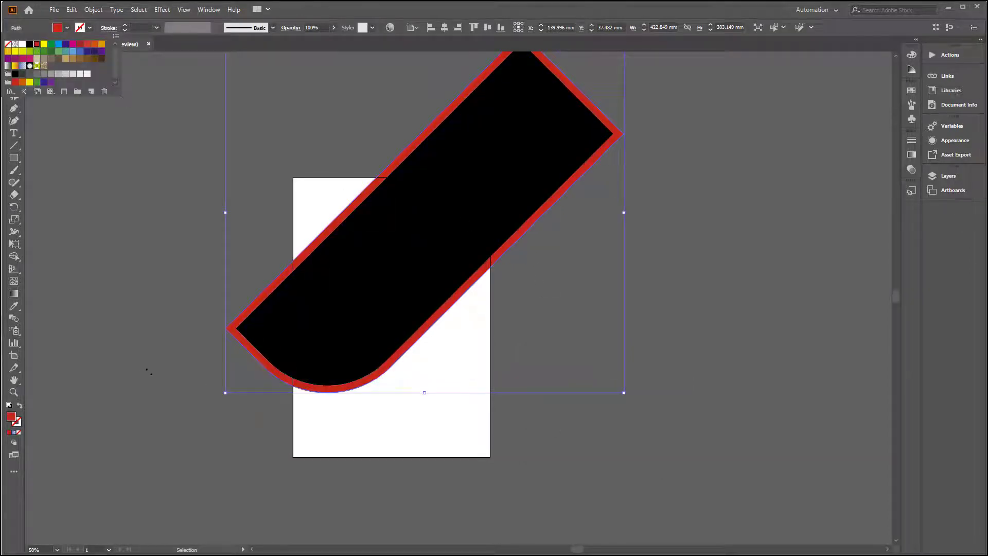
left_click(144, 369)
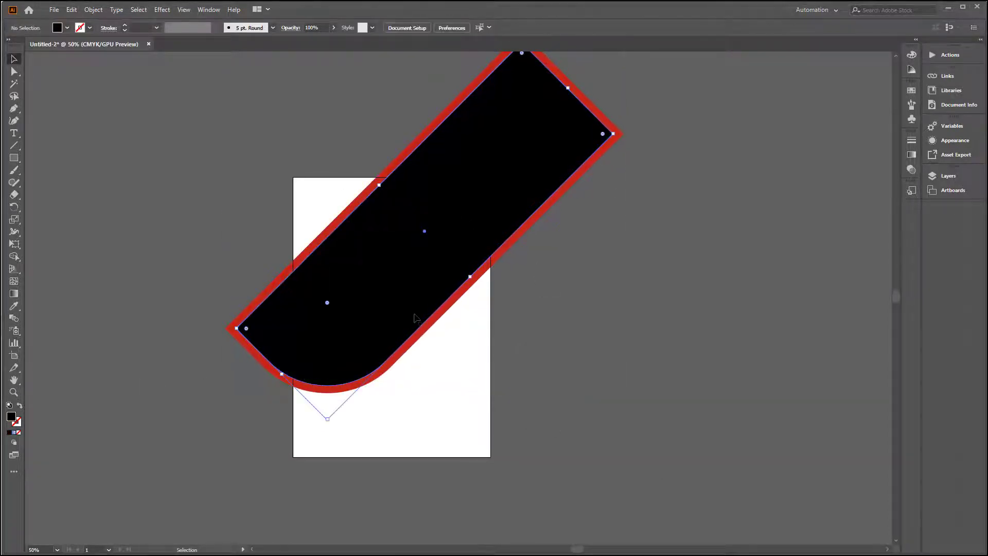
Step: Offset the red path outward with miter joins to make a larger red shape about 652 by 579 mm
left_click(436, 324)
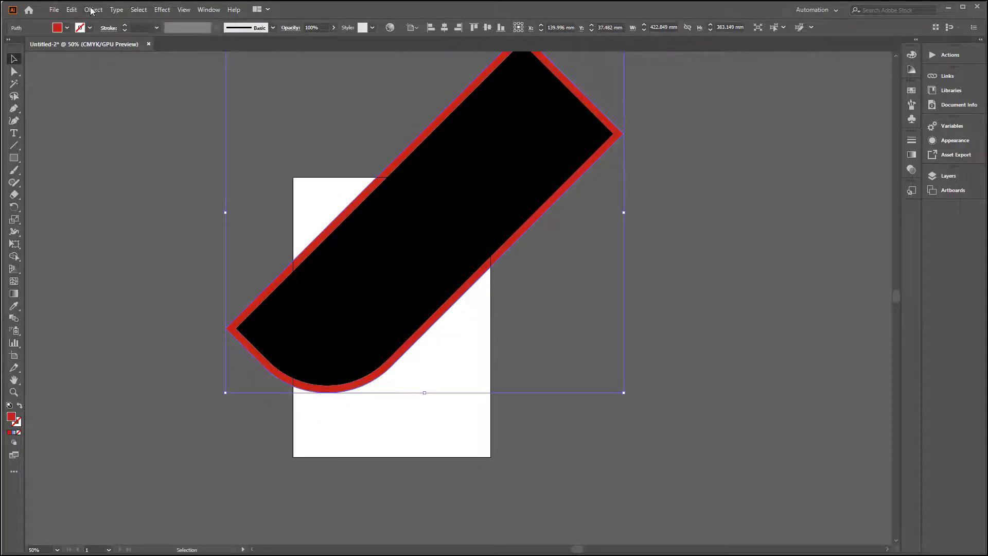
left_click(92, 10)
mouse_move(134, 254)
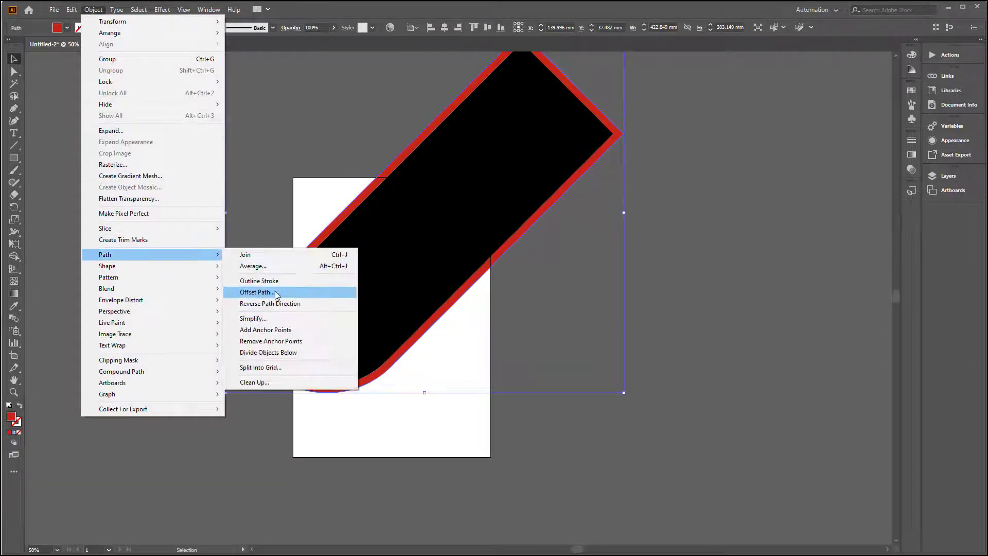
left_click(271, 298)
left_click(542, 435)
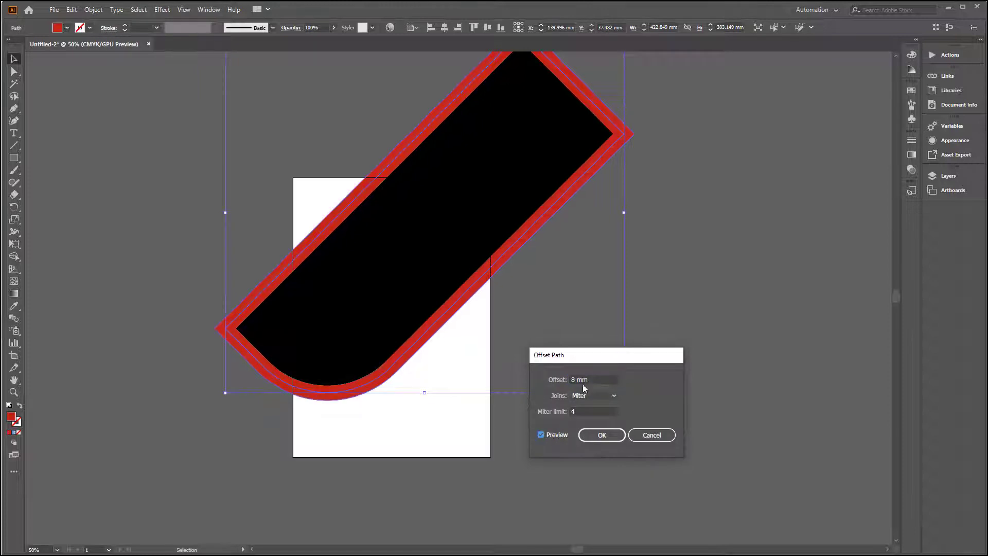
scroll(591, 377, "up", 5)
scroll(600, 382, "up", 20)
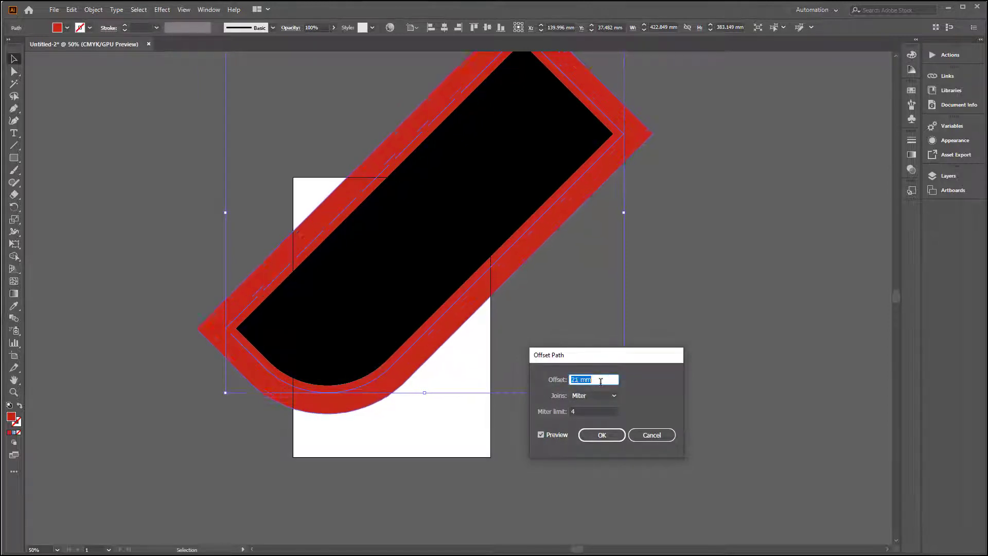
scroll(600, 382, "up", 15)
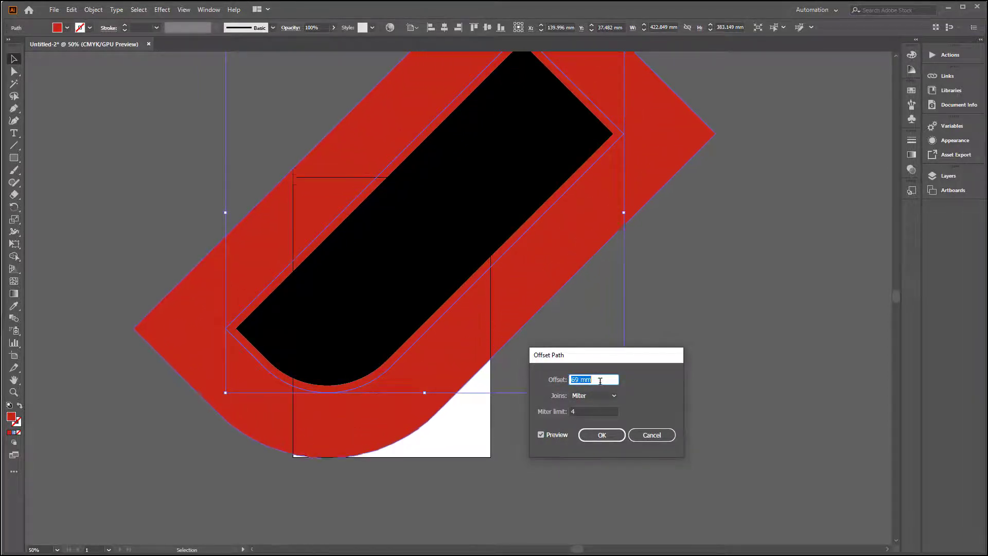
left_click(602, 435)
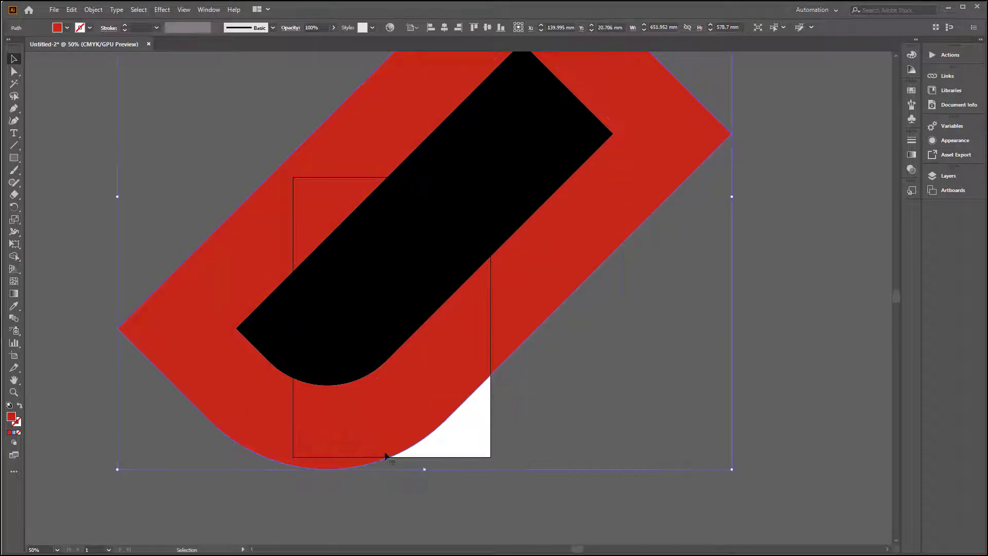
Step: Enlarge the outer red shape from its center to about 717 by 636 mm
scroll(239, 434, "down", 2)
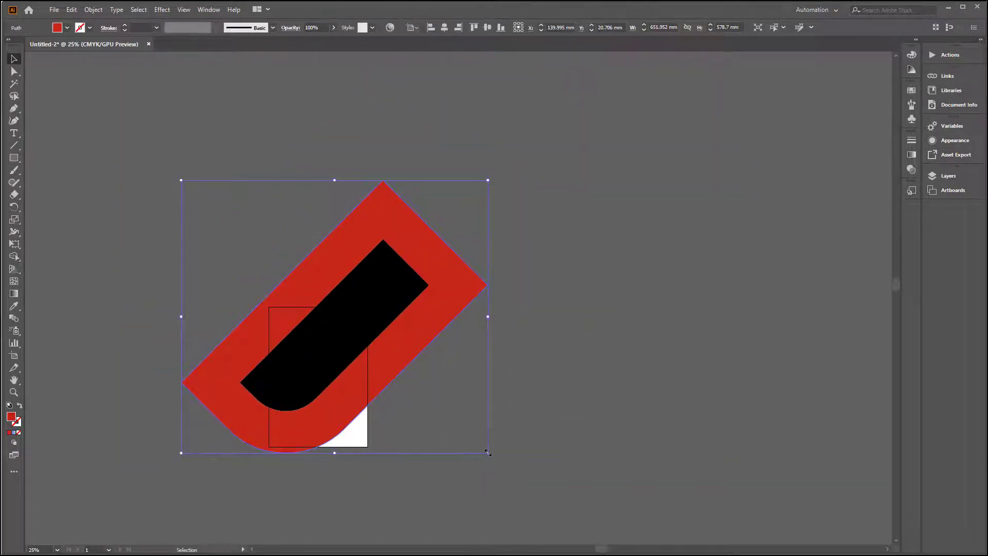
left_click_drag(488, 452, 504, 467)
left_click(565, 448)
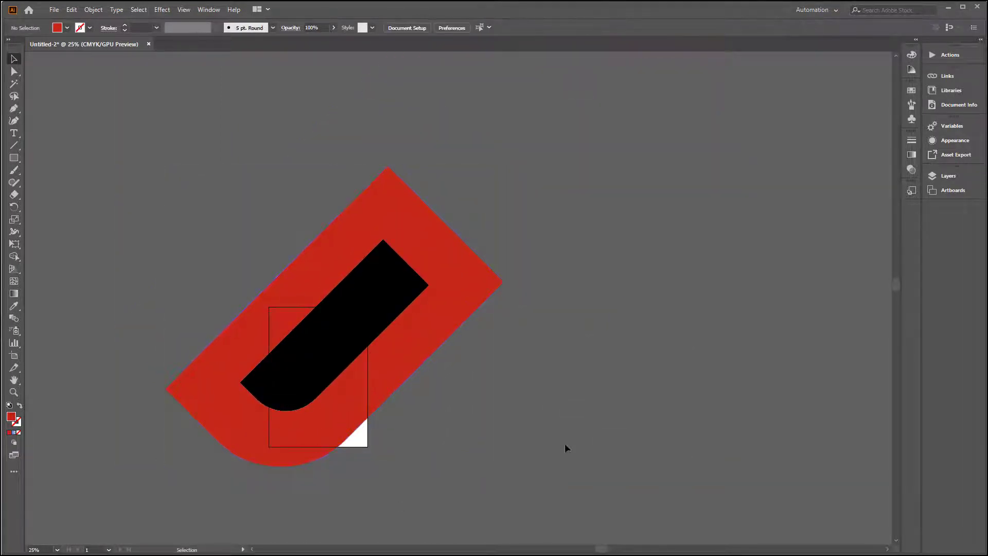
Step: Shrink the outer red shape from its center to about 616 by 550 mm, with its curve just above the artboard's bottom edge
scroll(335, 469, "up", 3)
left_click(355, 386)
scroll(403, 387, "down", 2)
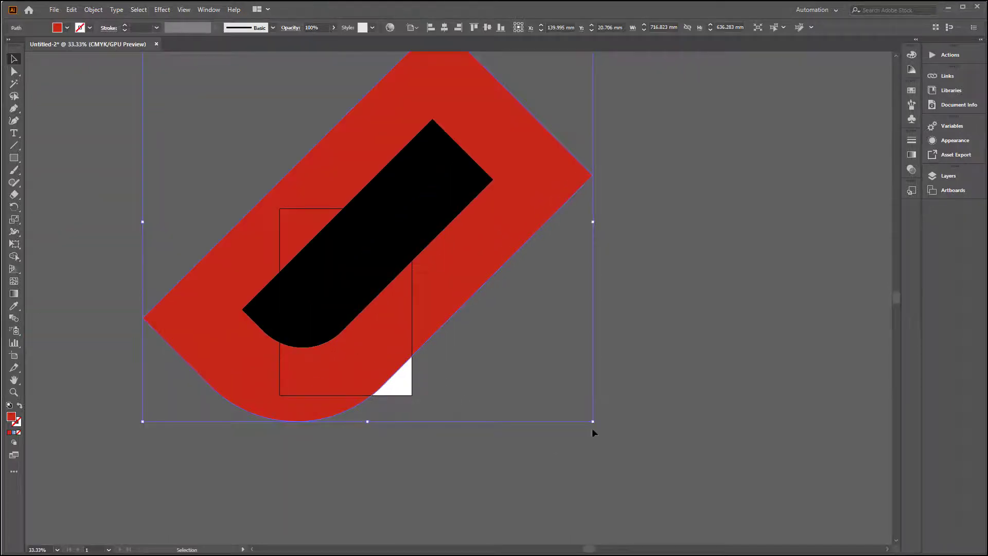
left_click_drag(592, 422, 560, 421)
left_click(411, 407)
Step: Create a rectangle 210 mm wide and 297 mm high over the artwork
left_click_drag(382, 403, 455, 417)
scroll(402, 378, "up", 1)
left_click_drag(401, 378, 385, 418)
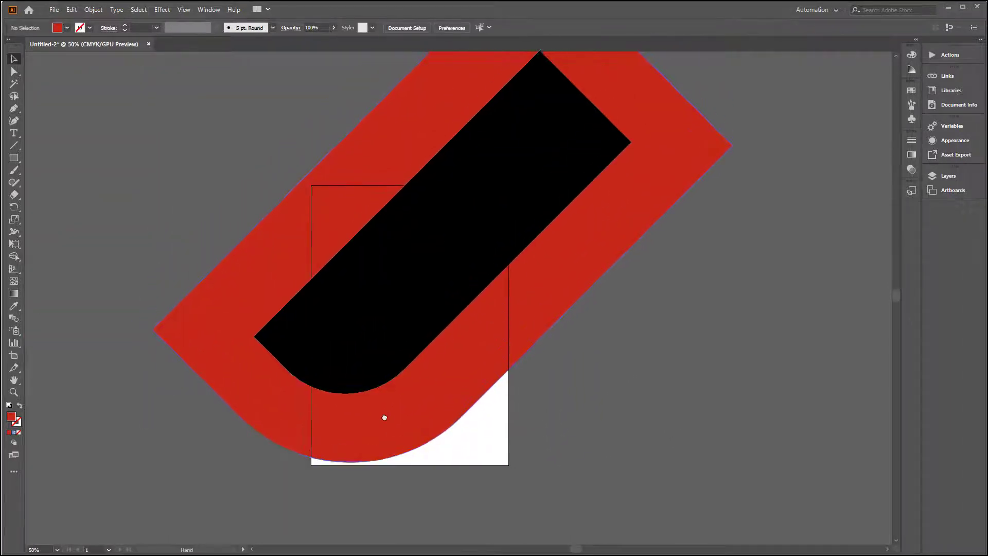
left_click(13, 158)
left_click(330, 240)
type("21")
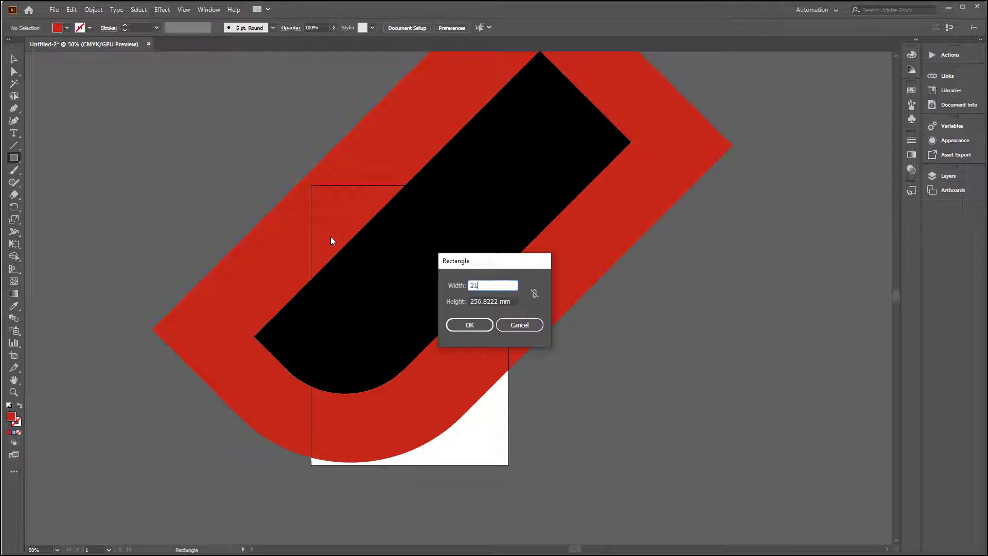
type("0")
key("Tab")
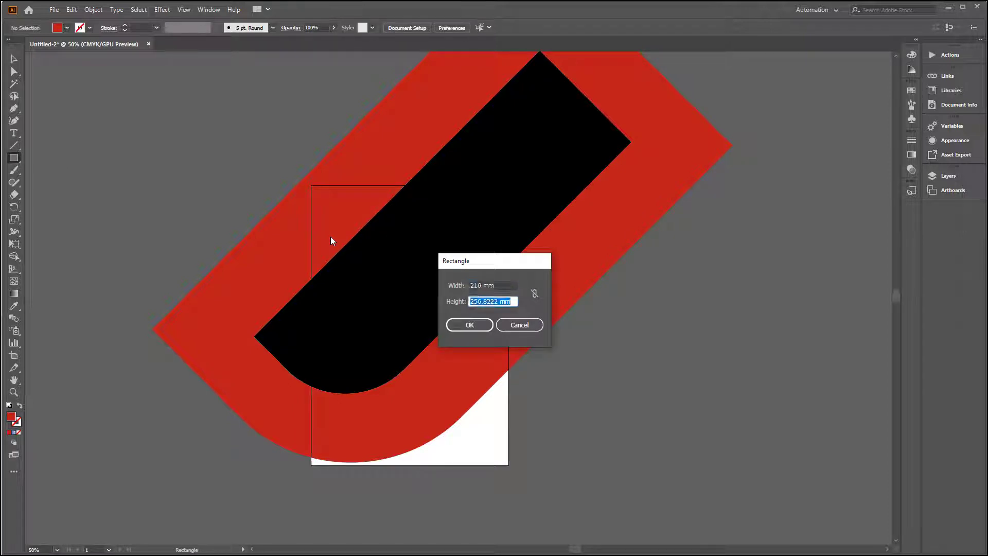
type("297")
key("Return")
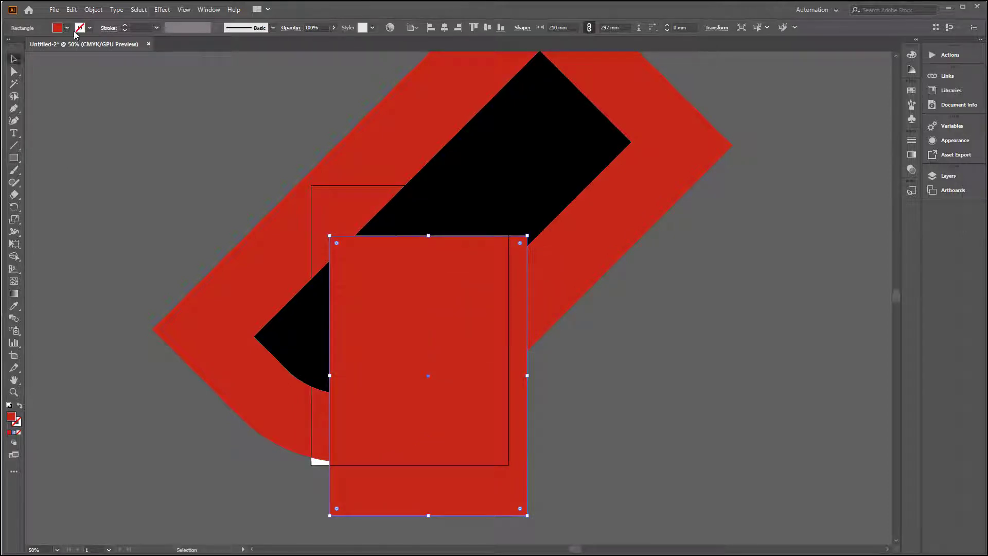
Step: Give the 210 by 297 mm rectangle no fill and a yellow stroke
left_click(67, 27)
left_click(7, 45)
left_click(45, 45)
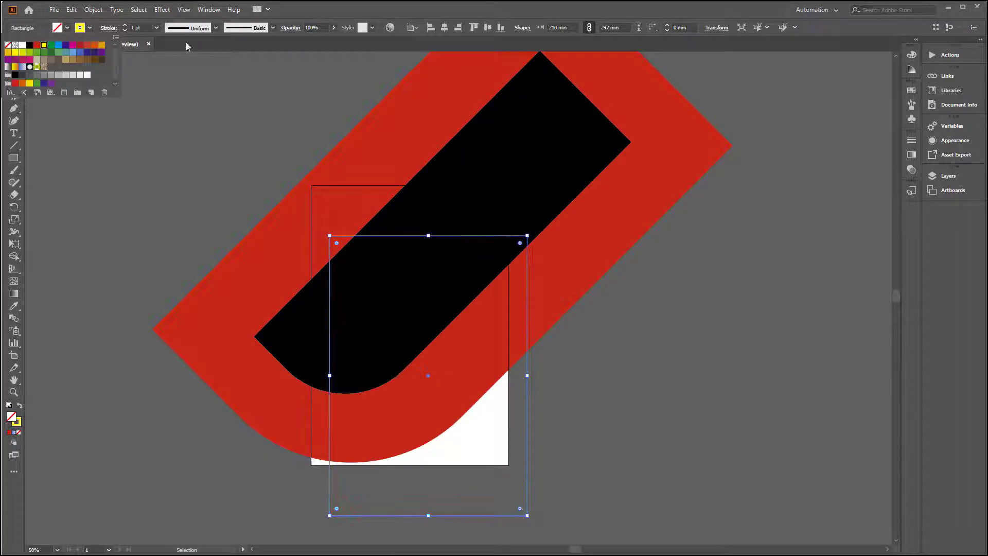
Step: Align the yellow-outlined rectangle to the artboard, centered horizontally and vertically
left_click(410, 29)
left_click(435, 38)
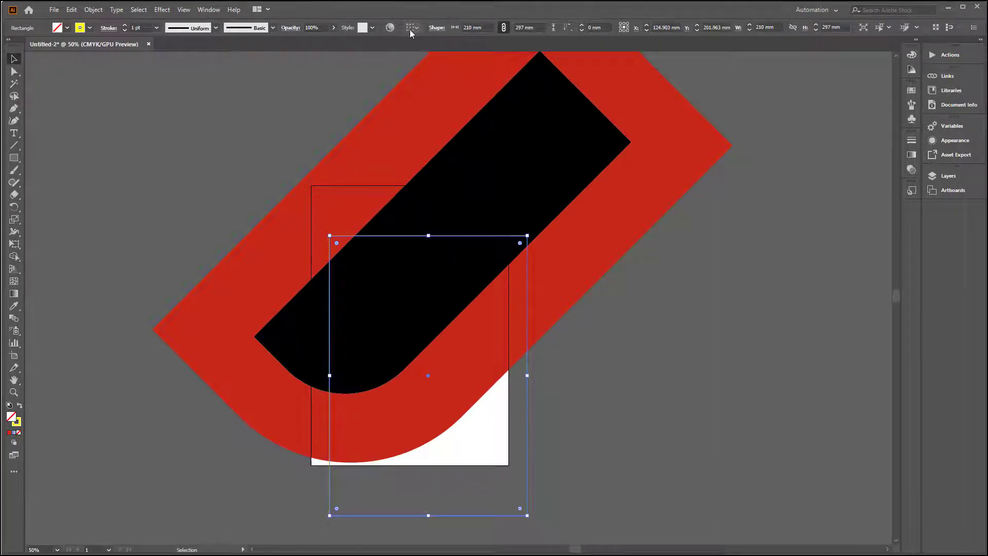
left_click(420, 62)
left_click(444, 27)
left_click(487, 28)
left_click(611, 346)
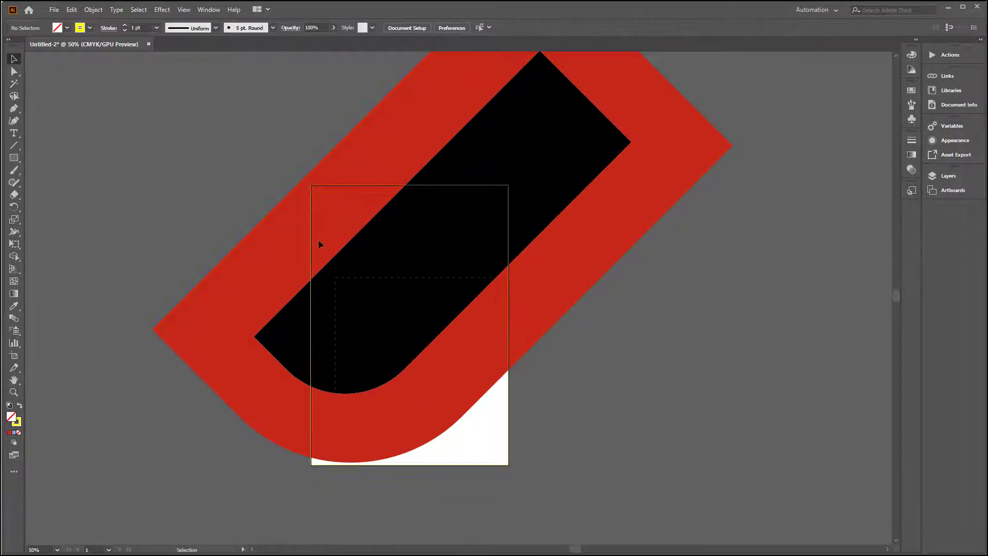
Step: Select all the artwork and use the Shape Builder to remove every part lying outside the page-sized rectangle
key("ctrl+a")
left_click(14, 257)
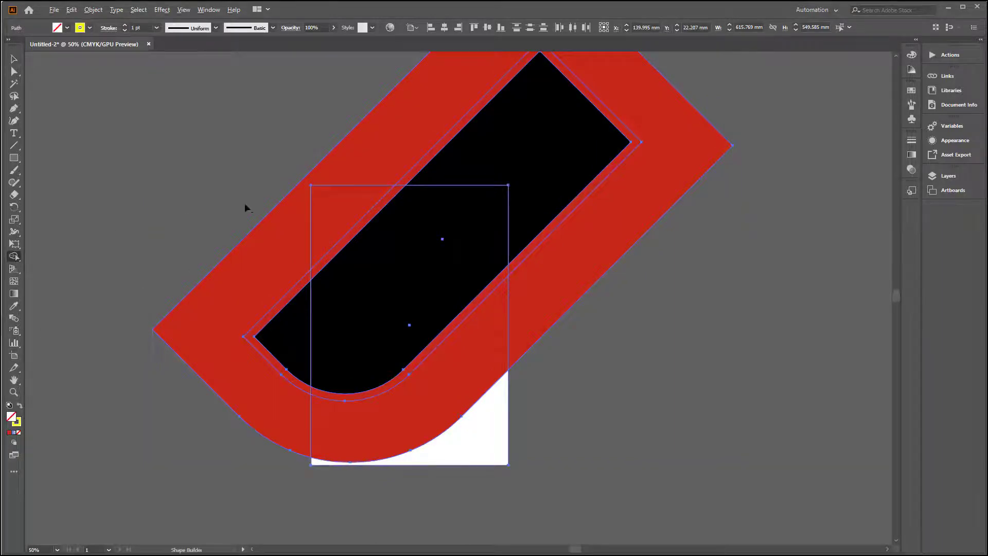
left_click_drag(287, 429, 289, 430)
left_click_drag(394, 128, 524, 278)
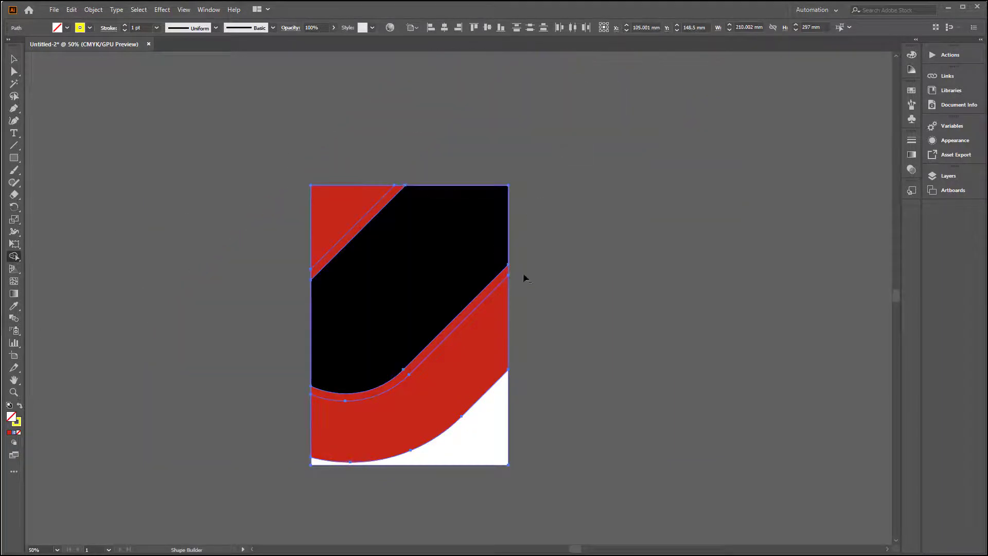
Step: Fill the wide outer red band with dark grey, leaving the thin red band and the black band as they are
left_click(14, 59)
left_click(40, 101)
left_click(313, 218)
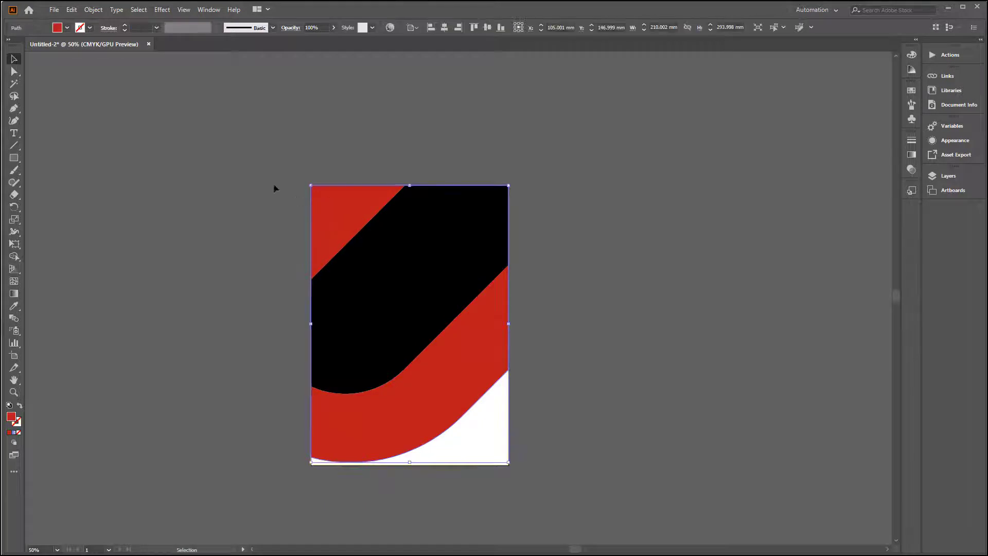
key("ctrl+plus")
key("ctrl+plus")
key("ctrl+plus")
left_click(67, 28)
left_click(24, 78)
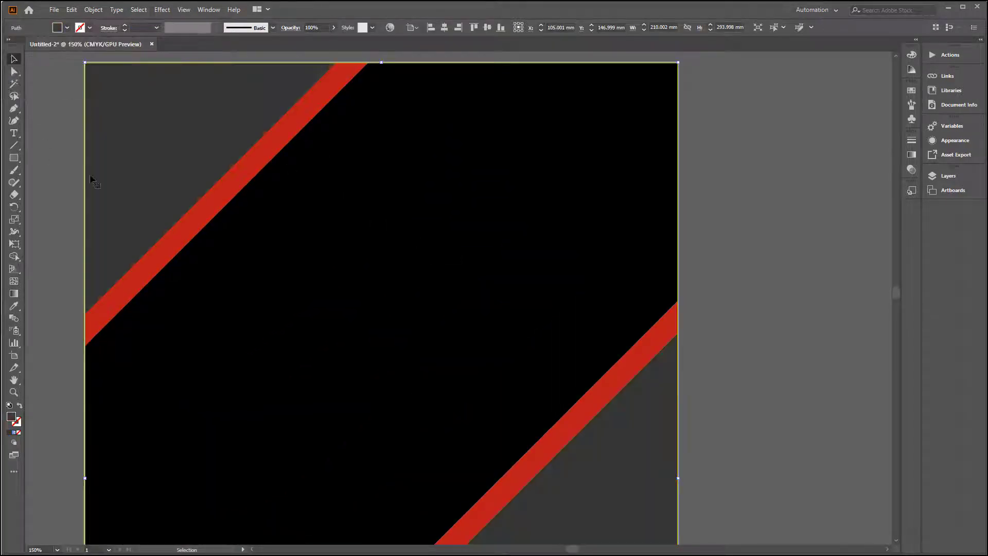
Step: Move the yellow-outlined page-sized rectangle off the artboard into the empty area to its right
key("ctrl+minus")
key("ctrl+minus")
left_click(519, 378)
left_click(381, 478)
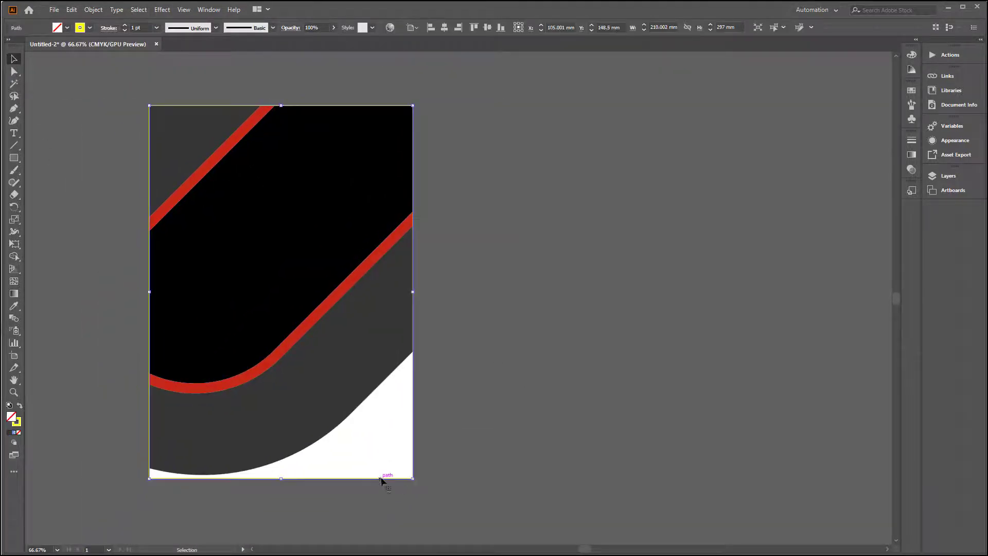
left_click_drag(672, 466, 734, 443)
scroll(375, 430, "left", 3)
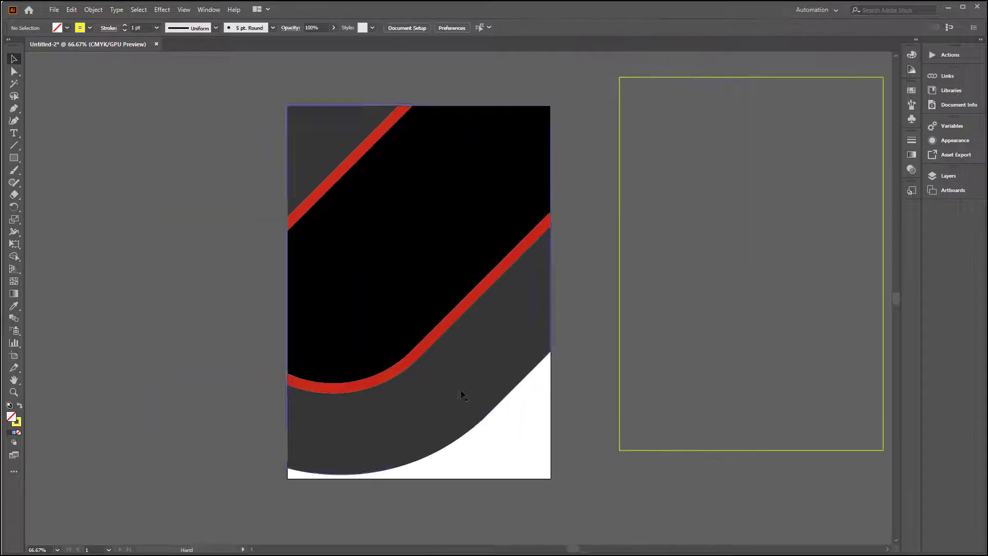
Step: Fill the black band with the yellow-to-red linear gradient swatch
left_click(386, 216)
left_click(67, 27)
left_click(16, 69)
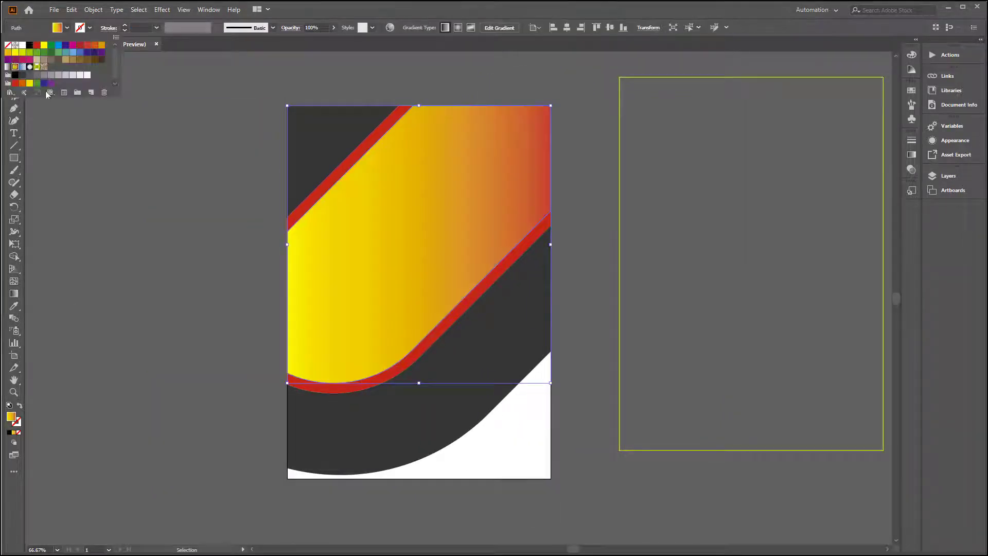
left_click(351, 267)
Step: Set the band's gradient angle to 45° and reverse the gradient so yellow lies at the upper right
left_click(15, 295)
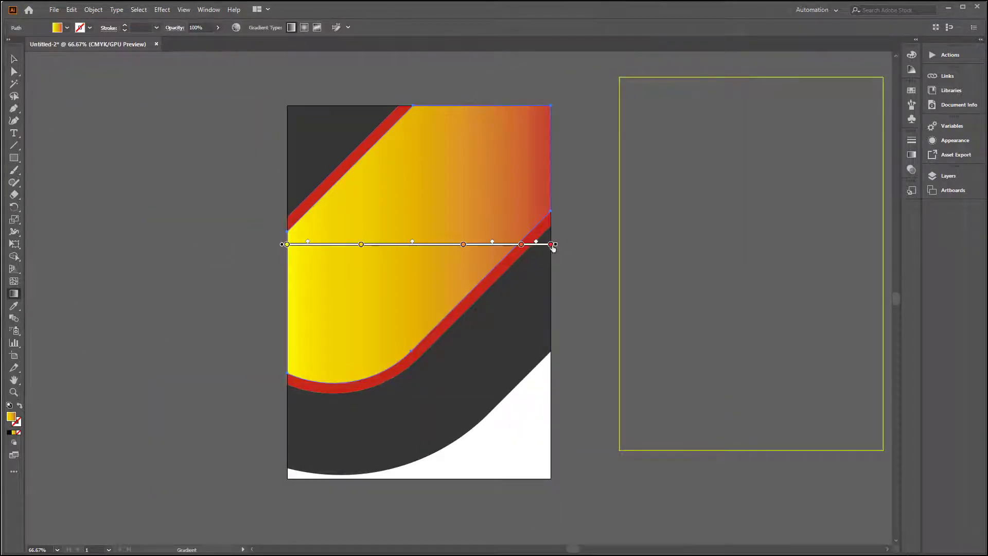
left_click(912, 154)
left_click(857, 180)
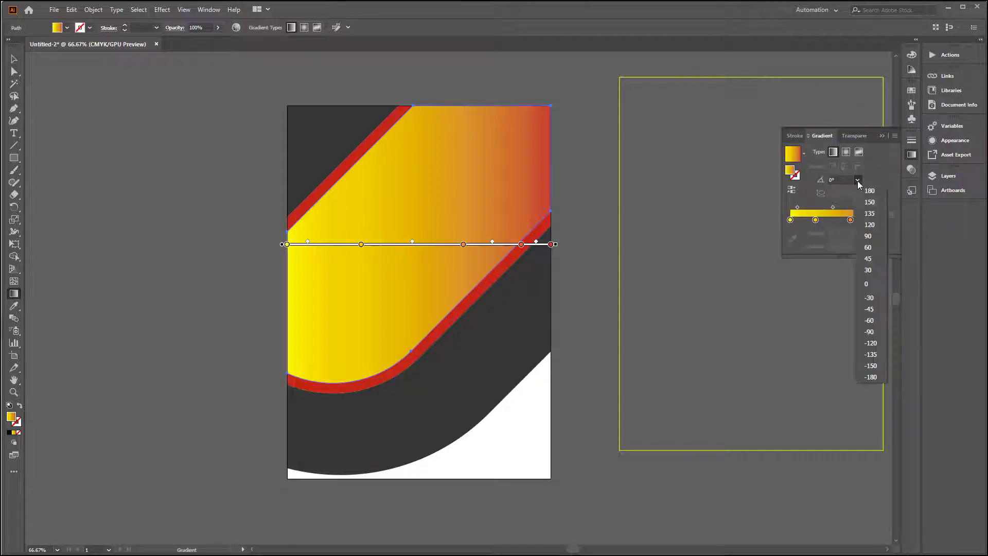
left_click(868, 258)
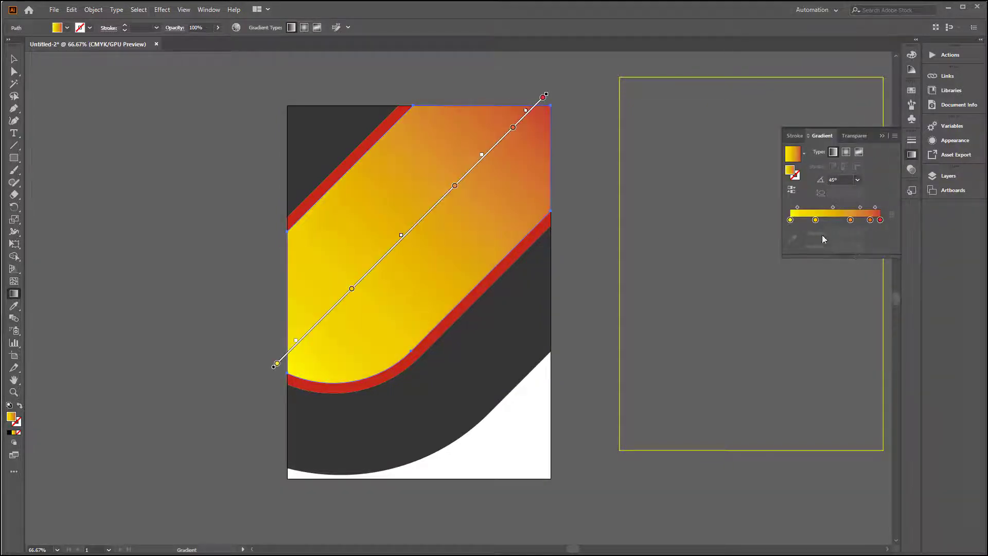
left_click(792, 190)
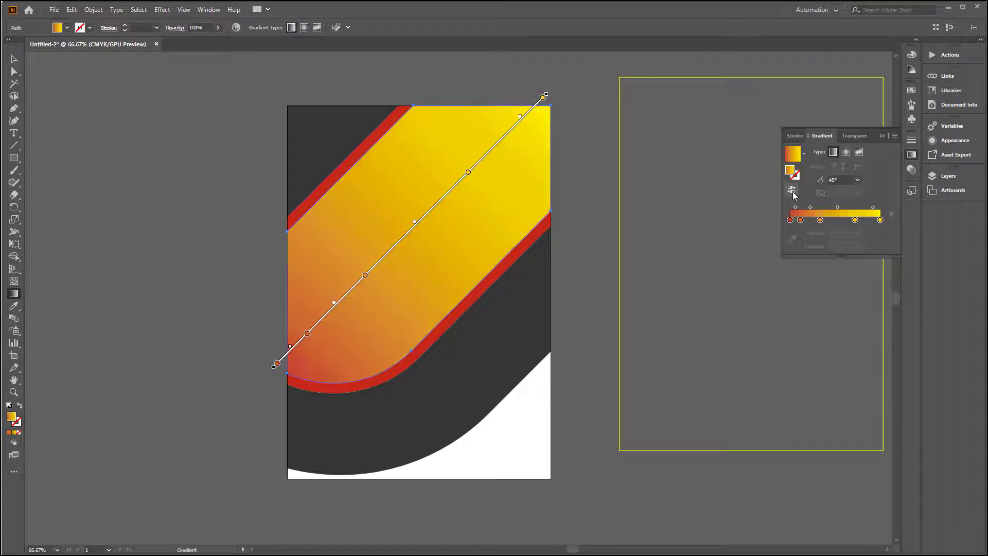
Step: Remove the red stops from the gradient and recolor the stop at 96.37% to a light yellow
left_click_drag(791, 220, 764, 225)
mouse_move(881, 220)
left_mouse_down()
mouse_move(860, 230)
mouse_move(877, 220)
left_mouse_up()
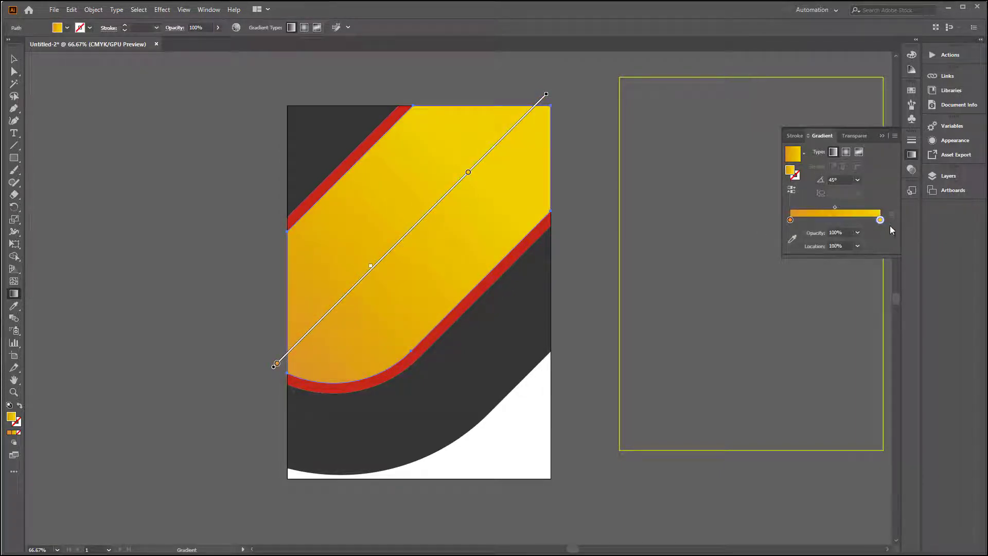
double_click(877, 220)
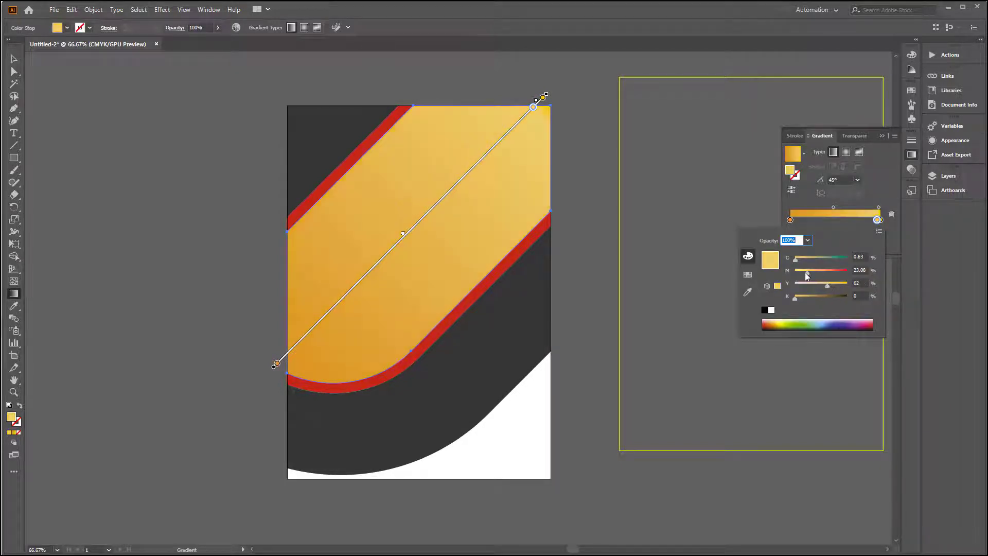
left_click_drag(807, 276, 793, 278)
left_click(74, 105)
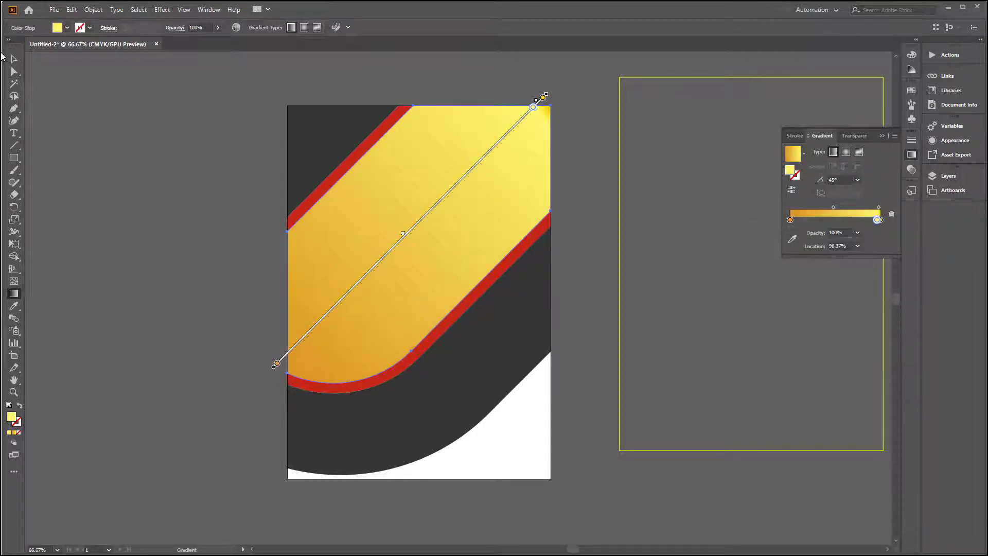
Step: Fill the thin red band around the gradient shape with white
left_click(14, 59)
left_click(82, 92)
scroll(570, 180, "down", 1)
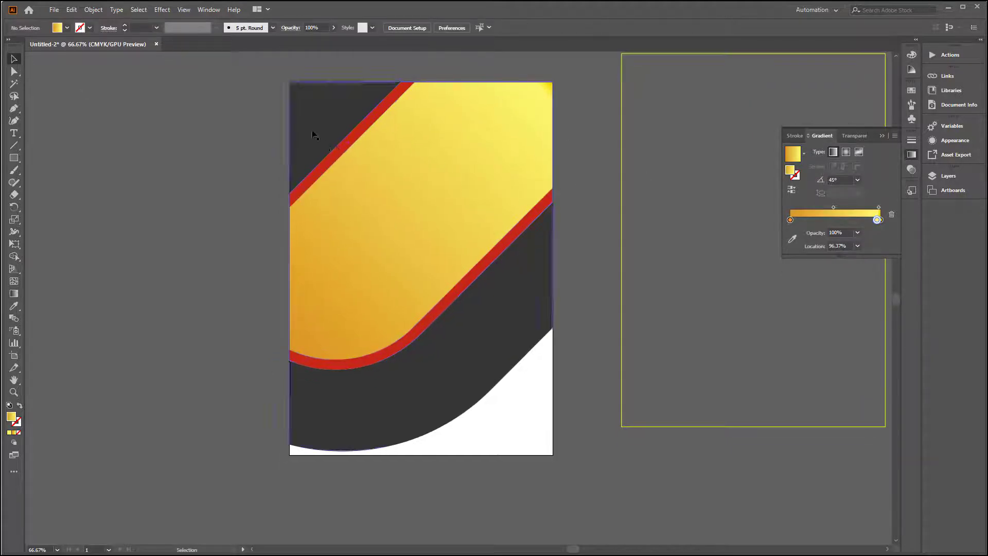
left_click(347, 144)
left_click(67, 28)
left_click(22, 45)
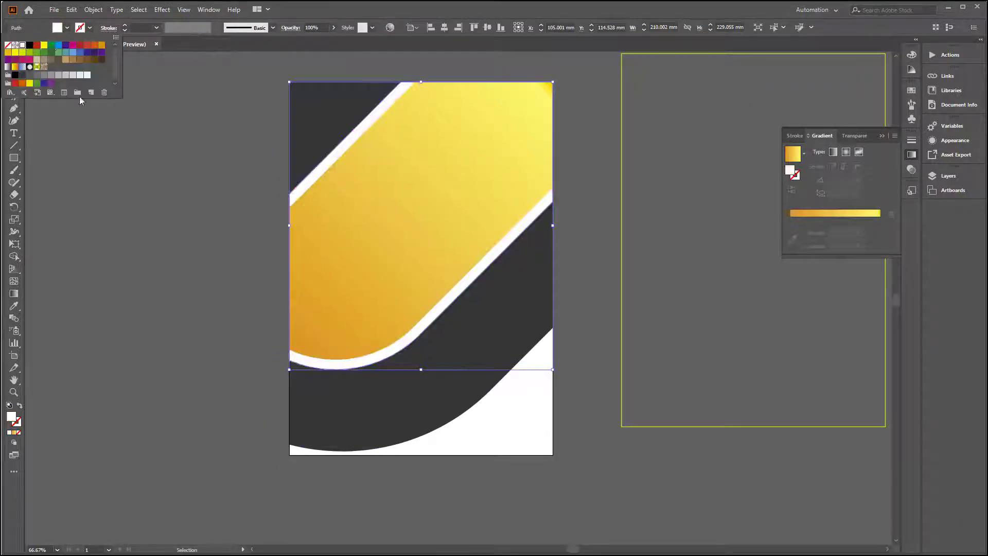
left_click(128, 160)
Step: Give the yellow-outlined rectangle beside the artboard a bright red fill and no stroke
scroll(316, 271, "down", 1)
scroll(325, 243, "right", 1)
left_click(630, 402)
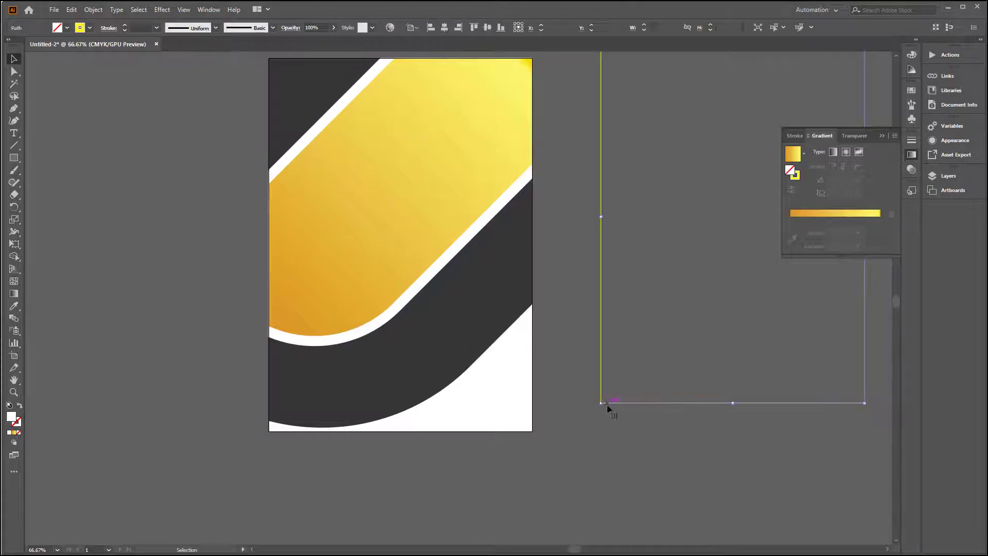
left_click(67, 28)
left_click(80, 45)
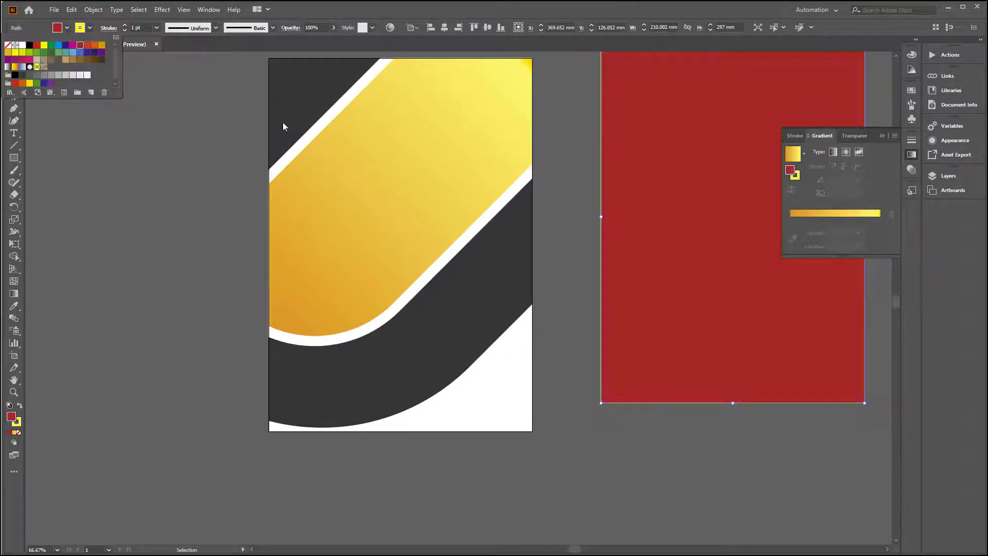
left_click(35, 48)
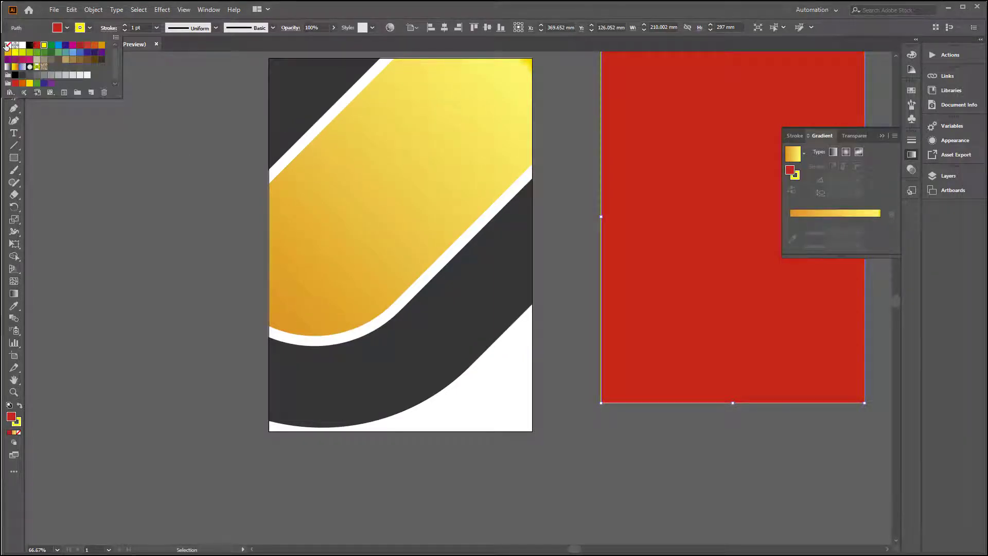
left_click(7, 45)
Step: Center the red rectangle on the artboard and place it behind the bands
left_click(615, 208)
left_click(488, 27)
left_click(444, 27)
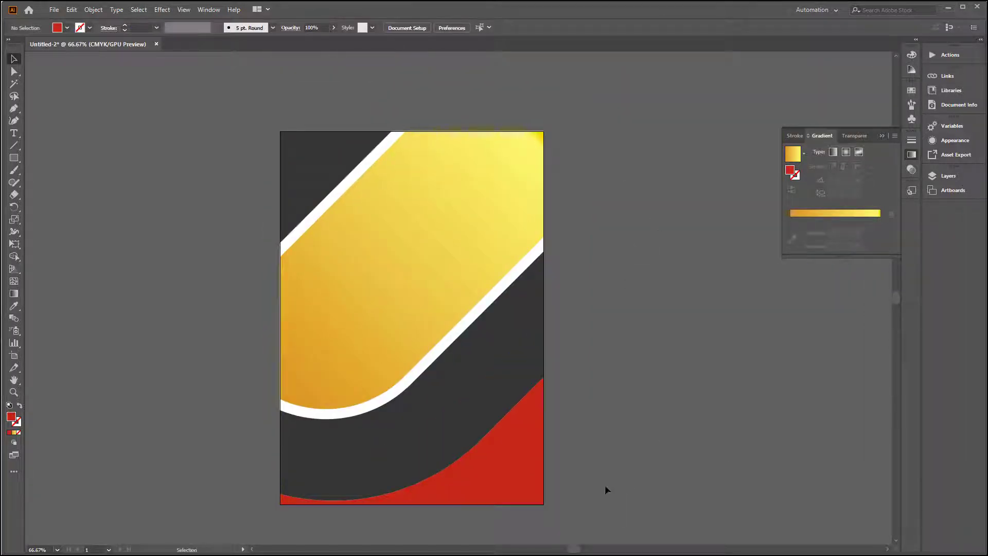
scroll(605, 487, "down", 1)
left_click_drag(528, 344, 622, 345)
left_click(620, 344)
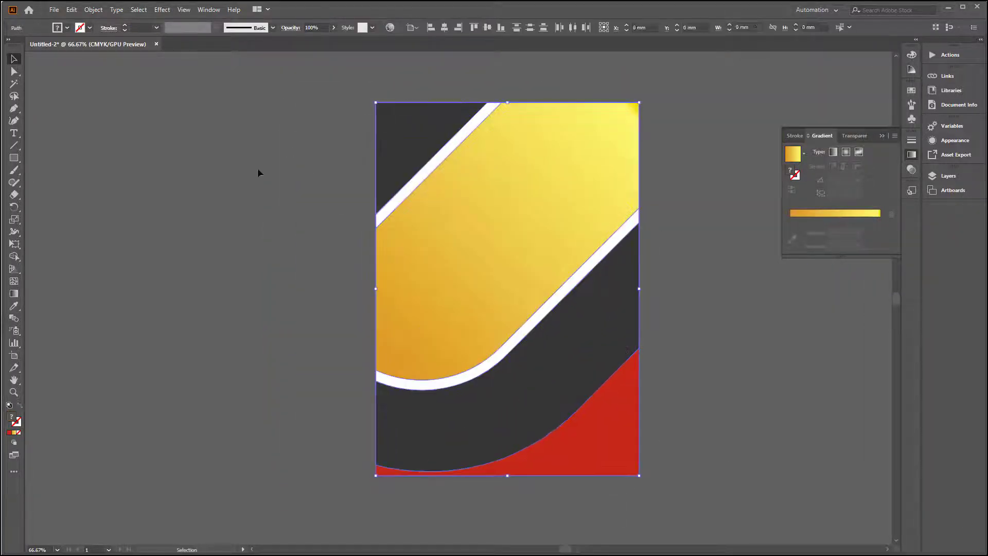
left_click(257, 170)
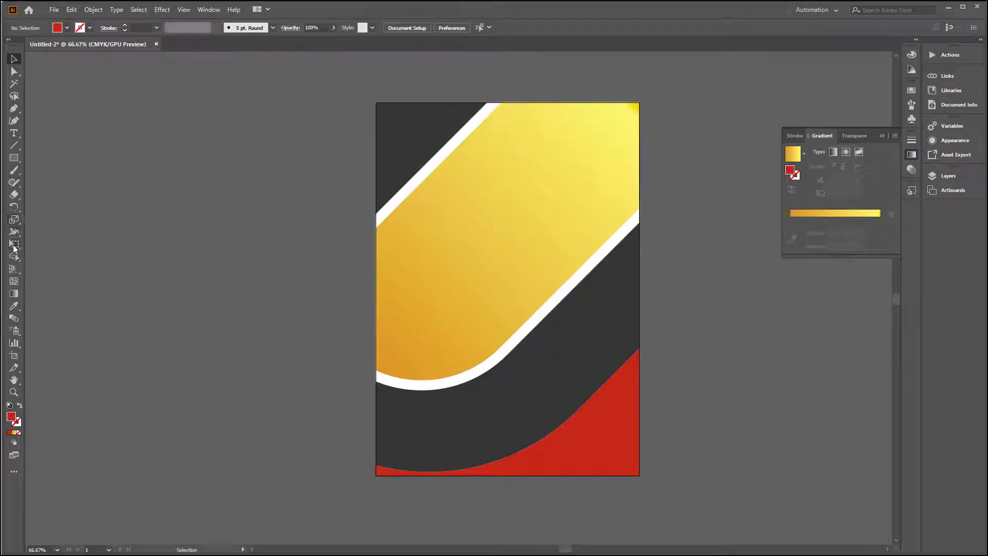
Step: Draw a red hexagon over the gradient band and scale it down to about 115 mm high
left_click_drag(17, 163, 58, 196)
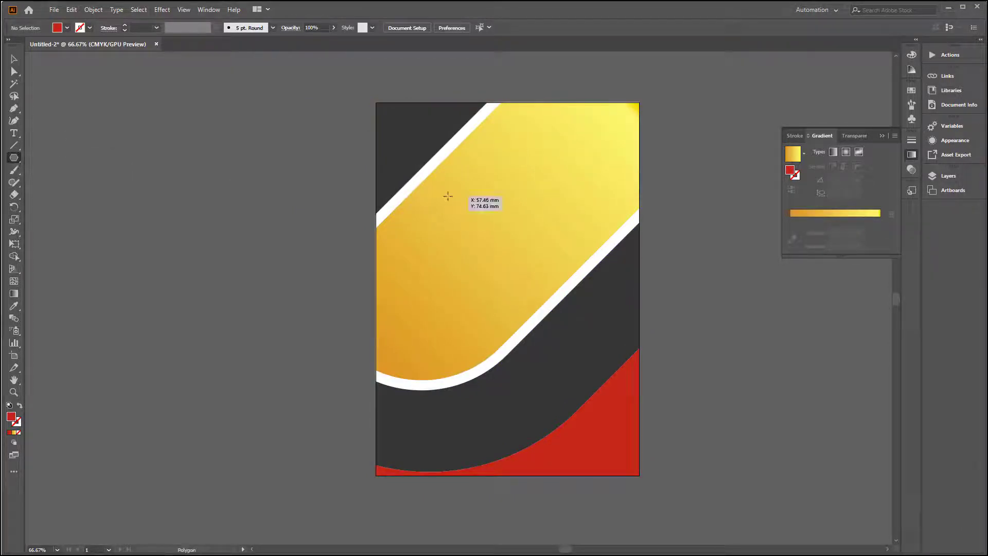
left_click_drag(453, 199, 513, 292)
key("v")
left_click_drag(476, 191, 548, 242)
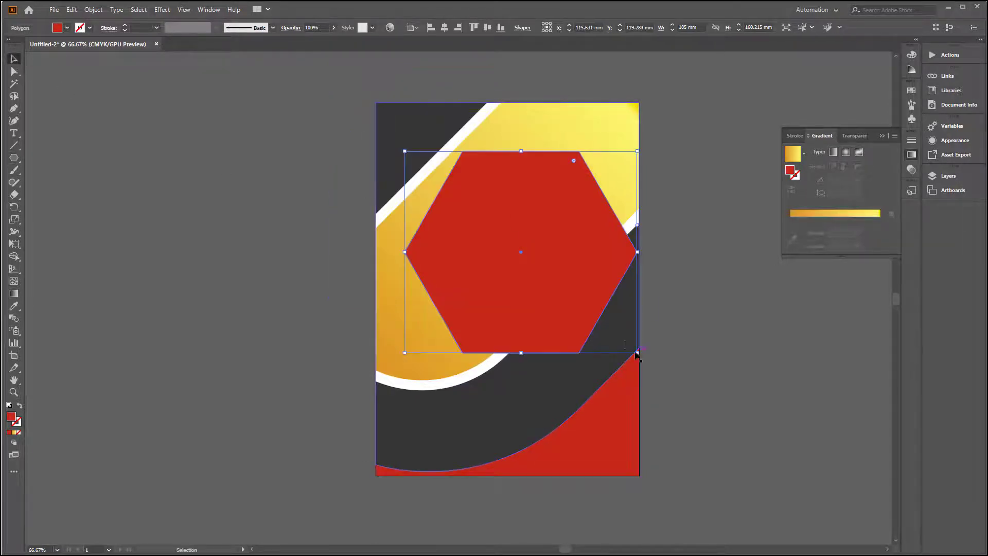
left_click_drag(637, 353, 571, 295)
left_click_drag(480, 234, 489, 207)
Step: Round all corners of the red hexagon slightly
left_click(14, 72)
key("ctrl+equal")
key("ctrl+equal")
left_click_drag(505, 108, 517, 139)
left_click(14, 59)
Step: Scale the rounded red hexagon down further and reposition it near the top of the gradient band
key("space")
left_click_drag(424, 202, 338, 269)
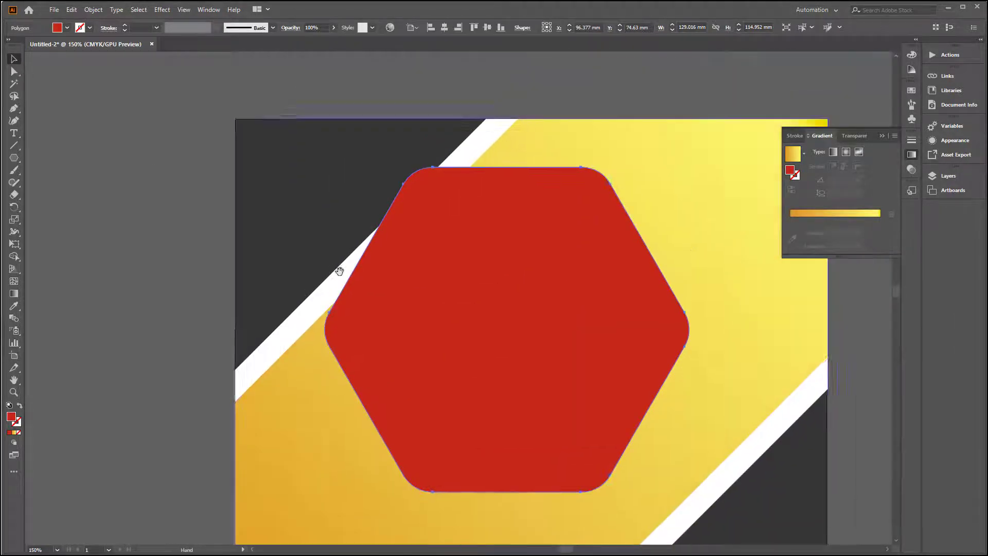
left_click_drag(694, 490, 644, 441)
left_click_drag(566, 396, 475, 277)
key("ctrl+minus")
key("ctrl+minus")
scroll(522, 299, "up", 2)
scroll(547, 314, "down", 1)
key("space")
left_click_drag(431, 237, 510, 368)
left_click_drag(588, 426, 552, 396)
Step: Make two smaller copies of the hexagon, about 71 mm wide, one at its lower right and one below it
left_click_drag(512, 353, 508, 306)
left_click_drag(547, 349, 575, 373)
key("space")
left_click_drag(436, 354, 533, 322)
left_click_drag(610, 323, 497, 394)
Step: Fill both smaller hexagons with light blue
left_click(595, 316, "shift")
left_click(67, 28)
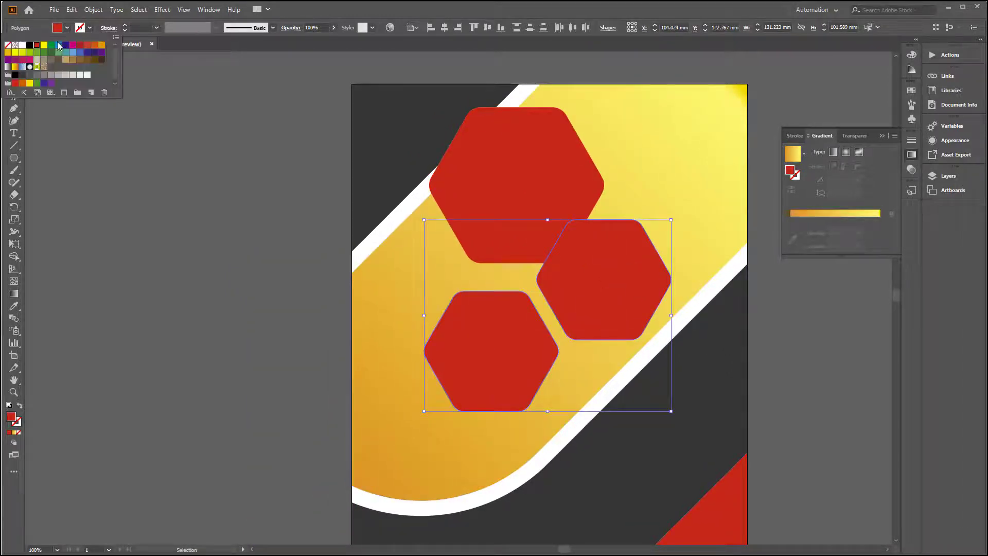
left_click(58, 45)
left_click(117, 190)
left_click(580, 319)
key("space")
left_click_drag(436, 256, 406, 252)
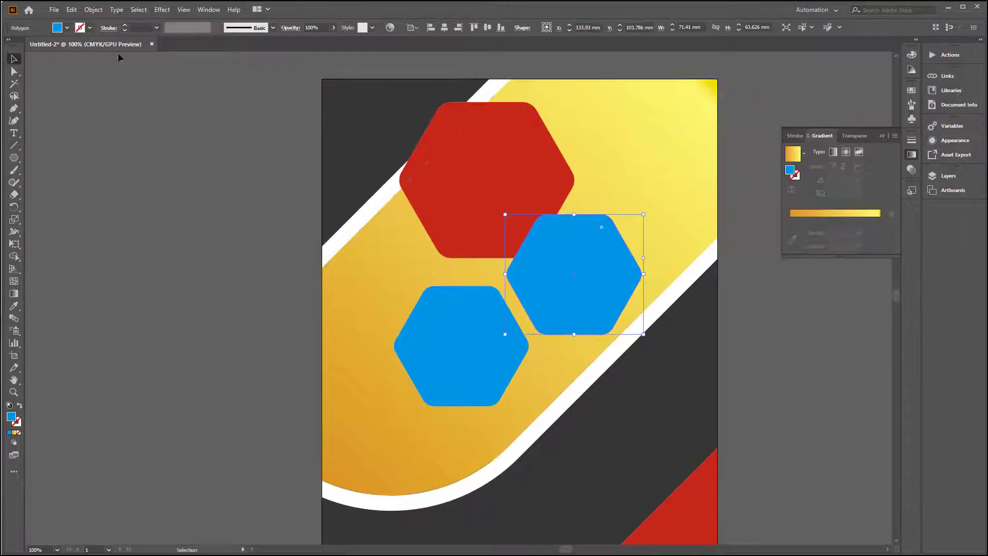
left_click(89, 28)
left_click(22, 45)
left_click(89, 28)
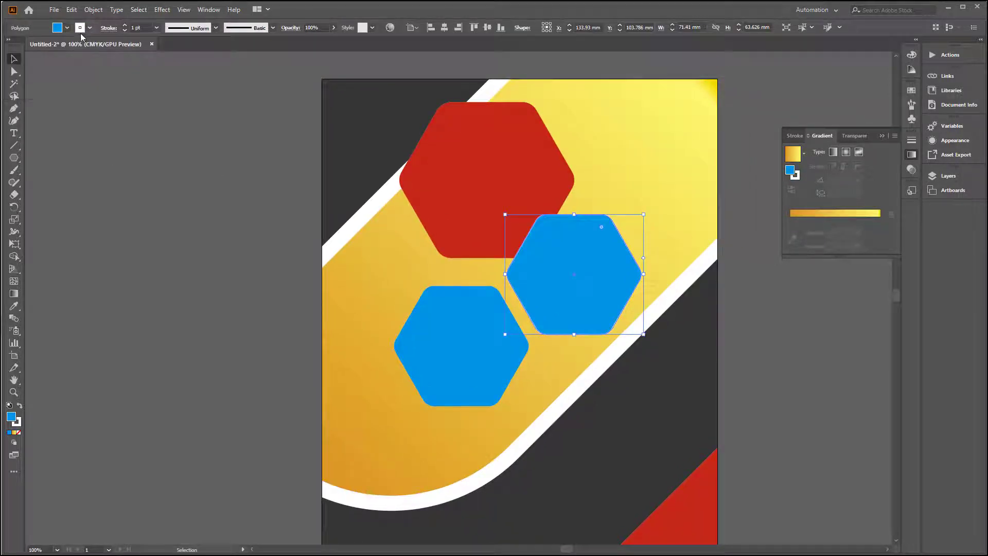
left_click(89, 28)
left_click(8, 45)
Step: Fill the right-hand blue hexagon with magenta
left_click(67, 28)
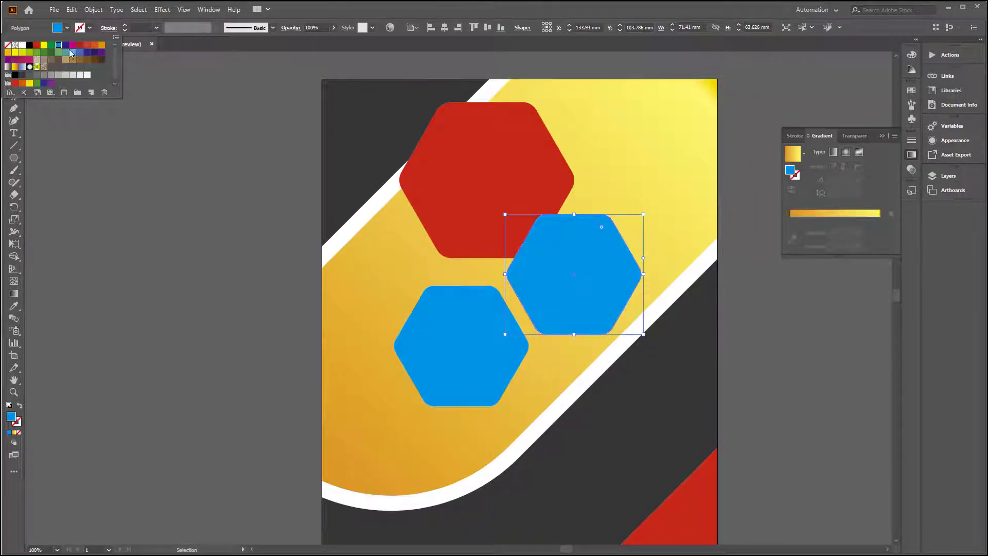
left_click(73, 45)
left_click(132, 192)
Step: Select all three hexagons, enlarge them together and reposition the group over the gradient band
left_click_drag(610, 106, 336, 449)
left_click_drag(445, 249, 448, 258)
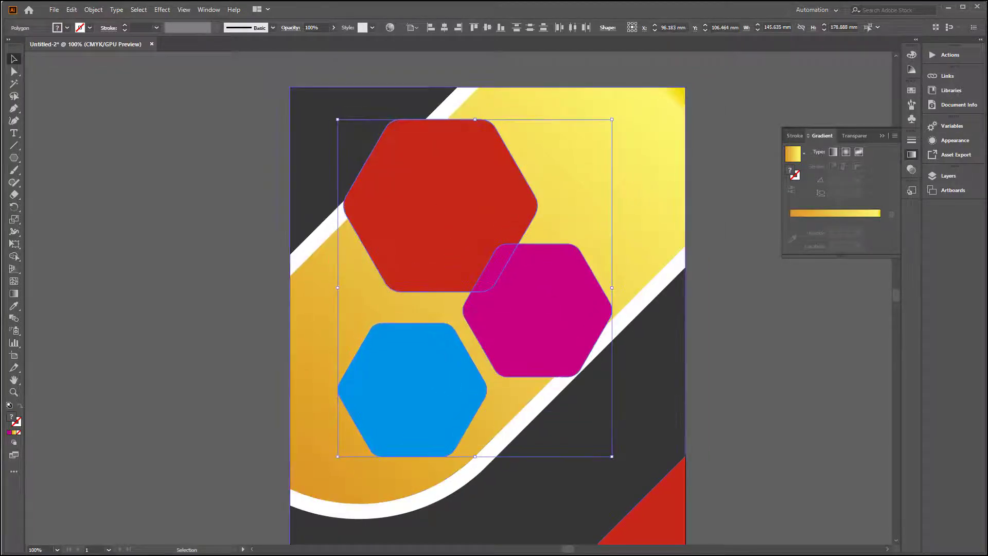
left_click_drag(337, 119, 344, 128)
left_click_drag(594, 403, 546, 302)
left_click_drag(564, 355, 590, 387)
left_click(660, 382)
scroll(660, 382, "down", 2)
left_click_drag(598, 344, 586, 342)
scroll(587, 330, "up", 2)
Step: Select the magenta, red and blue hexagons and scale them down together to about 144 by 177 mm
left_click_drag(568, 297, 613, 346)
left_click(613, 346)
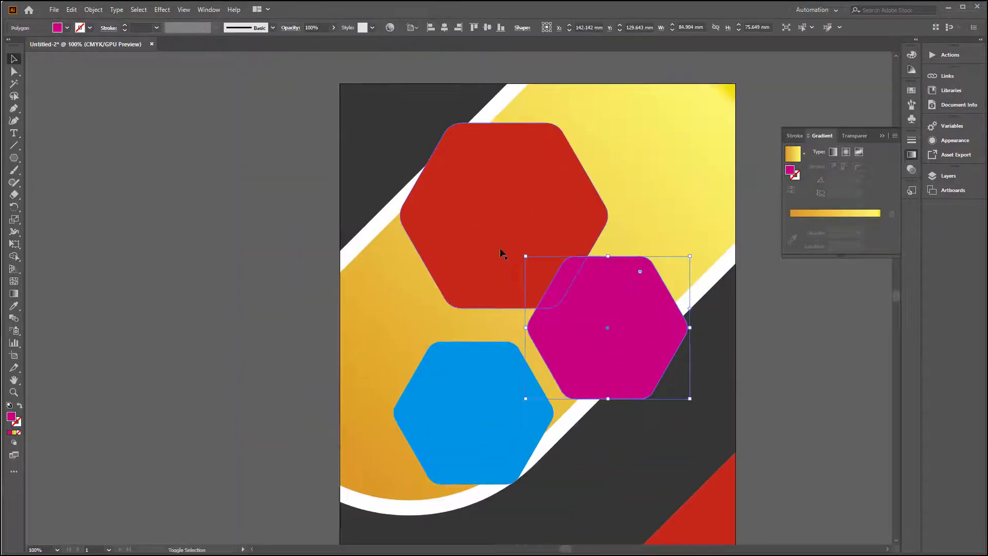
left_click(501, 252, "shift")
left_click(486, 393, "shift")
left_click_drag(688, 484, 664, 456)
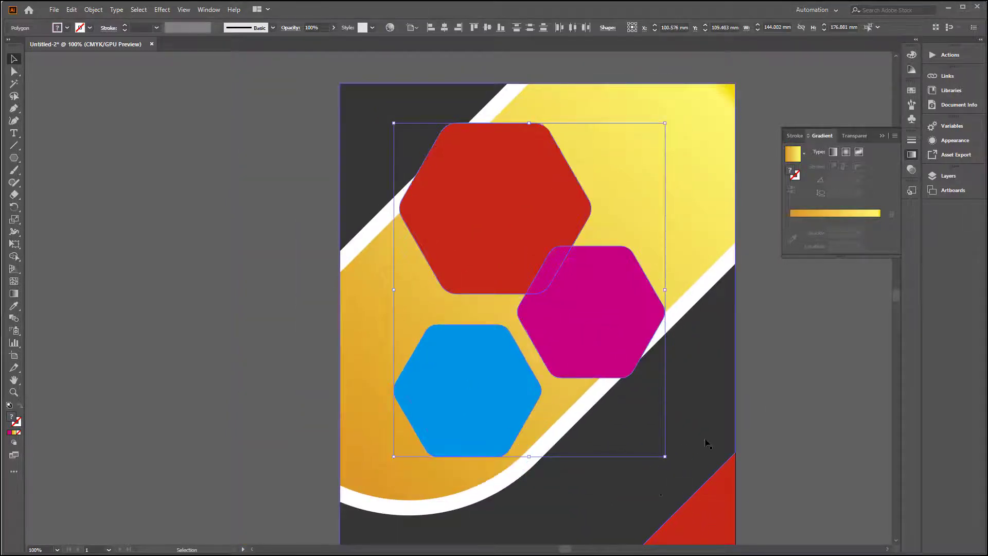
Step: Scale the magenta hexagon down so it sits beside the lower right of the red one
left_click(664, 366)
left_click_drag(664, 366, 603, 364)
left_click(568, 360)
Step: Scale the blue hexagon down to about 72 by 65 mm and shift it slightly up and to the right
left_click(463, 392)
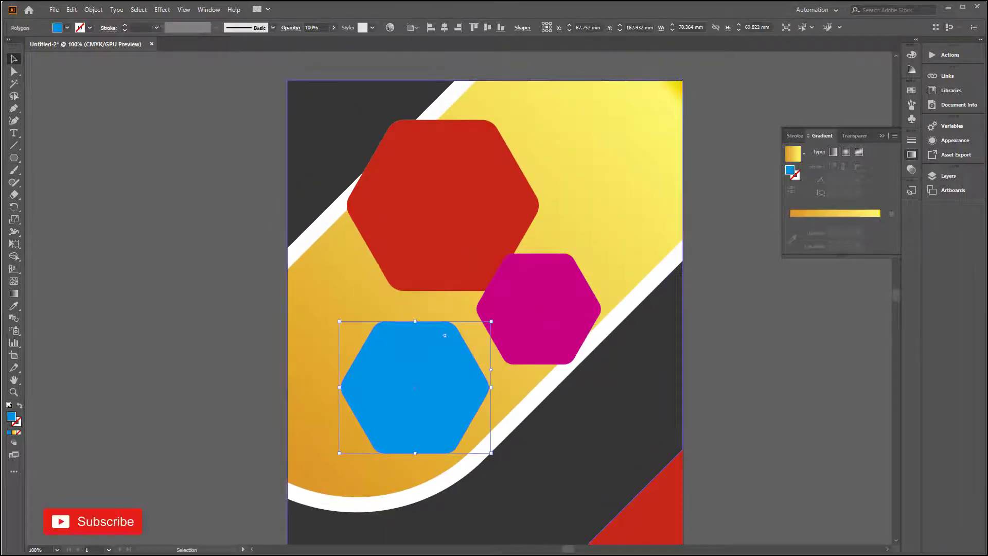
left_click_drag(489, 453, 485, 448)
left_click_drag(450, 393, 459, 387)
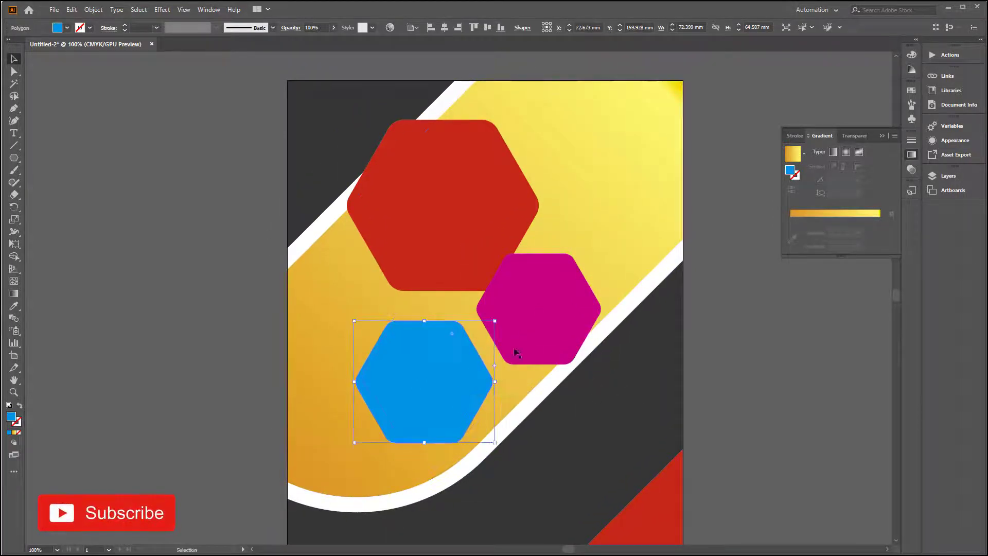
Step: Select all three hexagons and shrink them together towards their upper-left corner
key("ctrl+a")
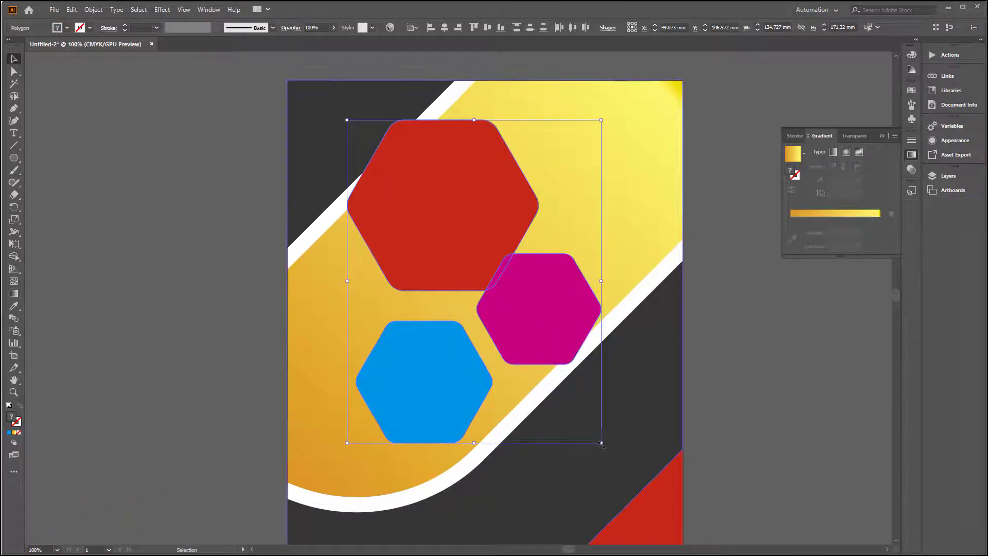
left_click_drag(601, 442, 582, 418)
left_click(715, 356)
scroll(715, 357, "down", 1)
left_click_drag(643, 333, 600, 314)
Step: Select the red, magenta and blue hexagons and enlarge them together to about 144 by 183 mm
left_click(507, 244)
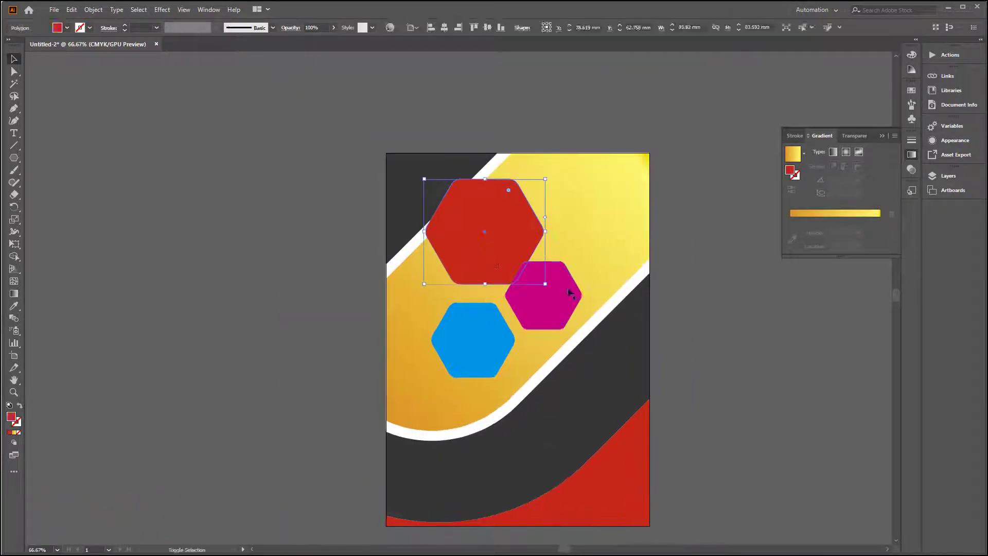
left_click(560, 296, "shift")
left_click(493, 332, "shift")
left_click_drag(583, 377, 619, 399)
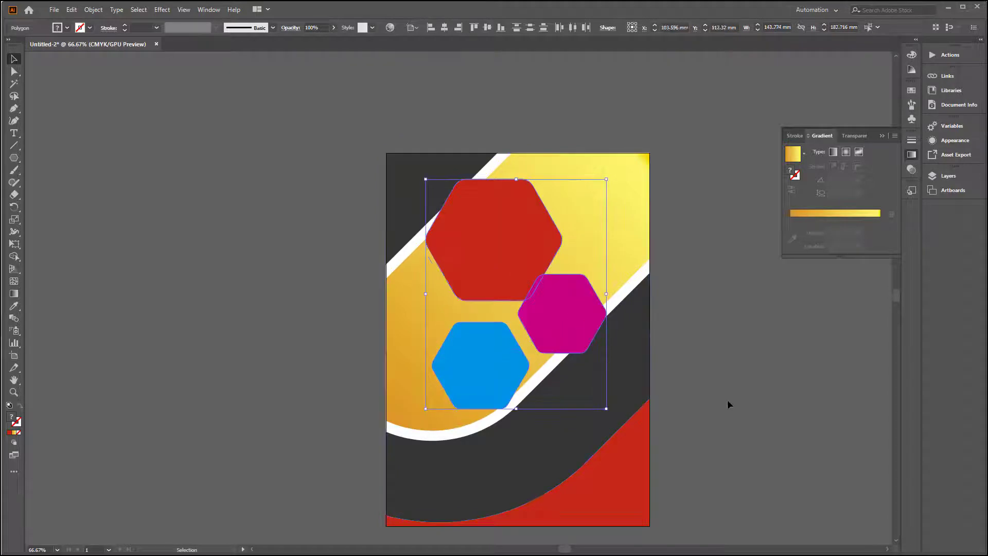
Step: Move the magenta and blue hexagons into even spacing and scale all three hexagons together to about 162 by 185 mm
left_click(727, 401)
left_click(478, 313)
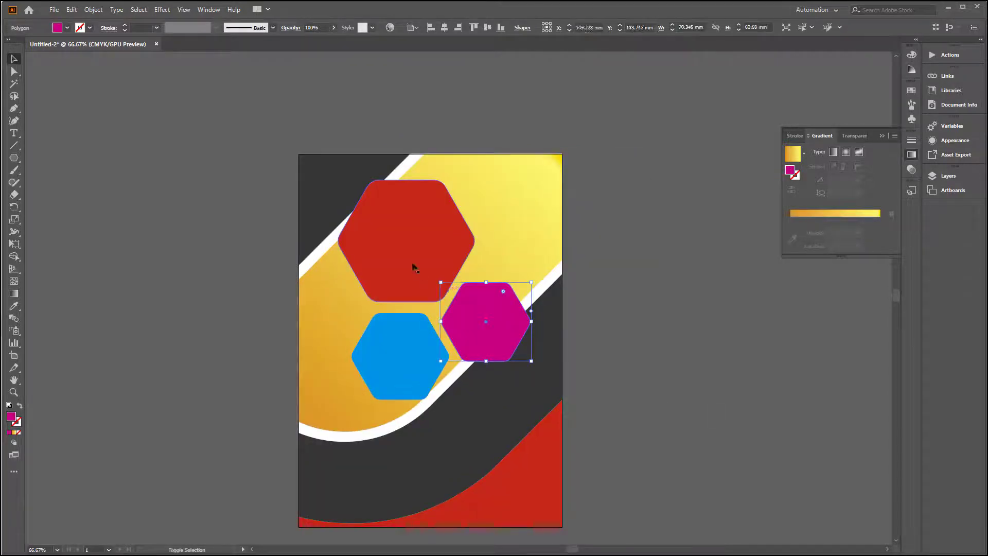
key("ctrl+a")
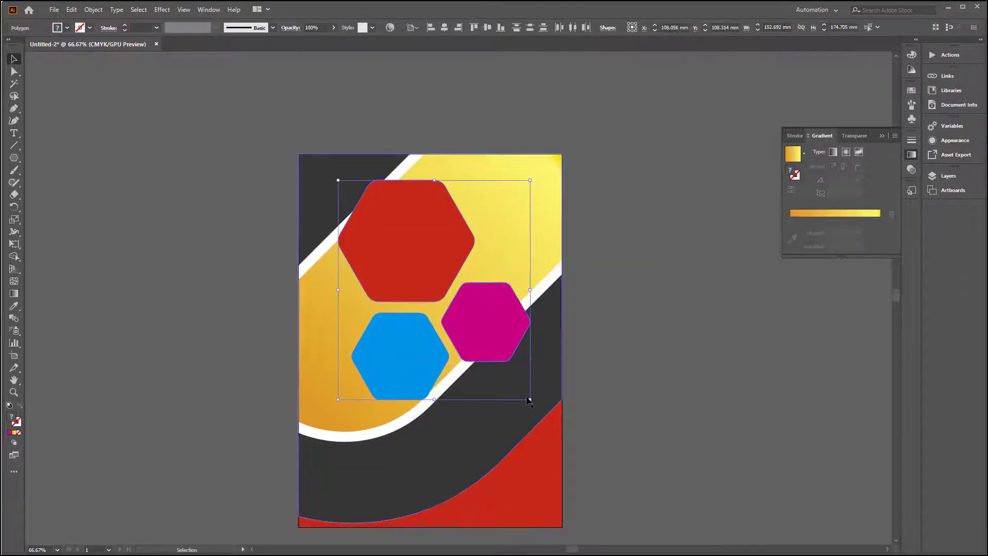
mouse_move(529, 401)
left_mouse_down()
mouse_move(555, 406)
mouse_move(542, 413)
left_mouse_up()
left_click_drag(339, 416, 325, 431)
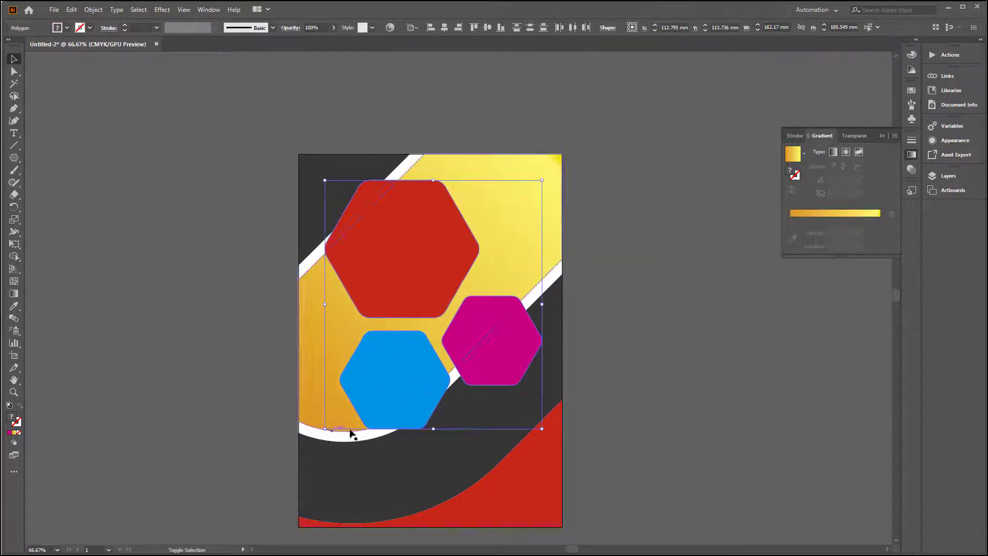
left_click_drag(402, 290, 402, 293)
left_click_drag(326, 183, 333, 199)
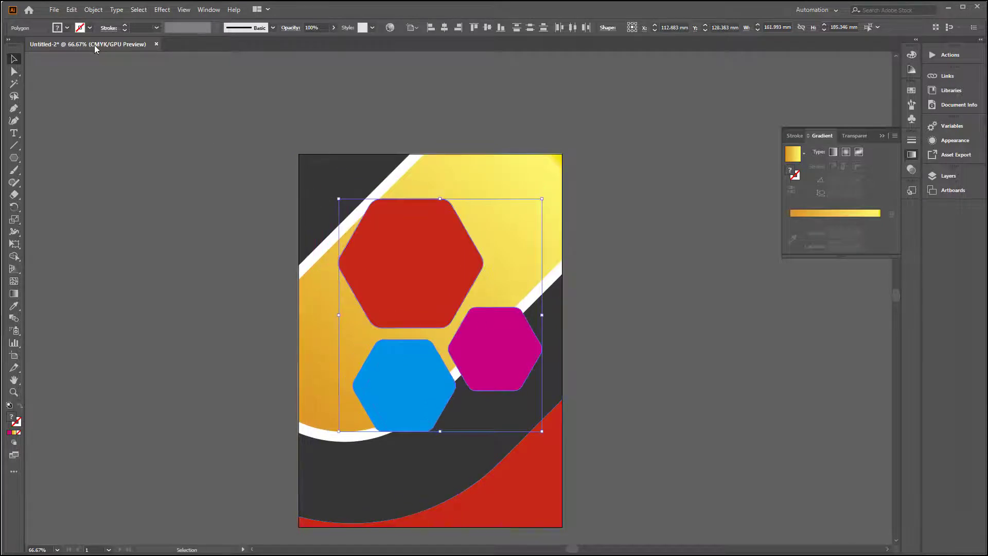
Step: Create inner copies of the three hexagons with Offset Path, using an offset of -5 mm
left_click(93, 9)
mouse_move(108, 254)
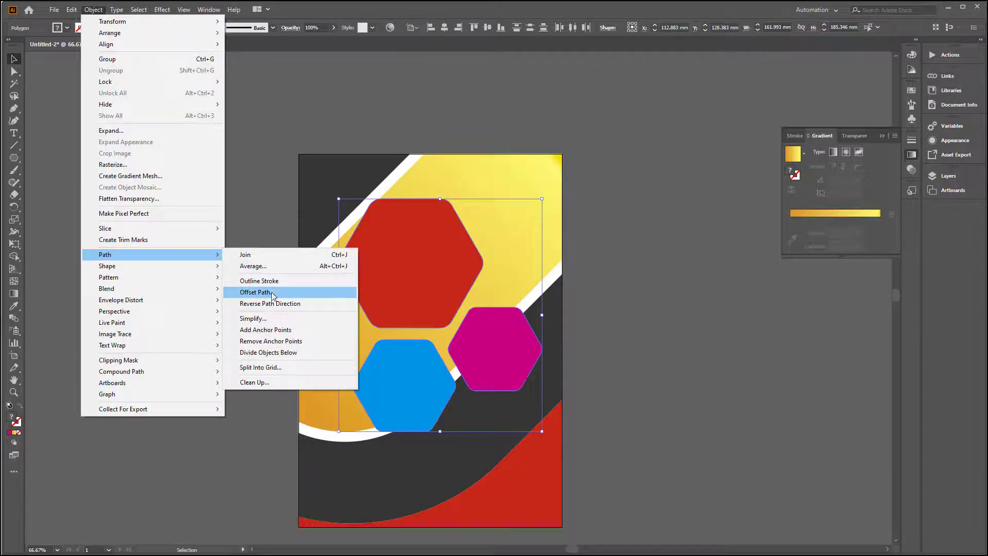
left_click(255, 292)
left_click(556, 435)
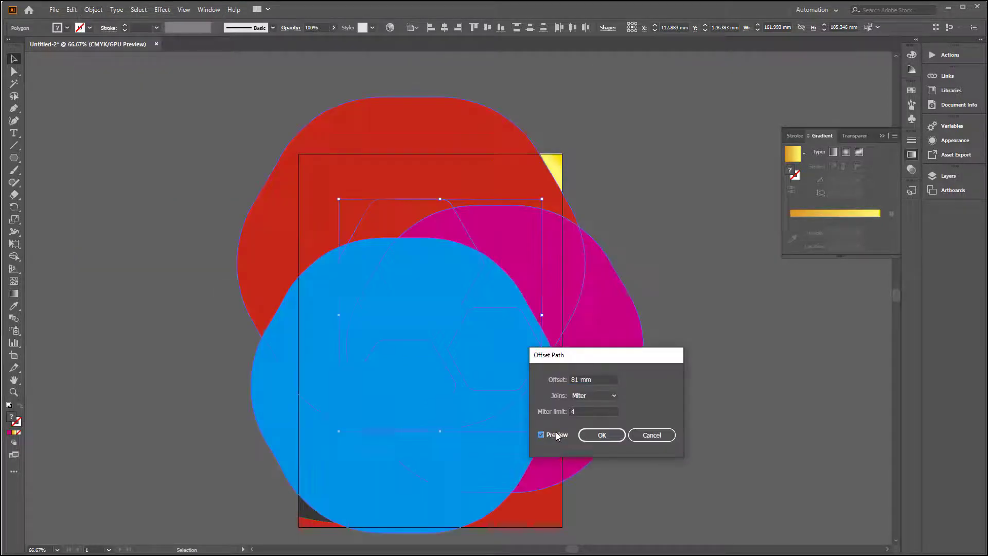
left_click(596, 381)
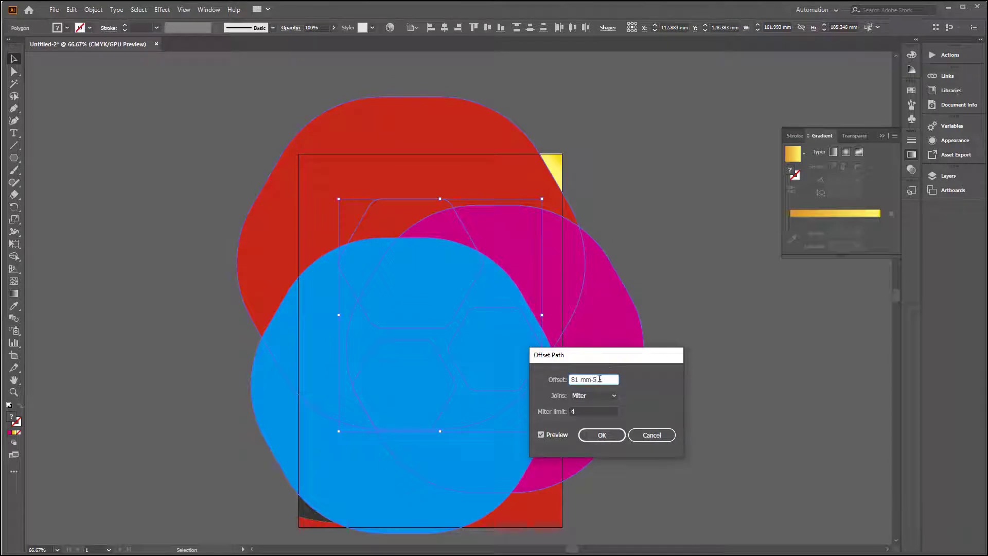
type("-5")
key("Tab")
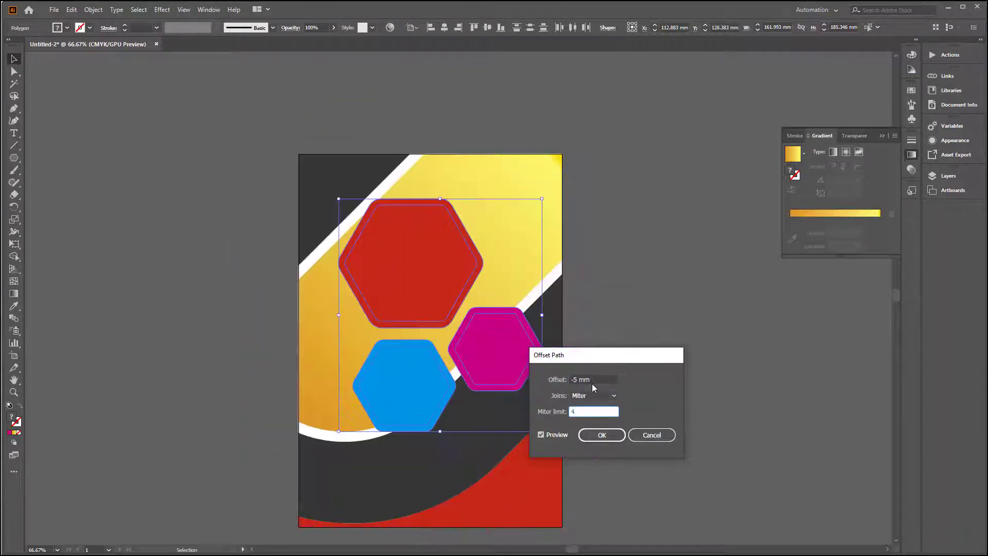
left_click(594, 380)
left_click(602, 435)
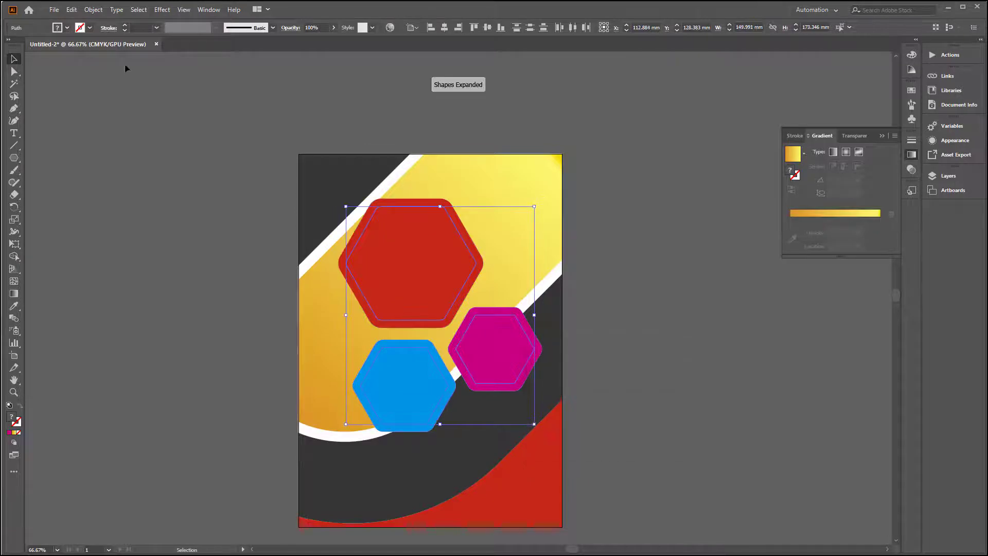
Step: Fill the three inner hexagons with white and deselect them
left_click(67, 28)
left_click(19, 44)
left_click(146, 210)
Step: Draw a white rectangle about 163 by 41 mm below the magenta hexagon, extending past the page's right edge
scroll(147, 210, "down", 4)
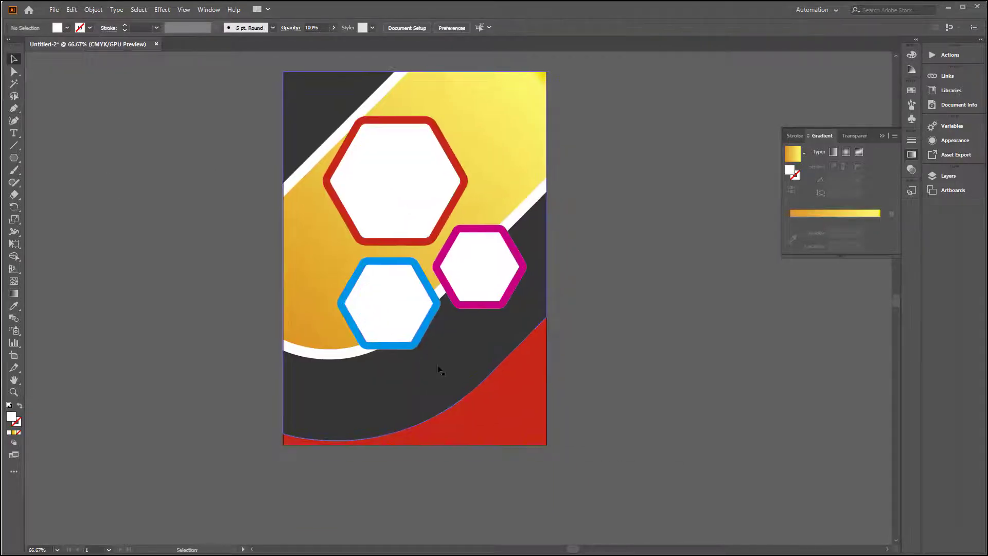
left_click_drag(17, 160, 36, 158)
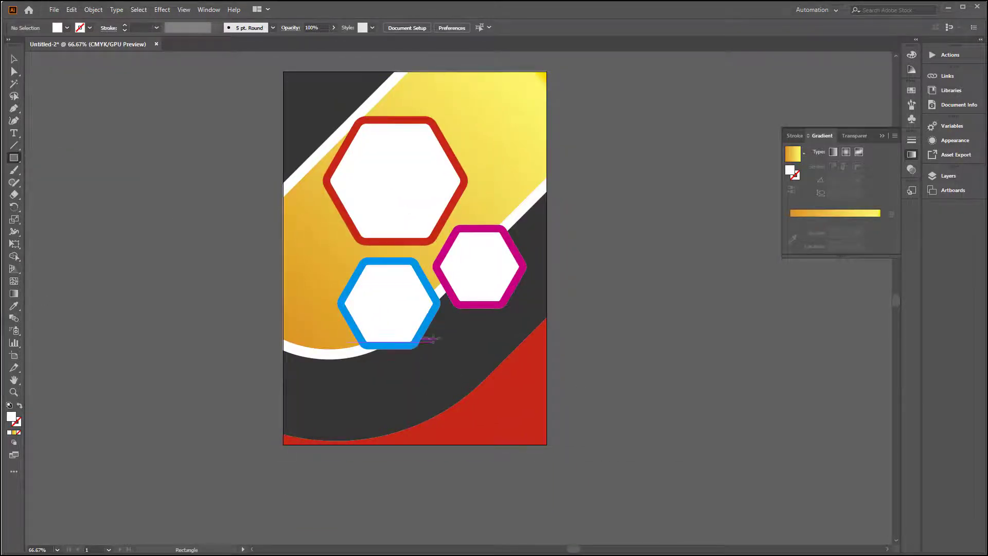
left_click_drag(468, 341, 672, 393)
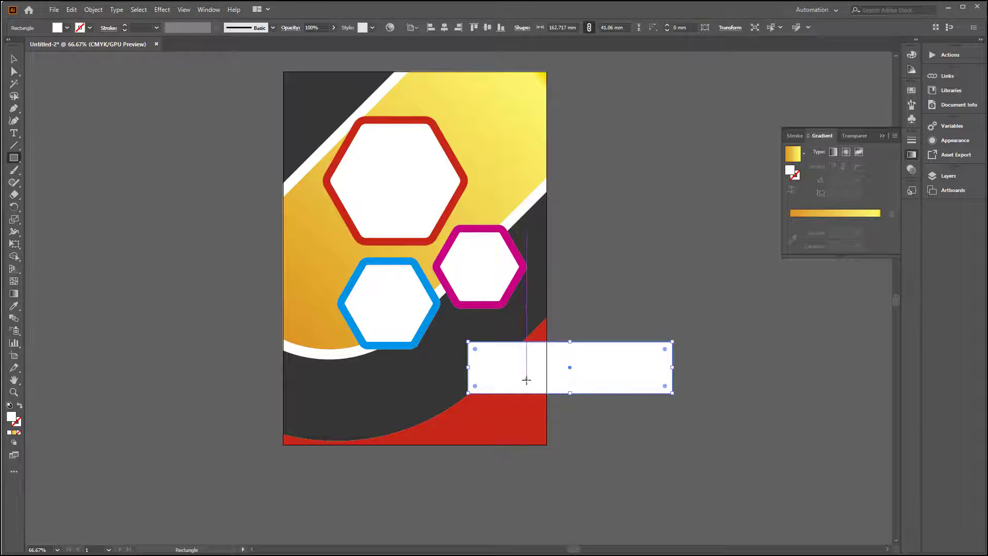
left_click(15, 59)
Step: Slant the white rectangle into a parallelogram by shifting its upper corners right, about 184 mm wide overall
key("a")
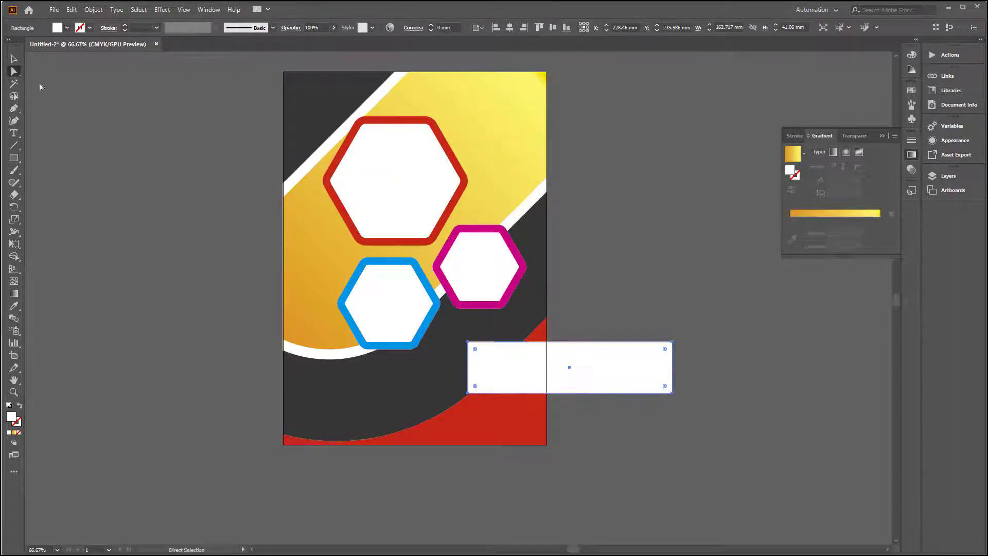
left_click_drag(467, 341, 698, 348)
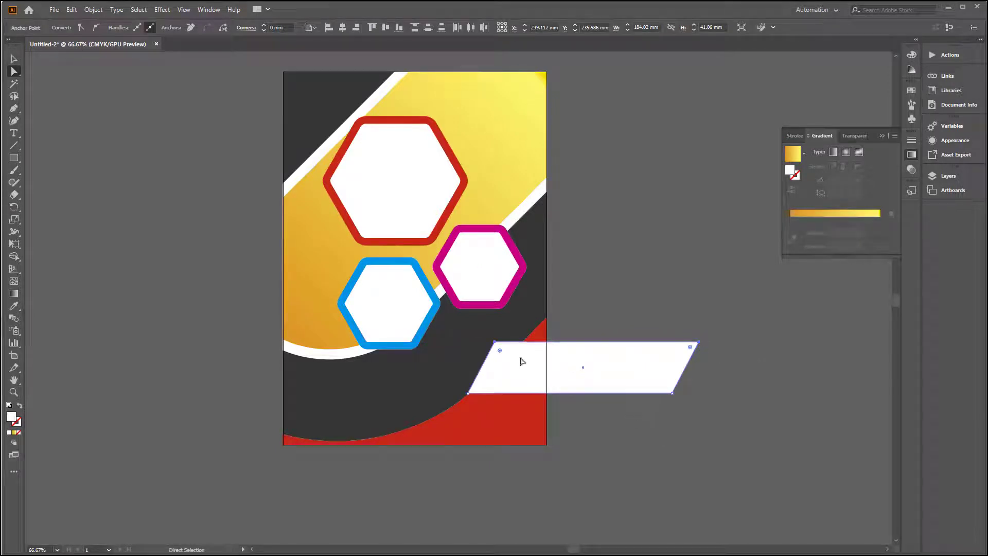
left_click(14, 59)
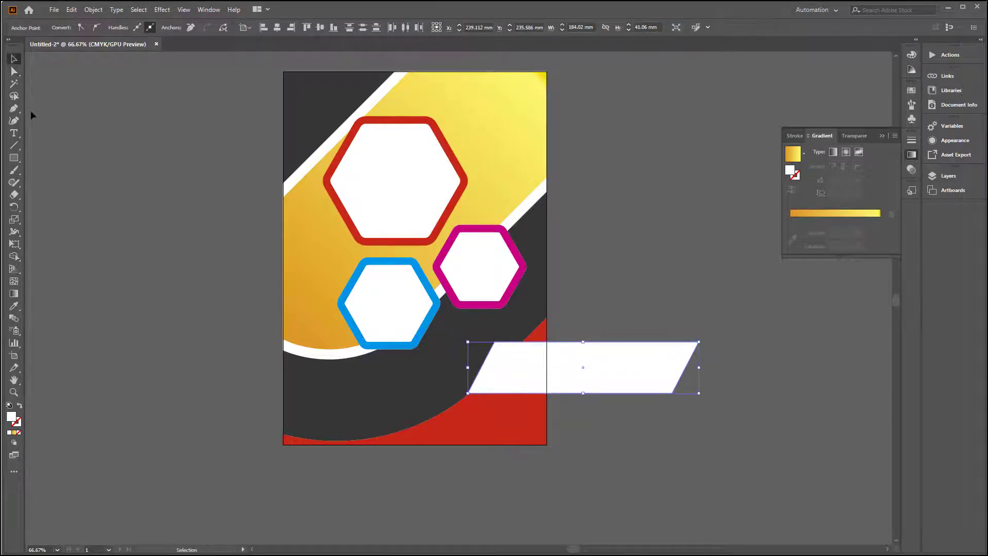
left_click(563, 371)
Step: Round all four corners of the white parallelogram
left_click(14, 71)
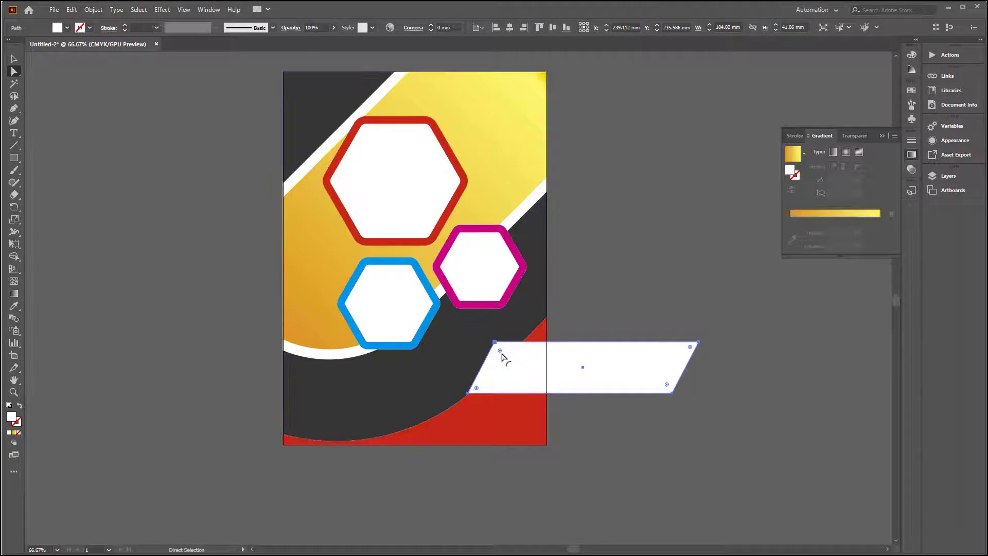
left_click_drag(504, 353, 502, 356)
key("v")
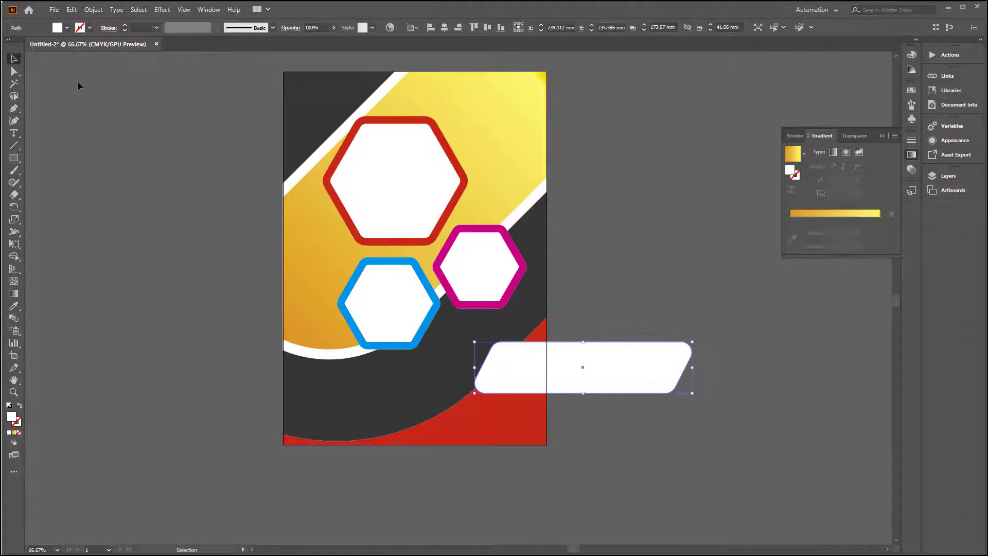
Step: Move the rounded white parallelogram up and left so it sits just beneath the magenta hexagon
left_click(618, 217)
scroll(533, 369, "up", 2)
left_click_drag(647, 375, 544, 320)
left_click(644, 406)
left_click_drag(649, 423, 601, 400)
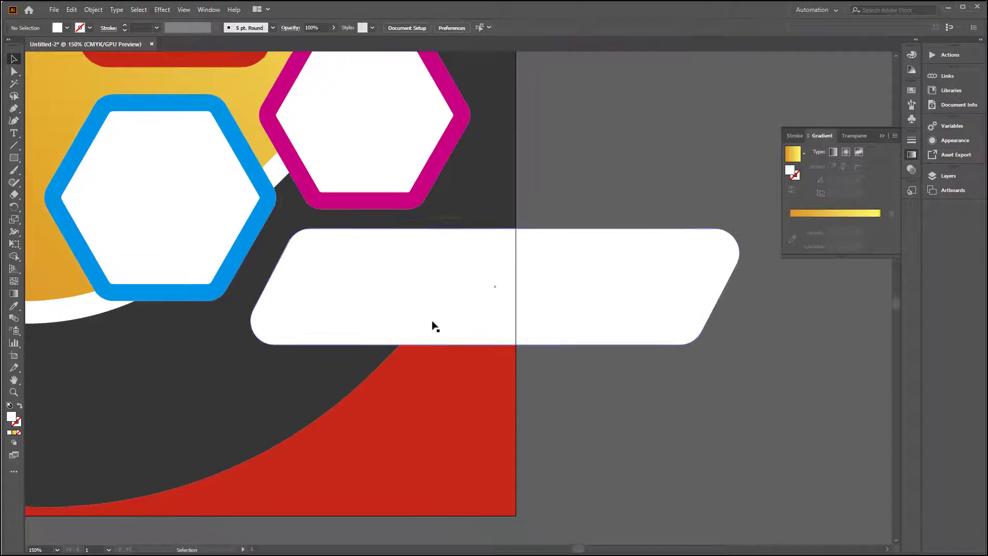
Step: Draw a rectangle about 33 by 9 mm inside the white parallelogram and fill it with the band's sampled dark grey
left_click(16, 162)
scroll(336, 307, "up", 1)
left_click_drag(330, 295, 453, 329)
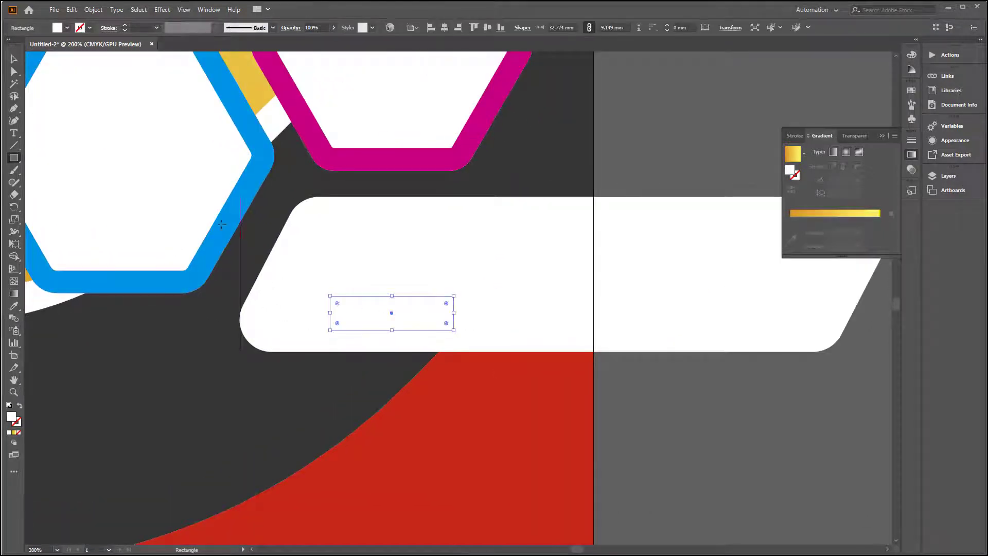
left_click(14, 307)
left_click(150, 366)
key("v")
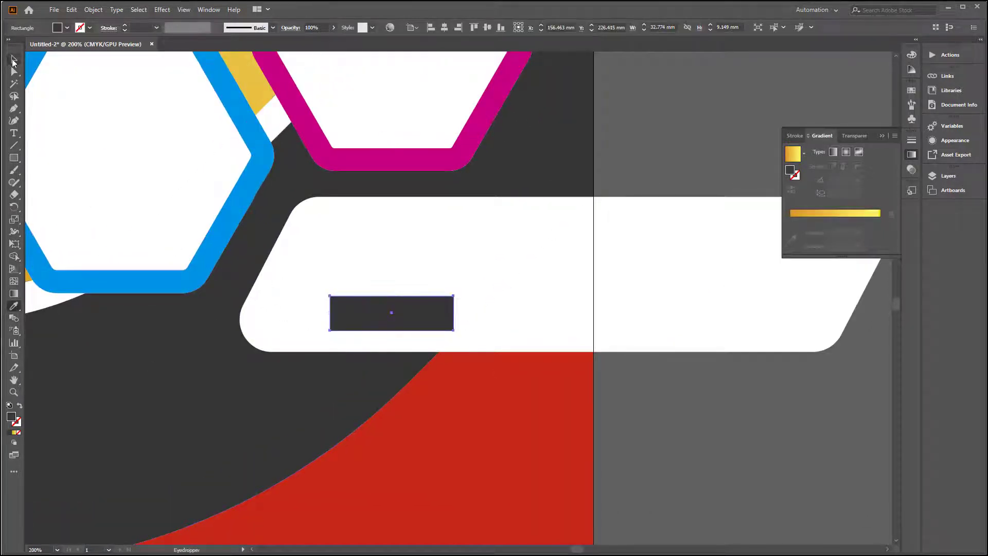
Step: Slant the small dark grey rectangle by shifting its two upper corners right, about 38 mm wide overall
key("a")
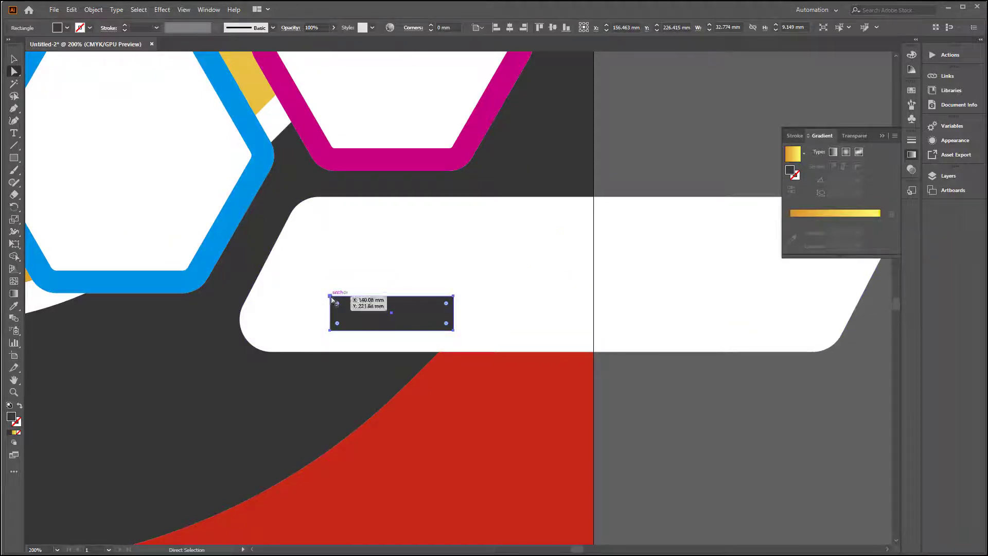
left_click(331, 296)
left_click(453, 296, "shift")
left_click_drag(454, 296, 472, 296)
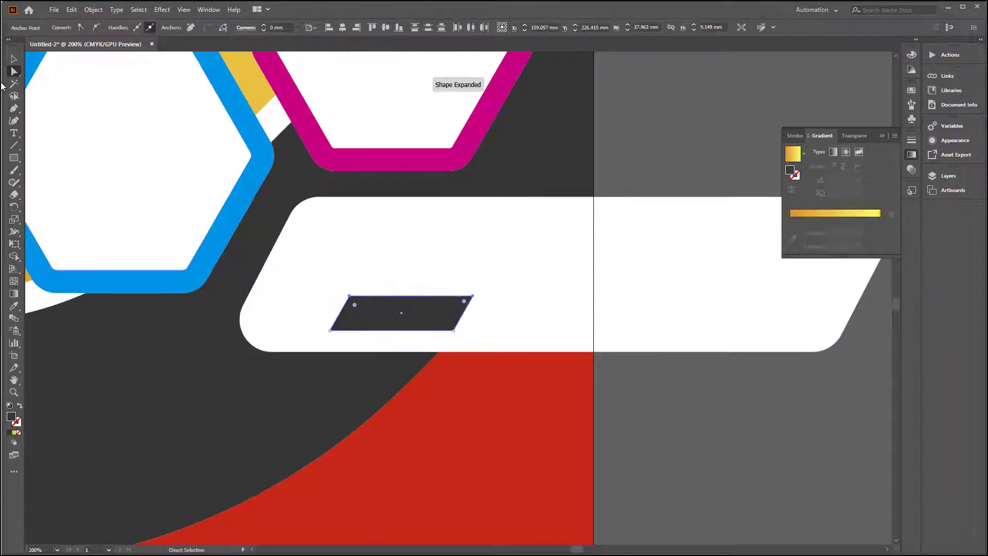
Step: Duplicate the slanted dark grey bar twice to the right, forming a row of three overlapping bars
key("v")
left_click_drag(319, 232, 243, 205)
left_click_drag(334, 302, 538, 303)
Step: Fill the middle slanted bar with medium grey and the right one with light grey
left_click(324, 290)
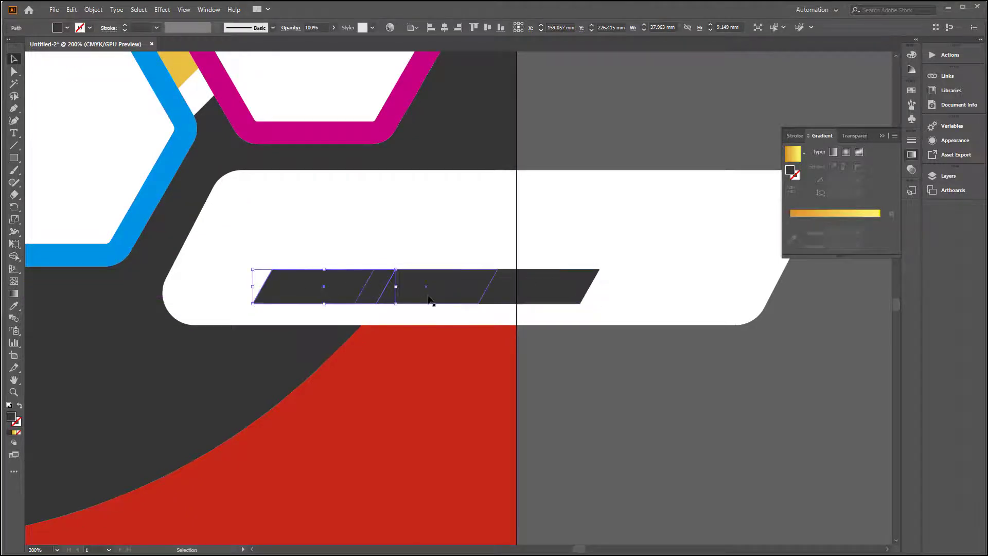
left_click(67, 28)
left_click(34, 78)
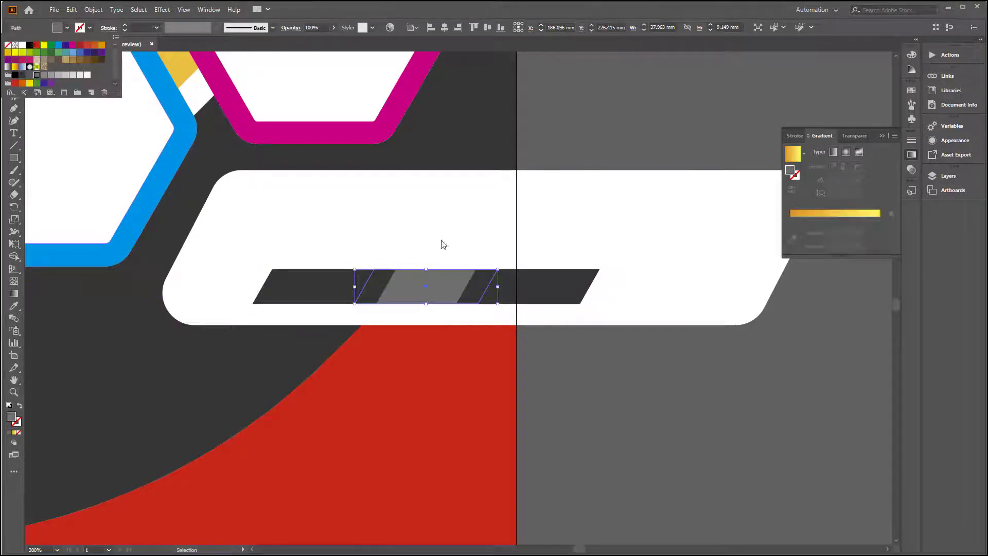
left_click(305, 286, "shift")
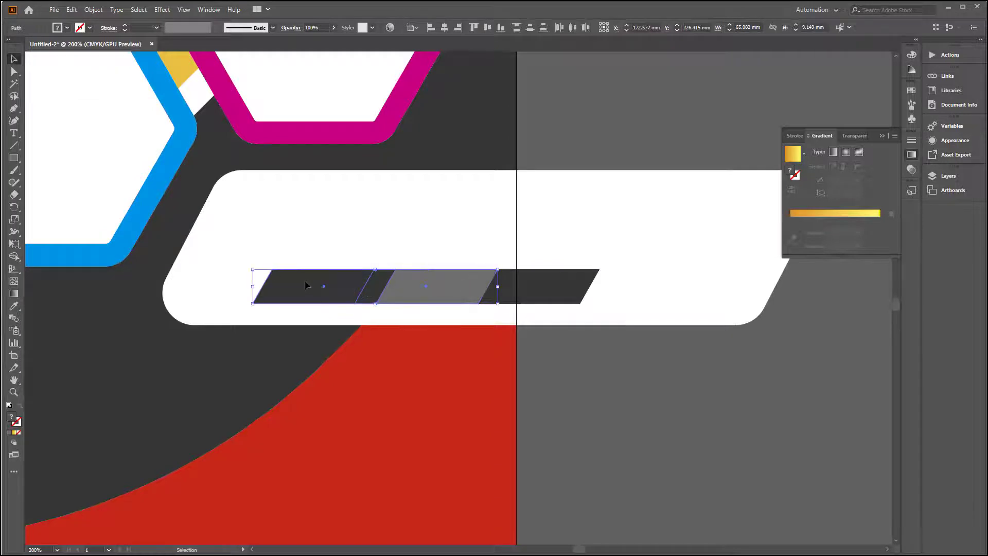
left_click(619, 343)
left_click(559, 288)
left_click(67, 28)
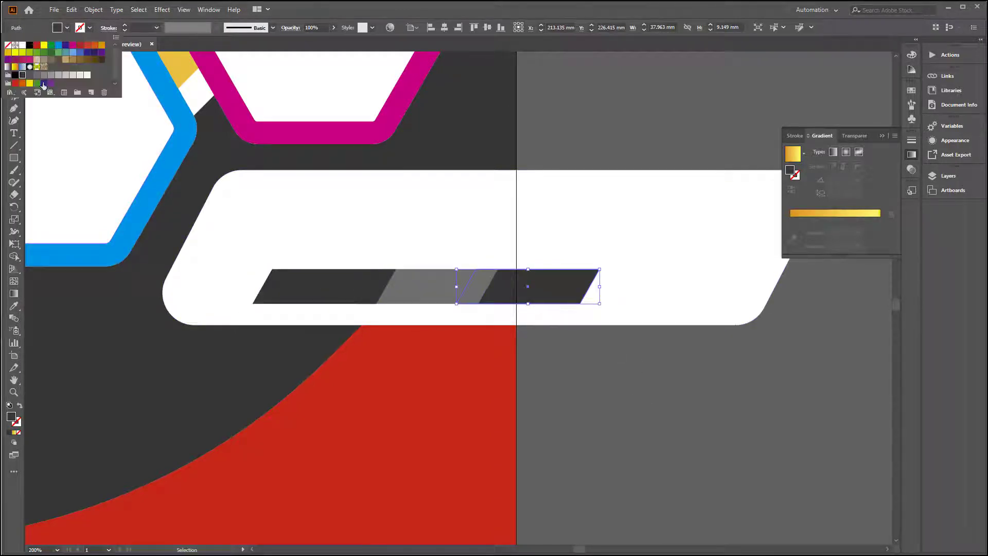
left_click(52, 75)
Step: Select all three slanted bars, scale them down, reposition them in the lower part of the white panel and group them
left_click(577, 342)
left_click(566, 295)
left_click(442, 291, "shift")
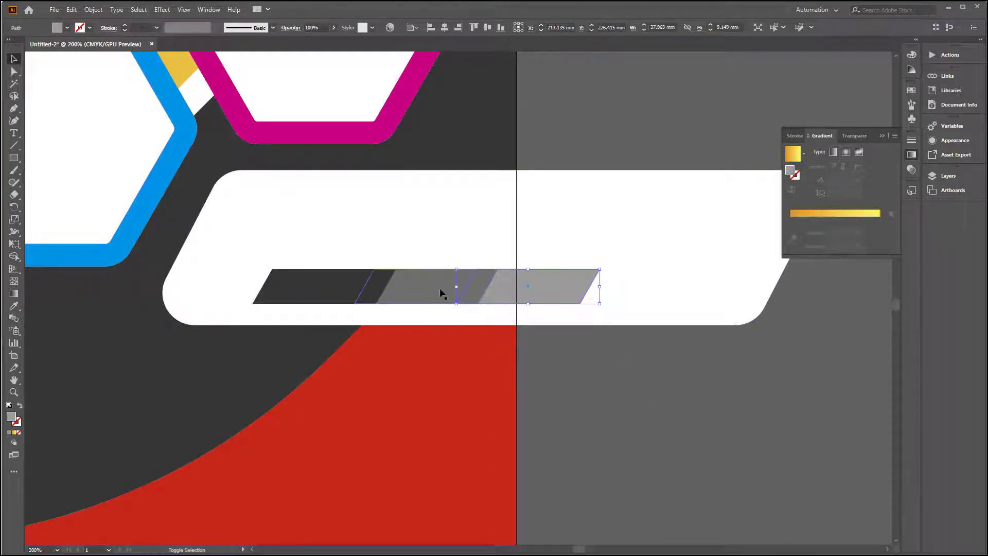
left_click(337, 290, "shift")
left_click_drag(601, 304, 539, 302)
left_click_drag(454, 295, 397, 298)
key("ctrl+g")
Step: Trim off the part of the white panel beyond the page's right edge with the Shape Builder tool
left_click(594, 397)
left_click(577, 296)
scroll(577, 296, "down", 1)
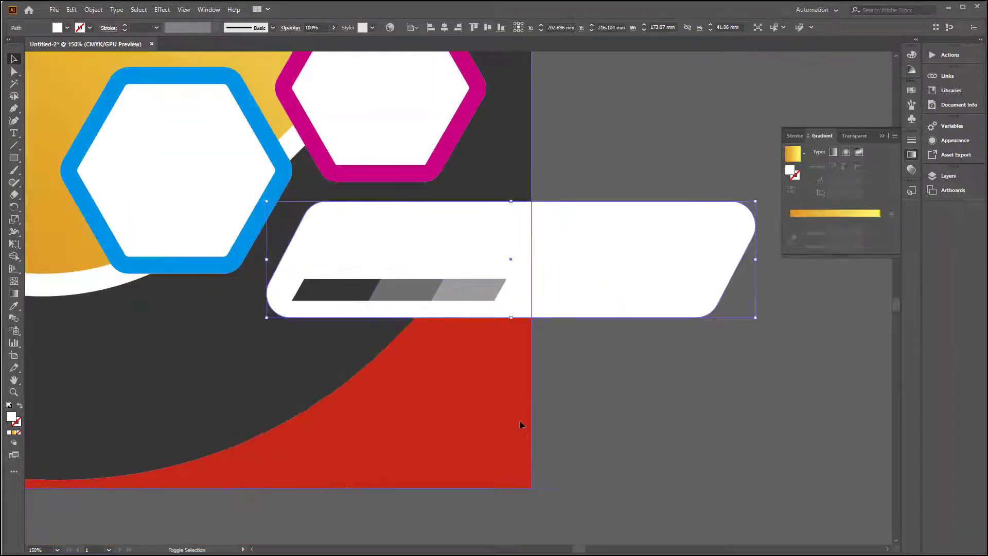
left_click(520, 423, "shift")
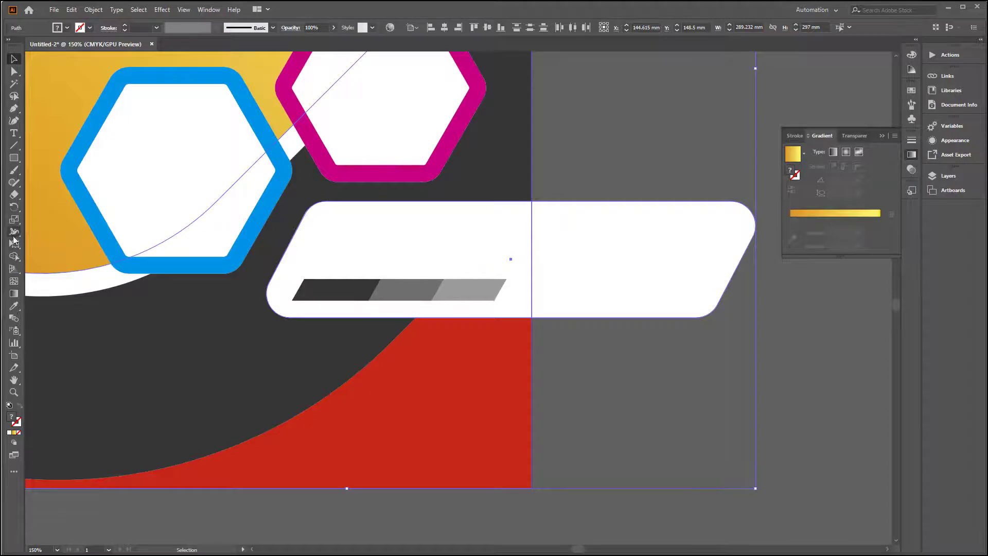
left_click(17, 258)
left_click(606, 264, "alt")
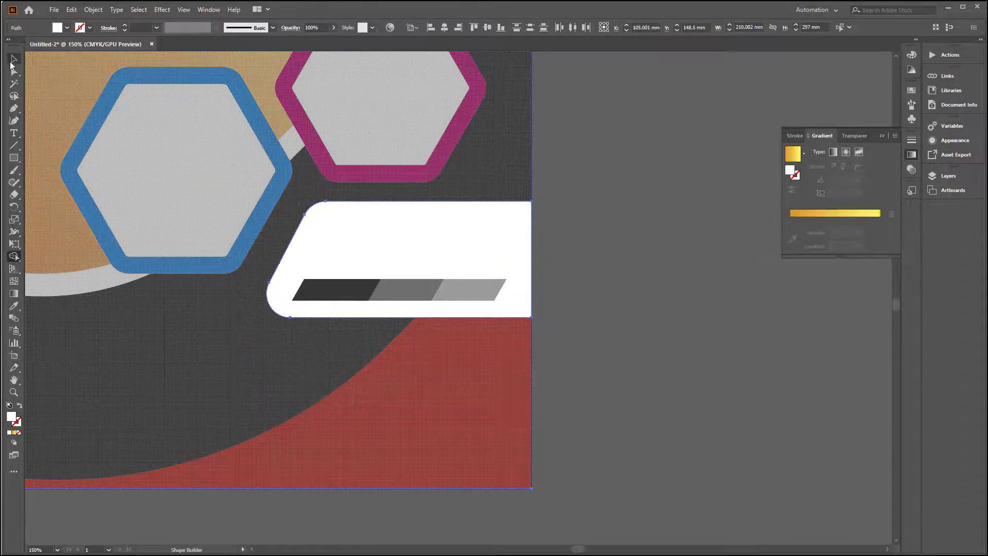
left_click(13, 59)
left_click(666, 315)
Step: Add the text "AUTO" beside the page and set its font style to Bold
key("ctrl+0")
key("t")
left_click(176, 238)
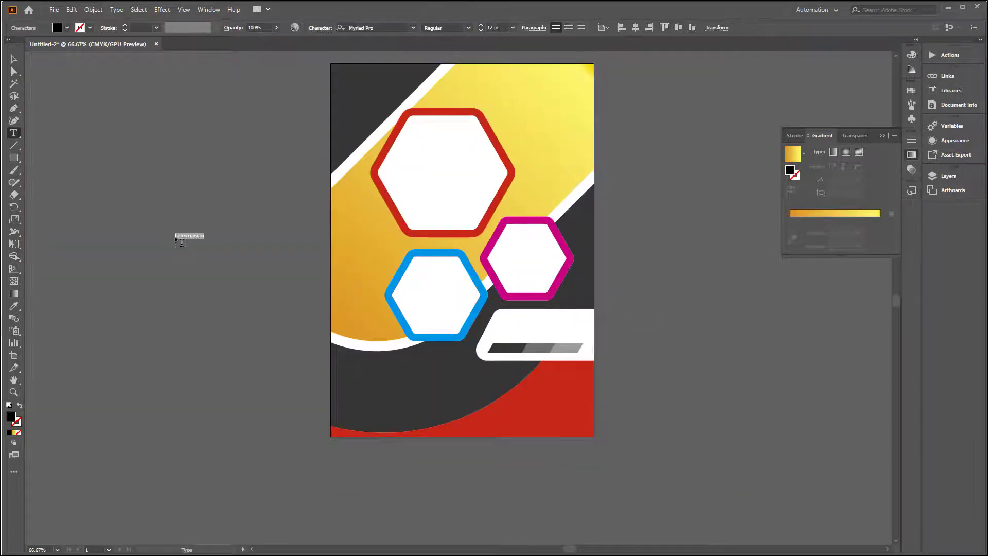
type("AUTY")
key("BackSpace")
type("O")
double_click(181, 235)
left_click(467, 27)
left_click(439, 333)
left_click(13, 59)
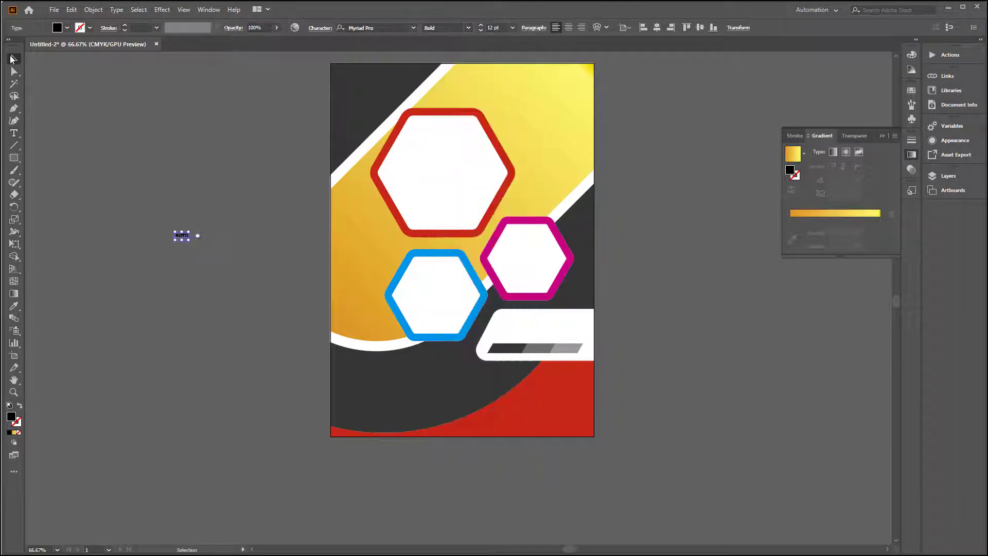
Step: Move the AUTO text onto the white panel above the grey bars and scale it to about 79 pt
left_click_drag(190, 240, 565, 348)
scroll(565, 345, "up", 3)
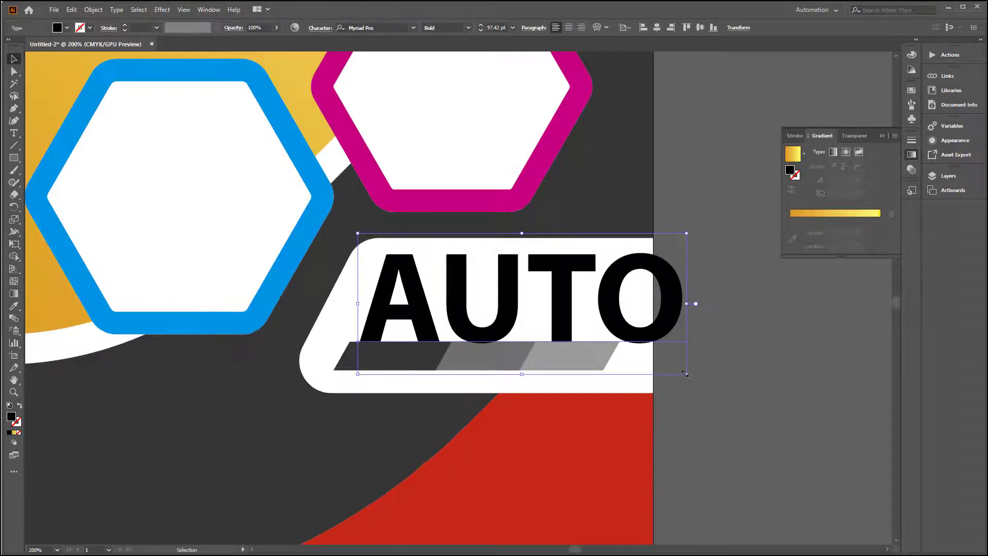
left_click_drag(687, 373, 624, 368)
left_click_drag(566, 311, 566, 322)
left_click(668, 354)
Step: Place a copy of the AUTO text in the yellow area at the page's upper right
left_click_drag(510, 305, 446, 201)
left_click(437, 310)
scroll(448, 352, "down", 3)
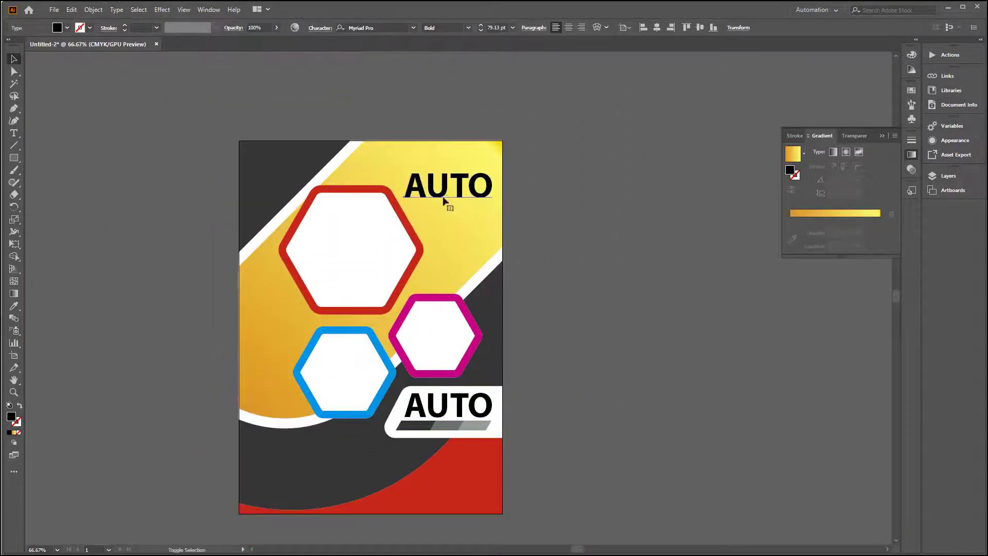
Step: Replace the copied AUTO text in the upper-right yellow area with "ONE STOP" on two lines
scroll(446, 200, "up", 1)
key("t")
double_click(480, 188)
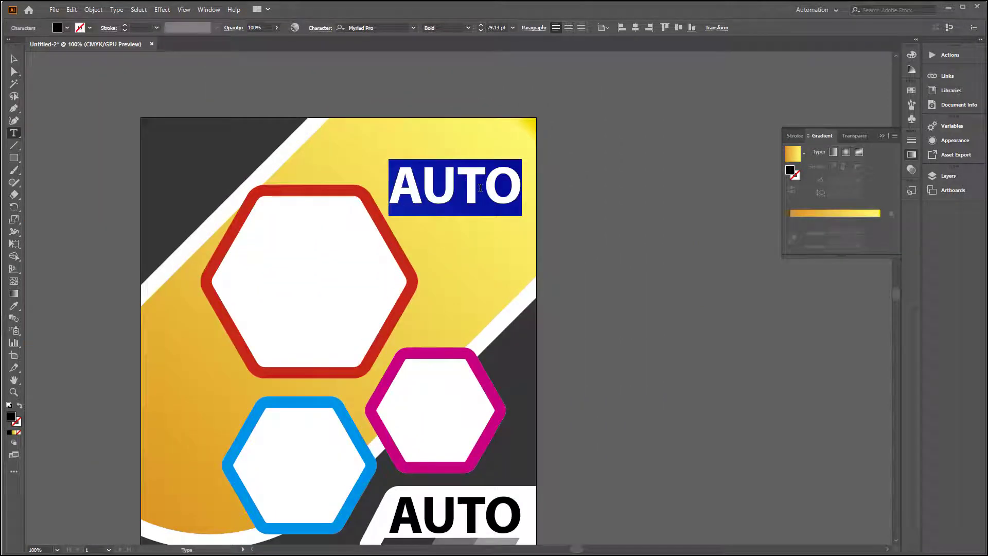
type("O")
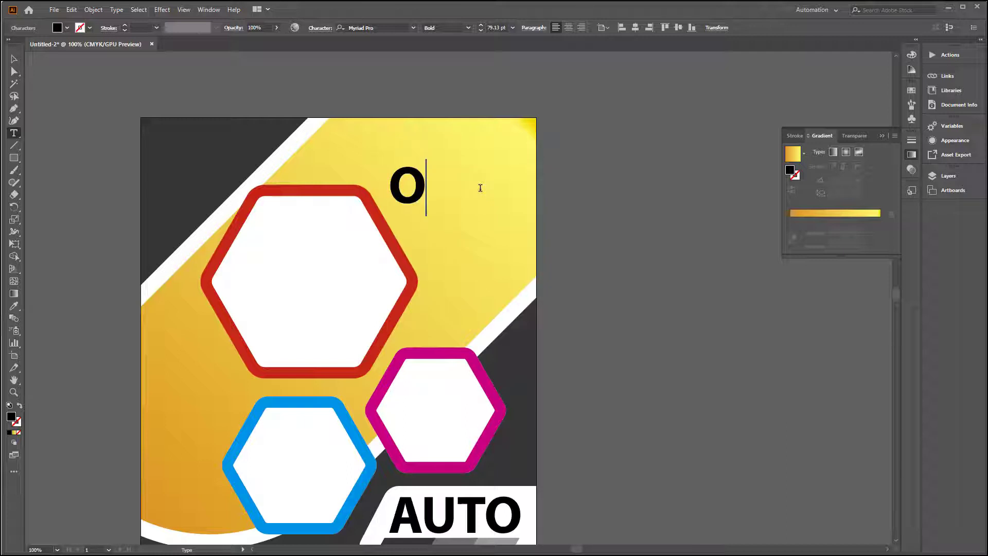
type("NE")
type("STOM")
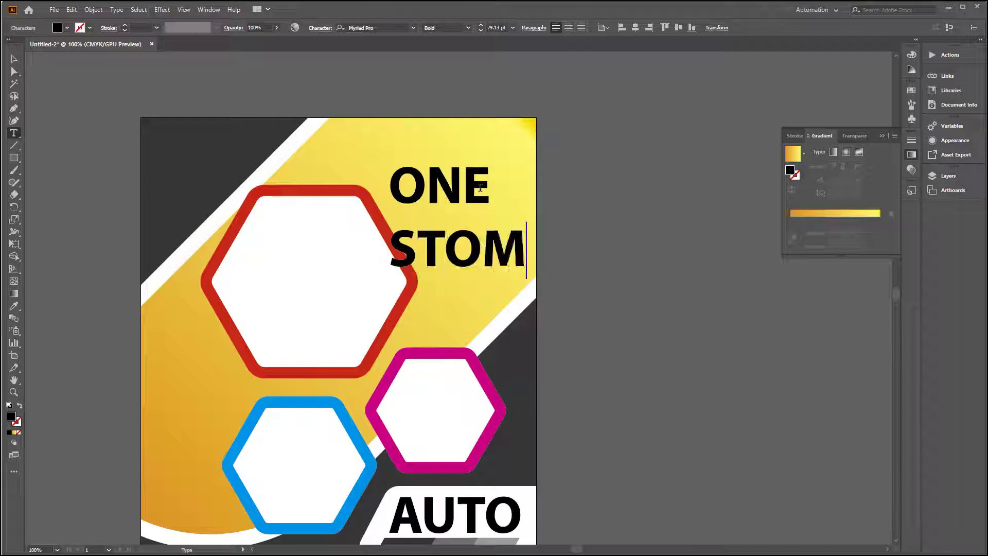
key("BackSpace")
left_click(14, 59)
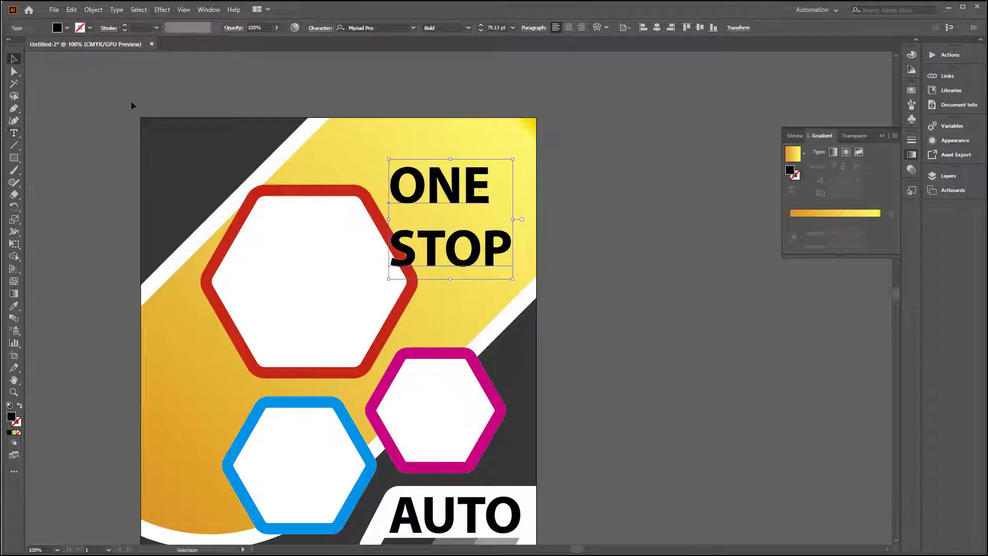
Step: Tighten the line spacing of the ONE STOP text, scale it to about 51 pt and place it nearer the page's upper-right corner
key("alt+Up")
key("alt+Up")
key("alt+Up")
key("alt+Up")
key("alt+Up")
key("alt+Up")
key("alt+Up")
key("alt+Up")
key("alt+Up")
key("alt+Up")
key("alt+Up")
key("alt+Up")
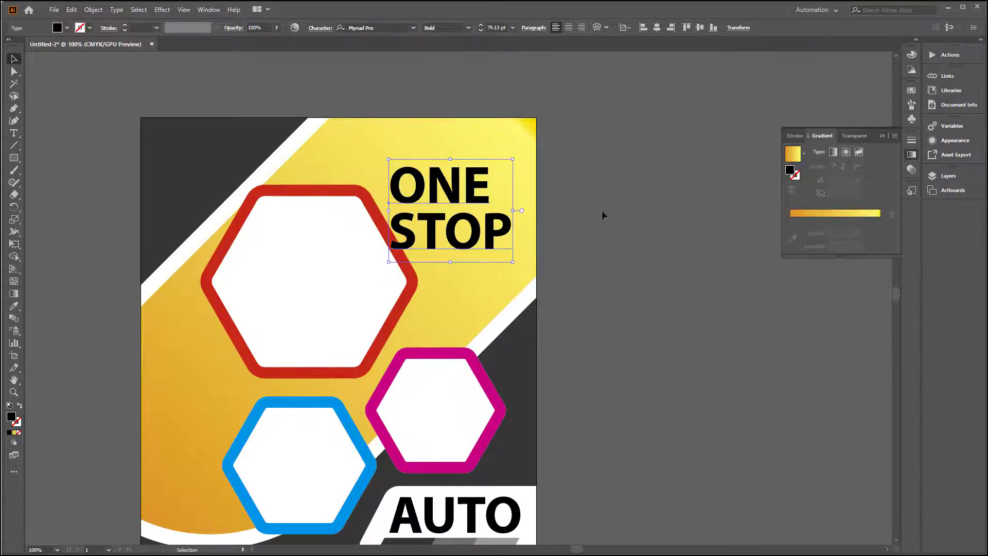
left_click_drag(509, 265, 496, 183)
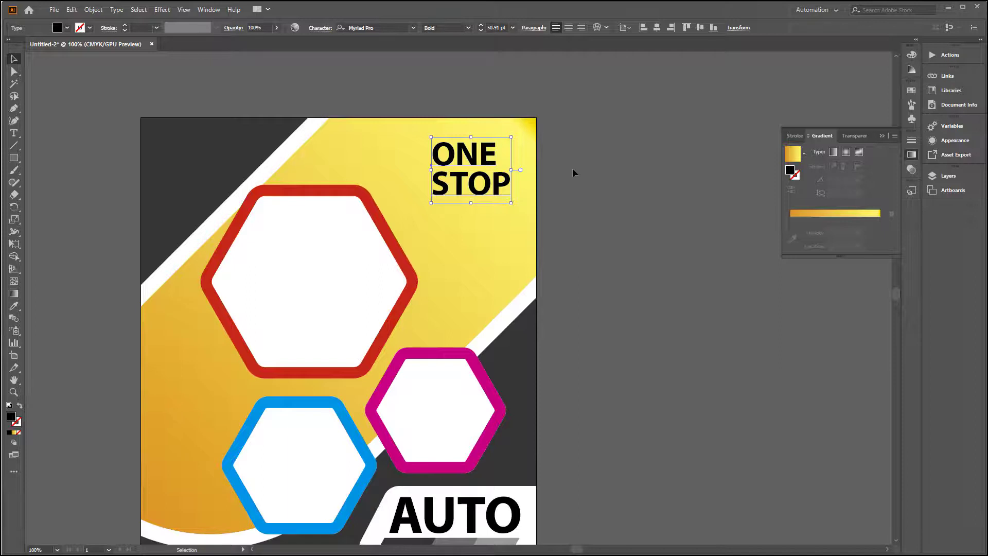
Step: Enlarge the word ONE to 61 pt so it nearly matches the width of STOP
key("t")
scroll(508, 155, "up", 3)
left_click_drag(294, 170, 489, 191)
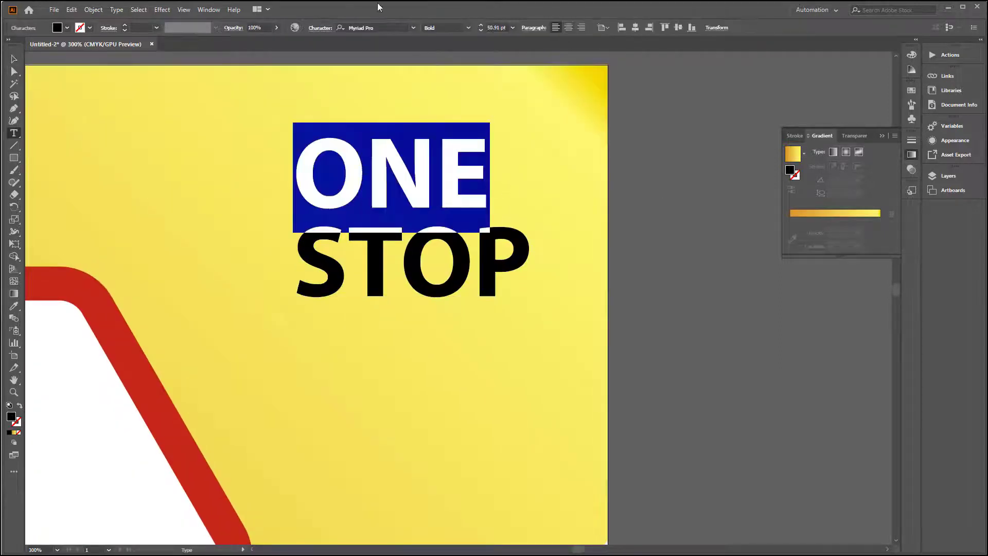
key("Escape")
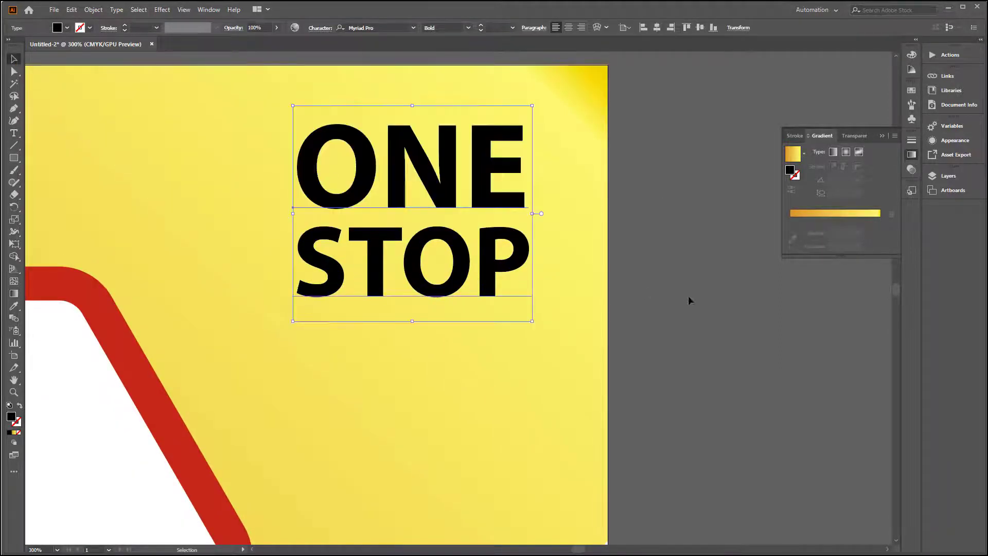
left_click(687, 296)
Step: Place a copy of the ONE STOP text directly below it and replace its wording with "AUTOMOTIVE"
key("ctrl+minus")
left_click_drag(512, 273, 504, 397)
double_click(495, 337)
key("ctrl+a")
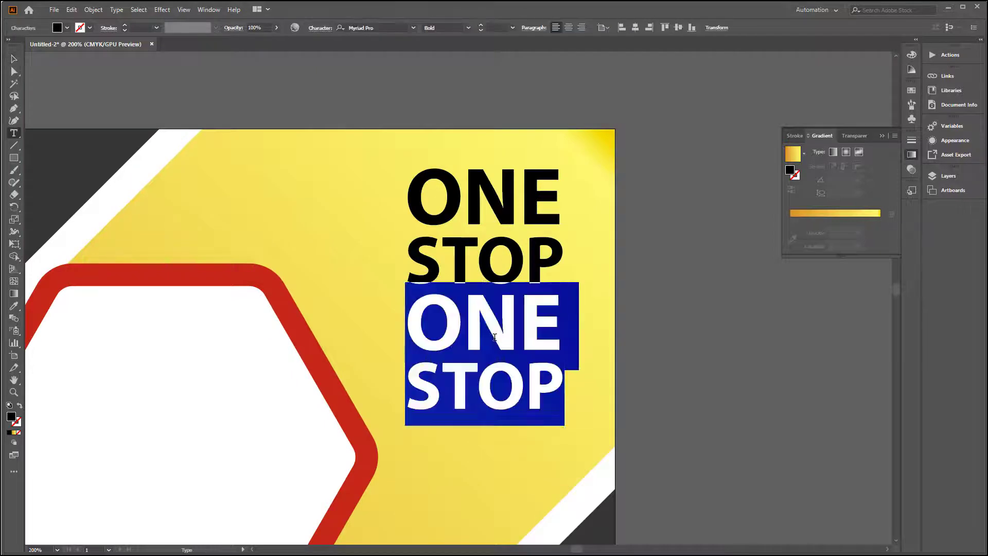
type("AUTOMOTI")
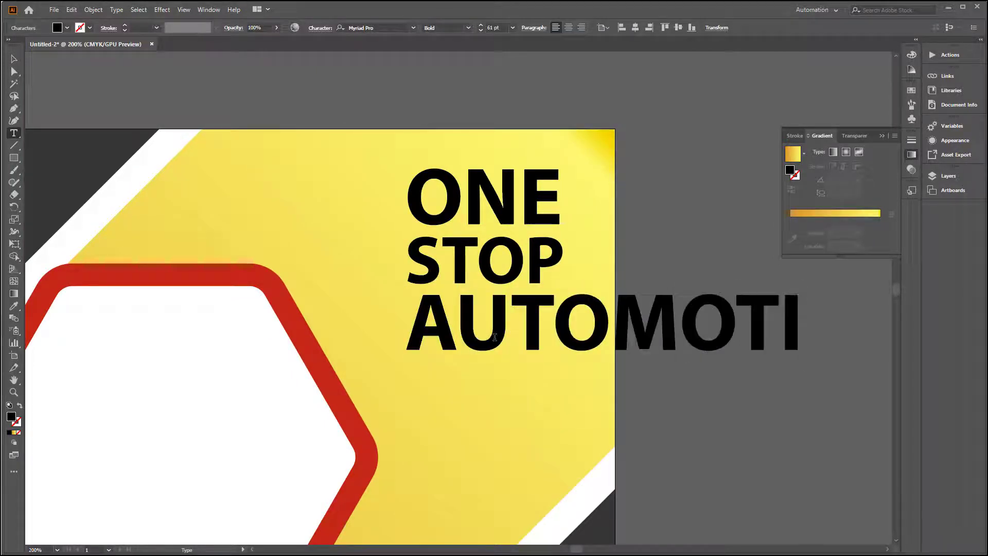
type("VE")
key("ctrl+a")
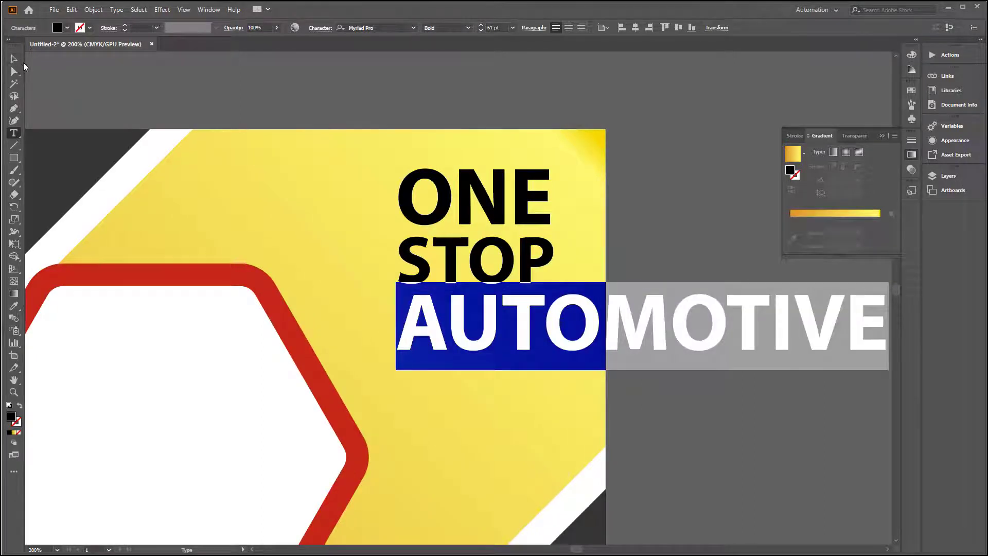
Step: Scale AUTOMOTIVE down to about 20 pt to fit the width under STOP, and group it with the ONE STOP text
key("Escape")
left_click_drag(887, 372, 558, 311)
left_click(686, 344)
left_click(538, 304)
left_click(512, 221, "shift")
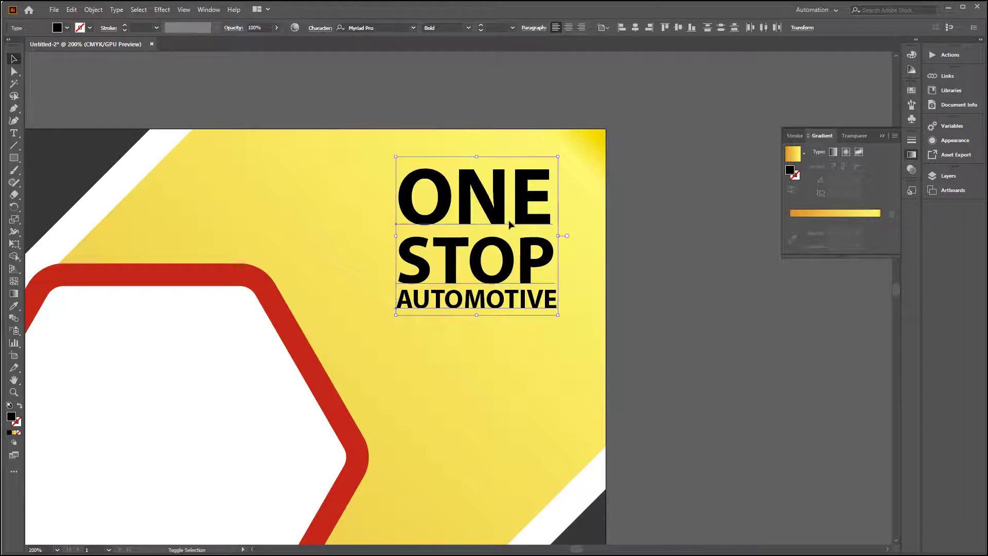
left_click(706, 382)
Step: Place a copy of the ONE STOP AUTOMOTIVE group below the original, ungroup it and delete the copied ONE STOP text
scroll(680, 376, "down", 1)
left_click_drag(545, 307, 547, 443)
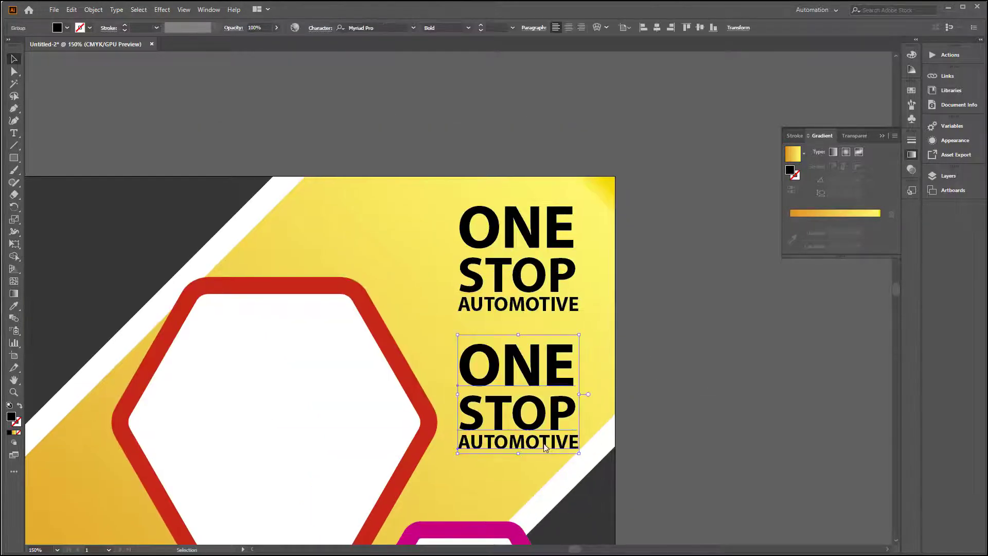
right_click(549, 444)
left_click(588, 386)
left_click(566, 379)
key("Delete")
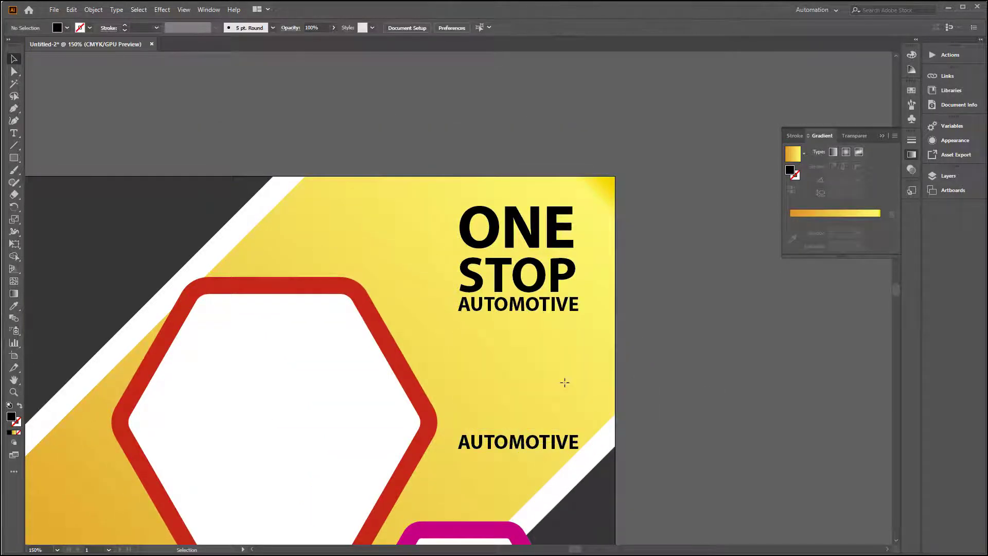
Step: Replace the remaining AUTOMOTIVE copy with "24/7" and scale it up to about 64 pt
double_click(500, 444)
type("24/7")
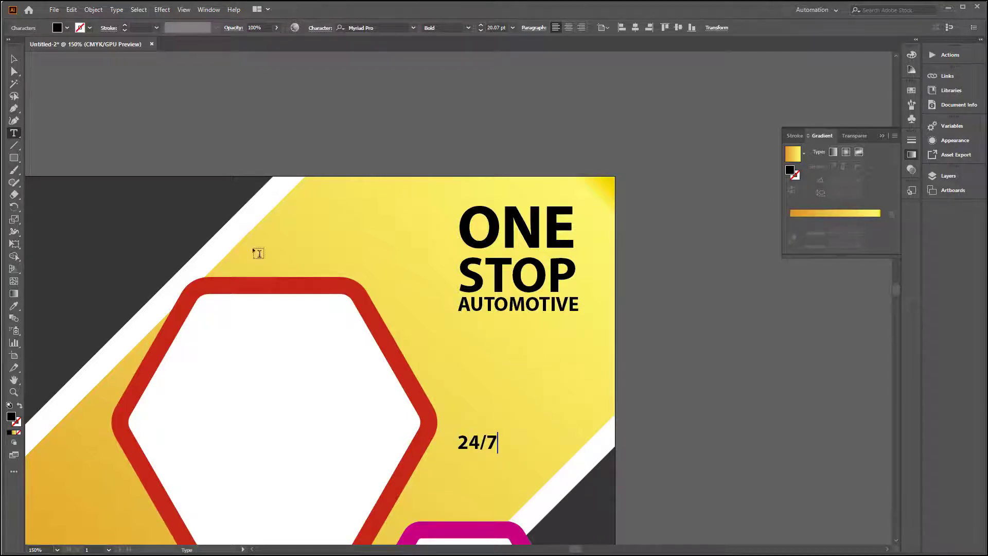
key("Escape")
left_click_drag(491, 442, 583, 423)
scroll(534, 288, "down", 2)
Step: Place a copy of the 24/7 text below it and replace its wording with "EMERGENCY" and "SUPPORT" on two lines
left_click_drag(512, 366, 512, 424)
double_click(512, 424)
key("ctrl+a")
type("EM")
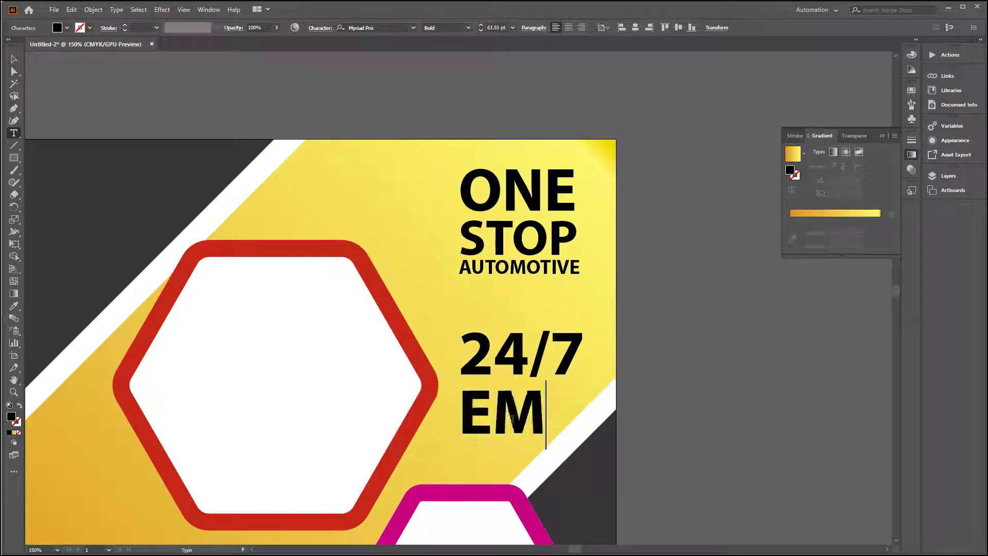
type("ERGENCY")
key("Return")
type("S")
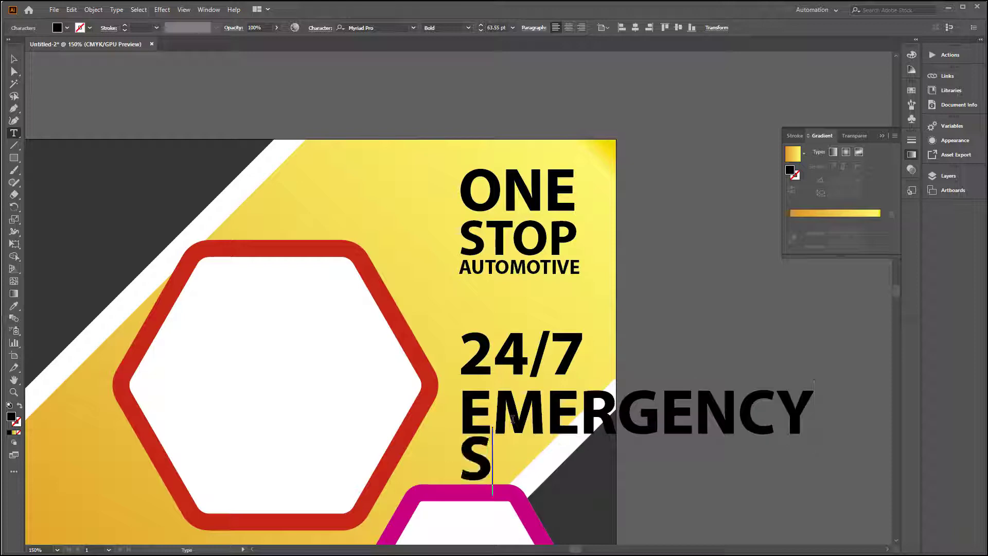
type("P")
key("BackSpace")
type("UPPORT")
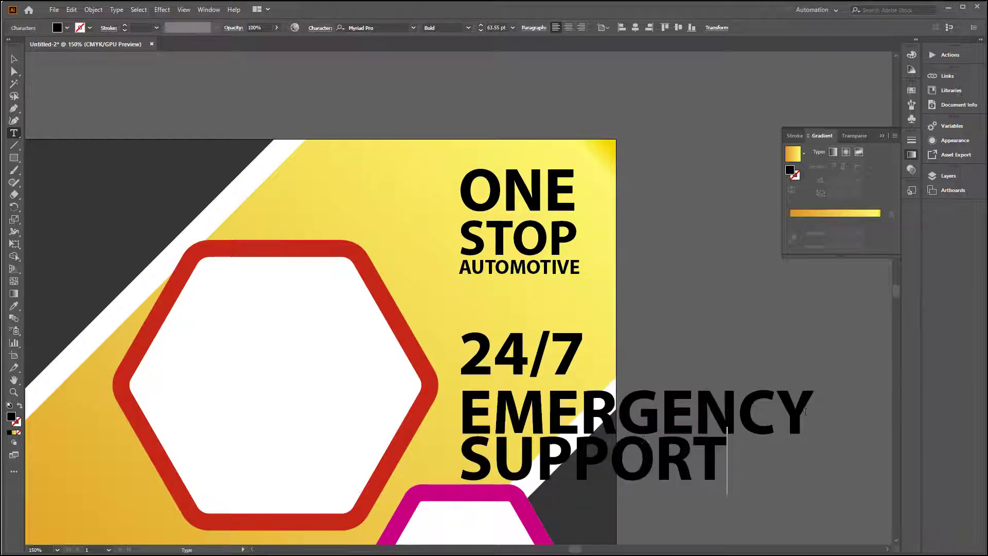
Step: Reduce the font size of the word EMERGENCY to 46 pt
double_click(805, 412)
left_click(481, 31)
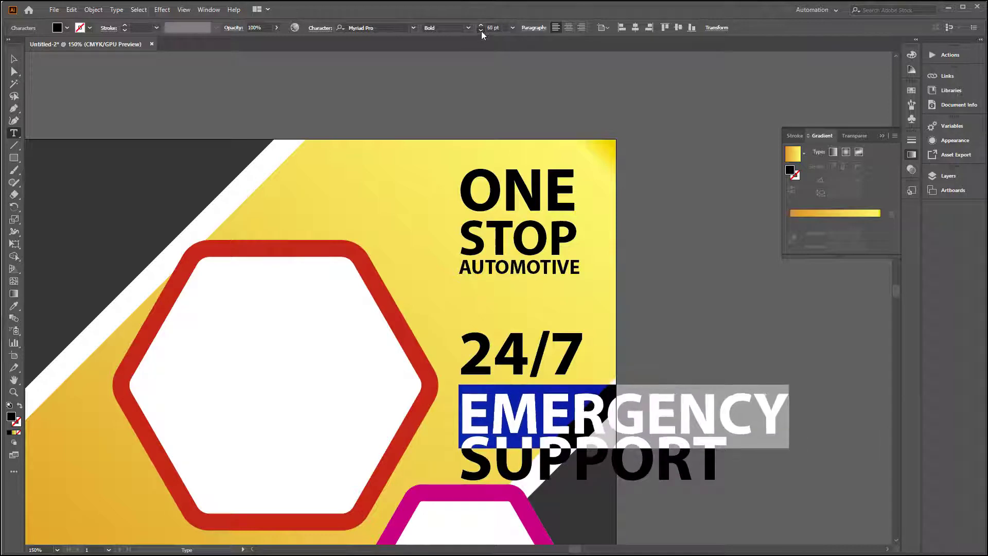
left_click(480, 31)
left_click(480, 31)
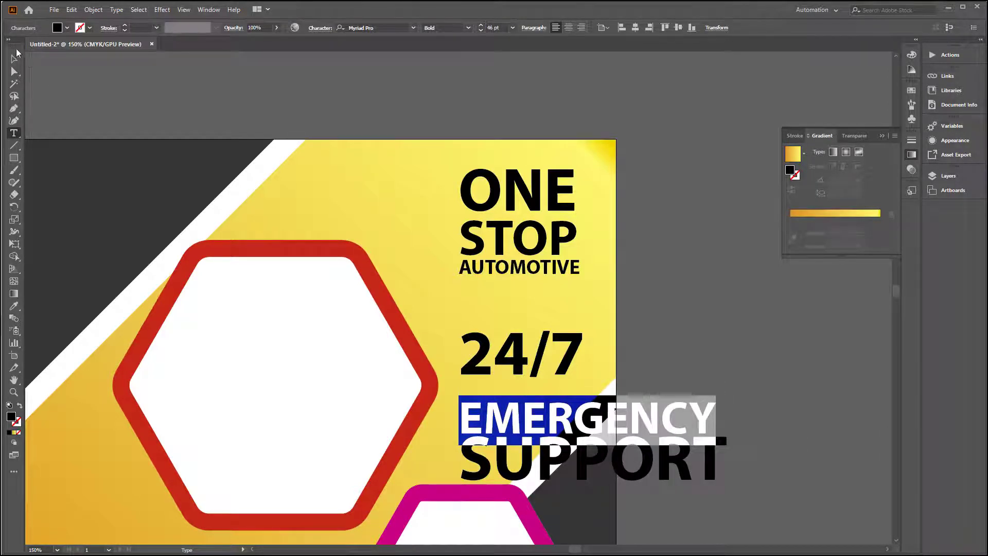
left_click(14, 57)
Step: Scale the EMERGENCY SUPPORT text down to roughly the width of 24/7 and place it directly beneath
left_click_drag(705, 481, 552, 467)
left_click_drag(514, 419, 514, 402)
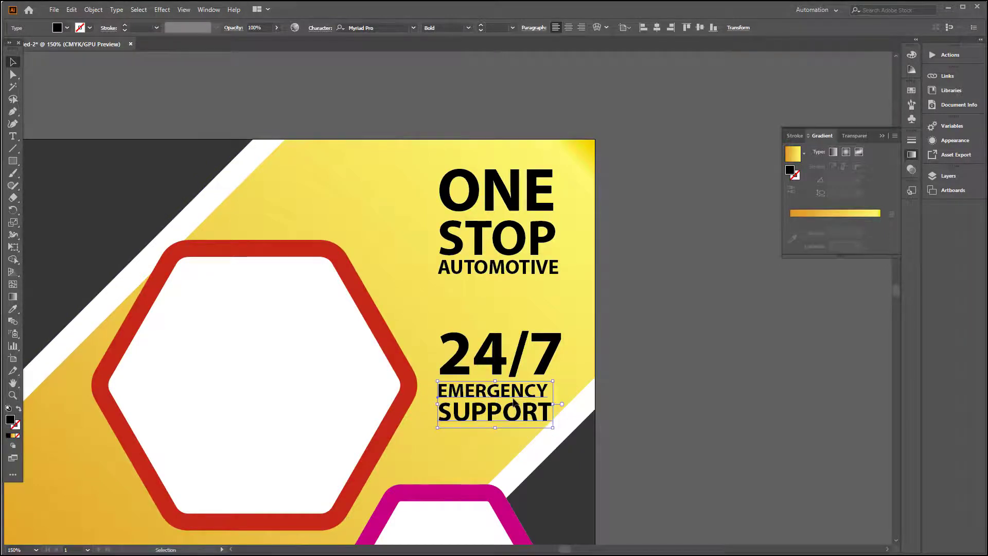
left_click(666, 353)
left_click_drag(665, 353, 718, 291)
Step: Group 24/7 with the EMERGENCY SUPPORT text, shrink the group slightly and move it up a little
left_click(546, 338)
left_click(550, 308, "shift")
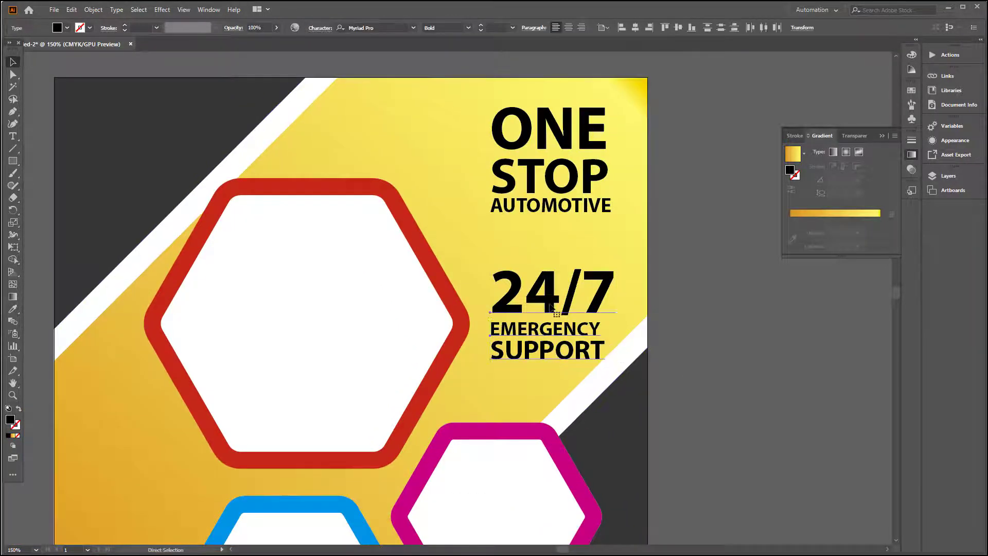
key("ctrl+g")
left_click_drag(617, 367, 609, 360)
left_click_drag(601, 282, 602, 265)
left_click(661, 276)
Step: Place a copy of the white AUTO panel across the page's lower-left edge
scroll(661, 276, "down", 2)
left_click_drag(694, 365, 665, 315)
left_click(464, 250)
left_click_drag(577, 357, 556, 328)
scroll(656, 413, "up", 1)
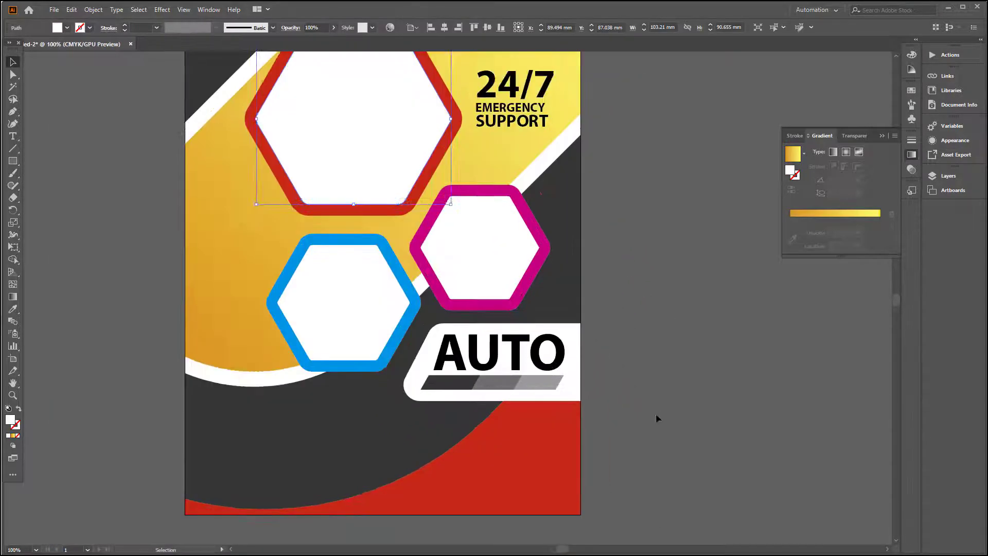
left_click_drag(645, 419, 666, 382)
left_click_drag(735, 410, 749, 380)
left_click_drag(657, 377, 688, 424)
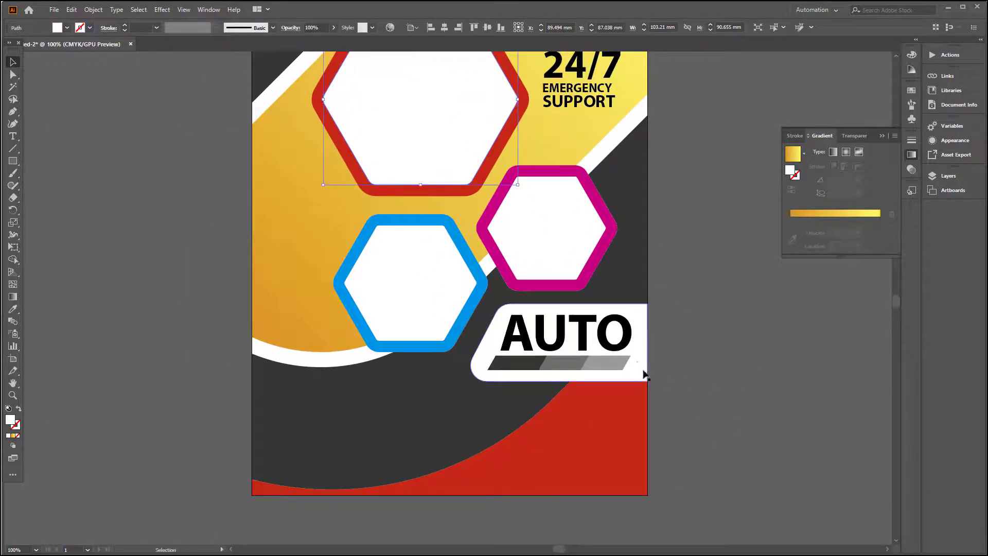
left_click(641, 372)
left_click_drag(630, 381, 448, 421)
Step: Reflect the copied white panel so its slanted end faces right, and move it off the page's left side
right_click(423, 390)
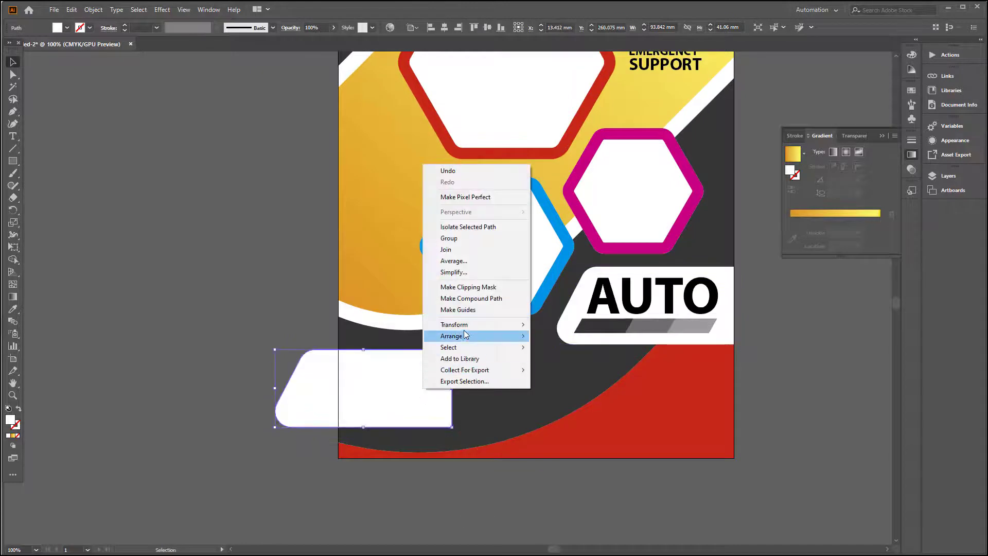
mouse_move(441, 334)
left_click(548, 370)
left_click(484, 372)
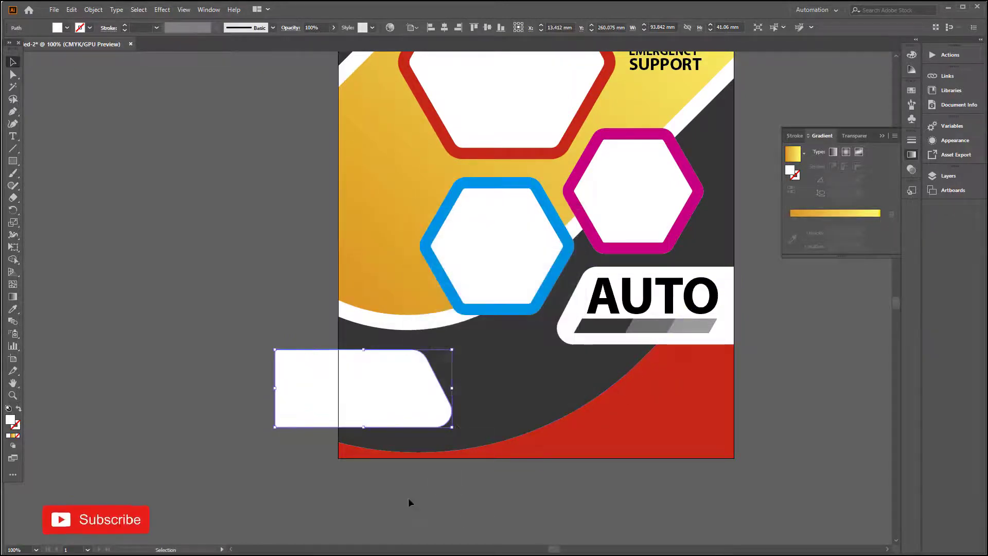
left_click_drag(408, 397, 263, 388)
left_click_drag(258, 386, 309, 376)
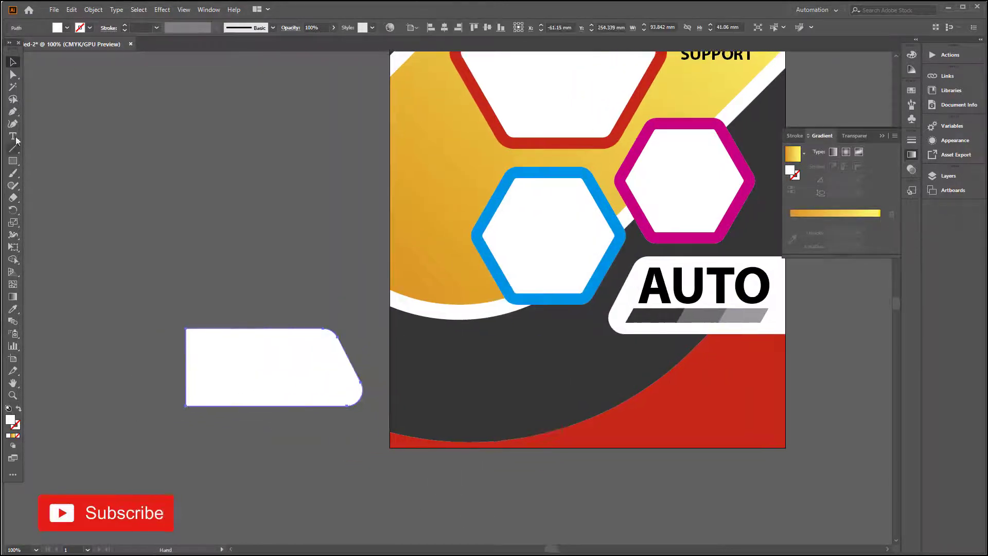
Step: Scale the copied white panel down to about 42 by 18 mm
left_click(13, 75)
left_click(351, 369)
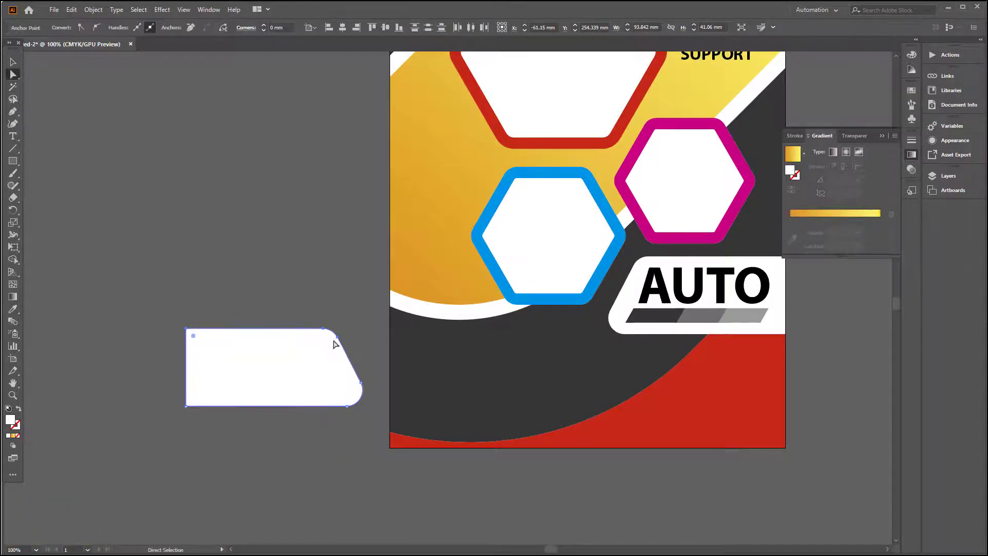
left_click(13, 61)
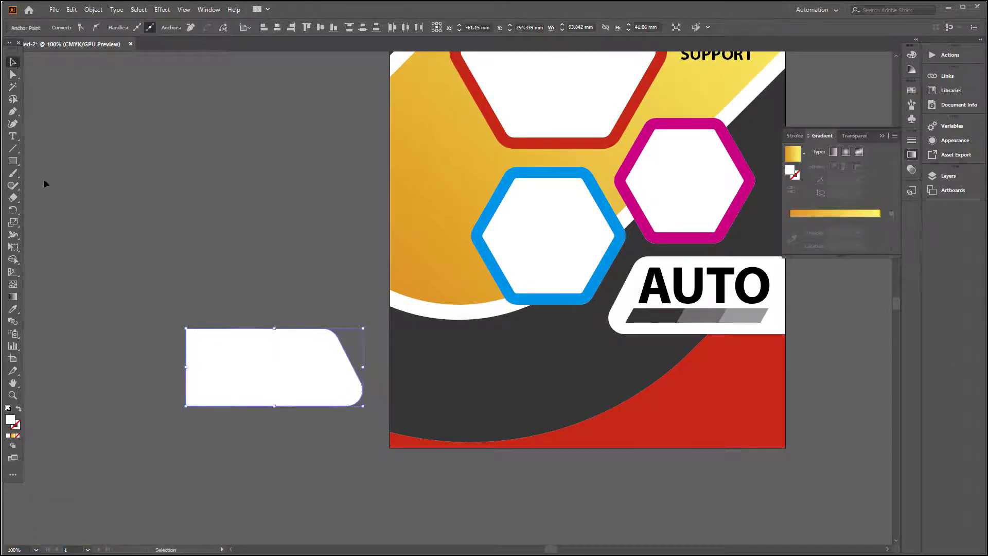
left_click(198, 340)
left_click_drag(186, 327, 284, 371)
Step: Lengthen the small white panel by extending its straight end to the left
left_click(14, 75)
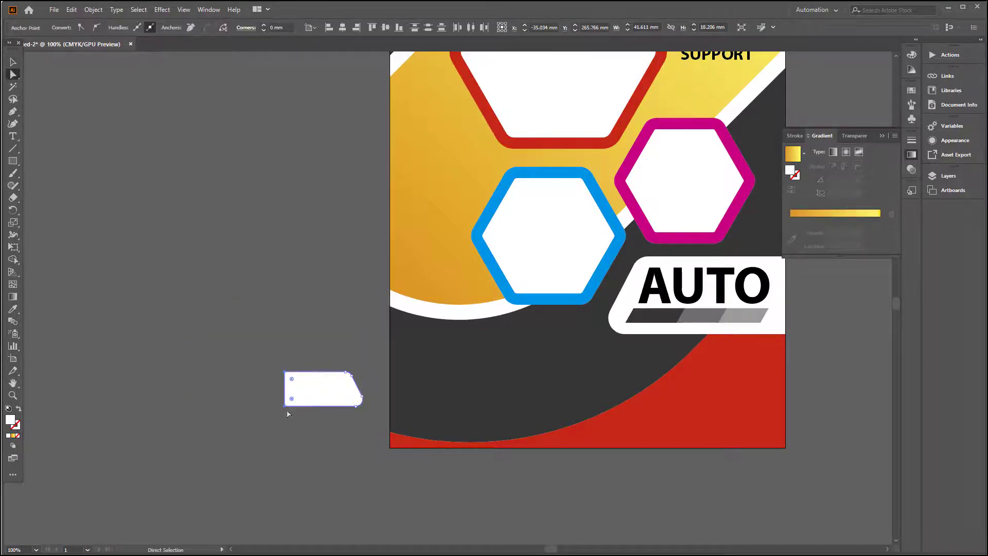
left_click_drag(207, 408, 206, 408)
left_click(12, 62)
left_click(274, 412)
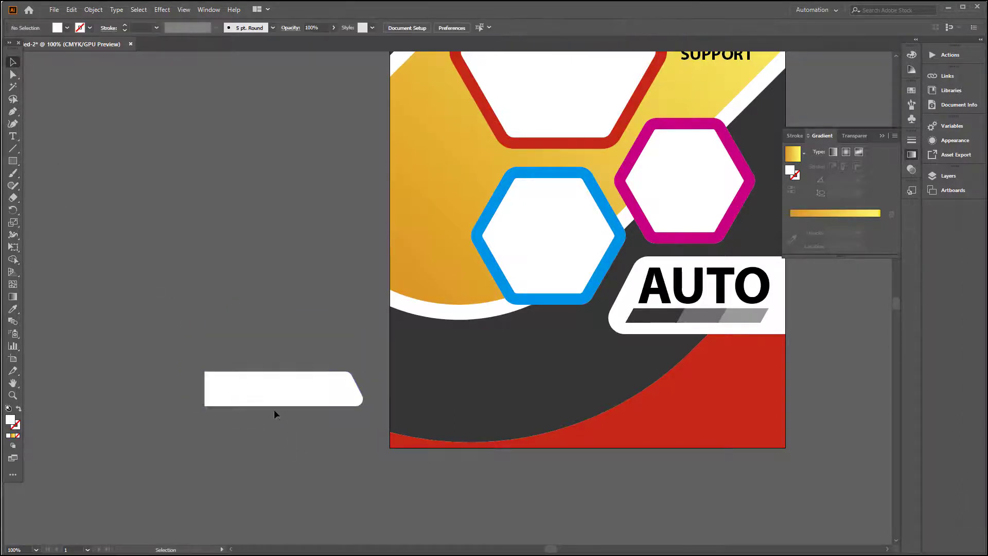
Step: Move the lengthened white panel onto the lower dark band and align it to the page's left edge
left_click_drag(285, 399, 473, 407)
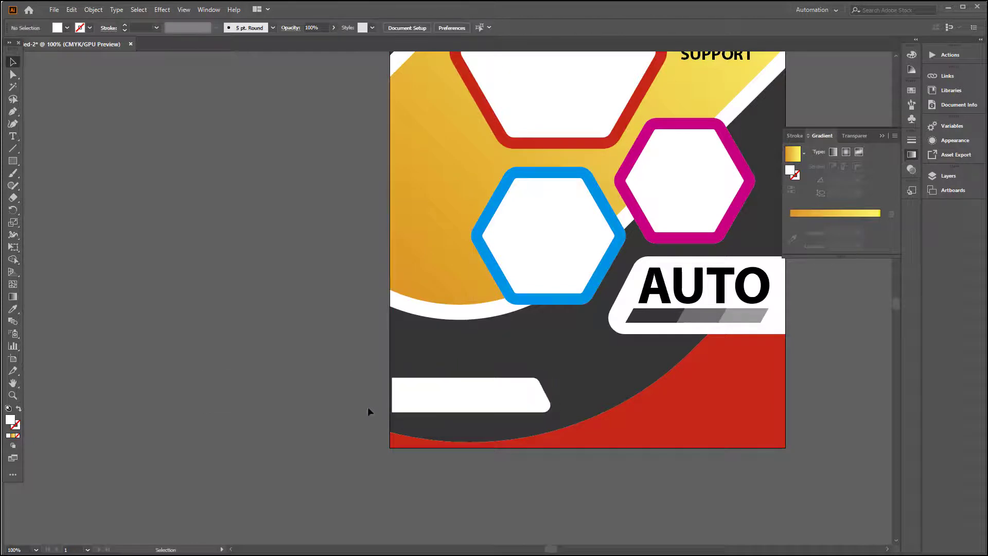
left_click(433, 28)
left_click(468, 464)
Step: Copy the 24/7 EMERGENCY SUPPORT group to the lower-left panel and ungroup it, with EMERGENCY SUPPORT on the panel and 24/7 beside the page
left_click_drag(666, 154, 684, 177)
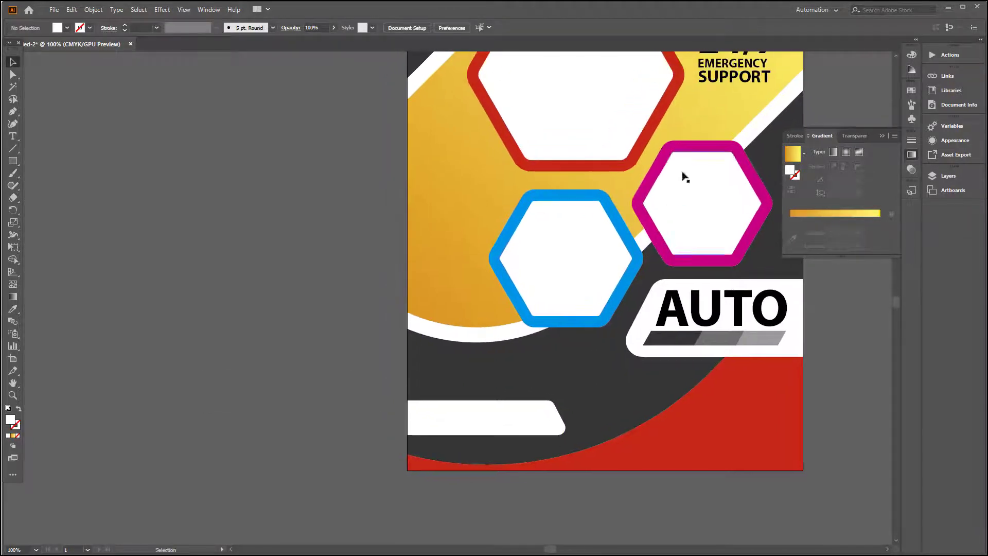
left_click_drag(730, 83, 459, 418)
right_click(297, 376)
left_click(324, 458)
Step: Replace the text on the lower-left panel with CALL US above a placeholder phone number
scroll(459, 418, "up", 1)
key("t")
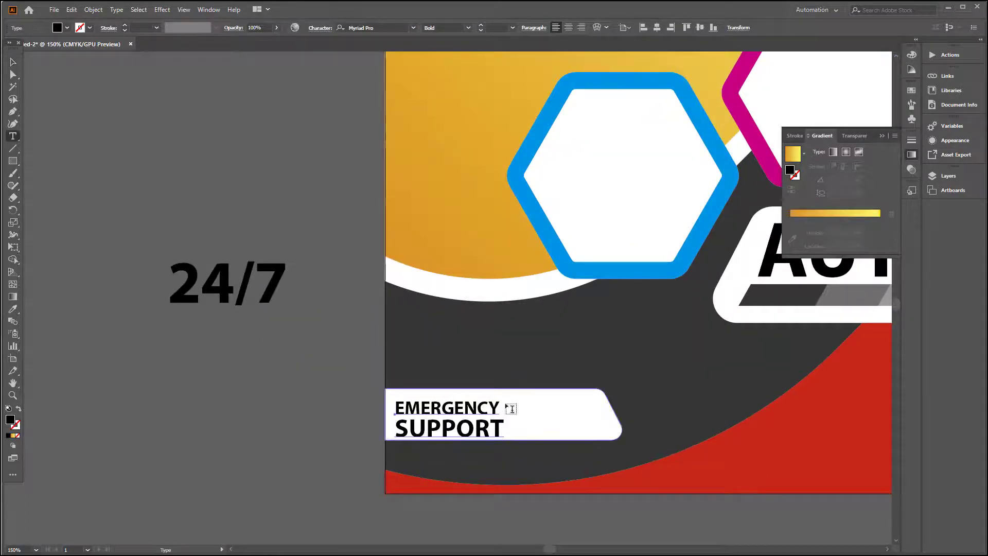
double_click(486, 407)
type("CL")
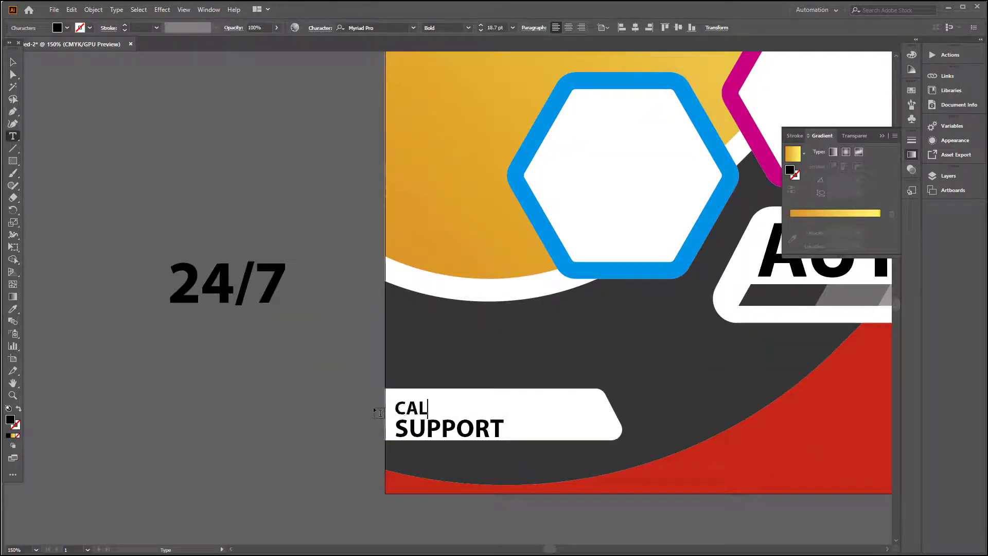
left_click_drag(396, 420, 614, 455)
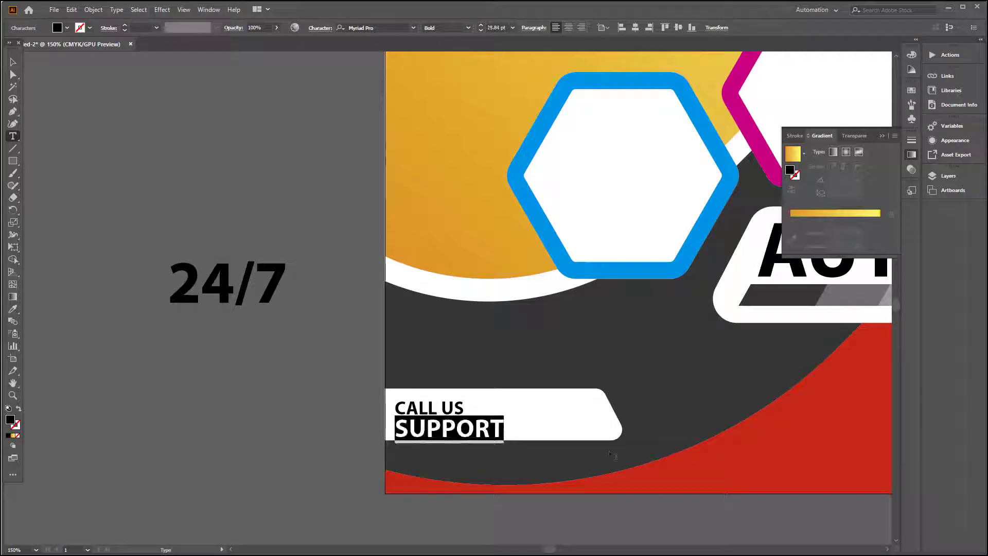
type("123 455")
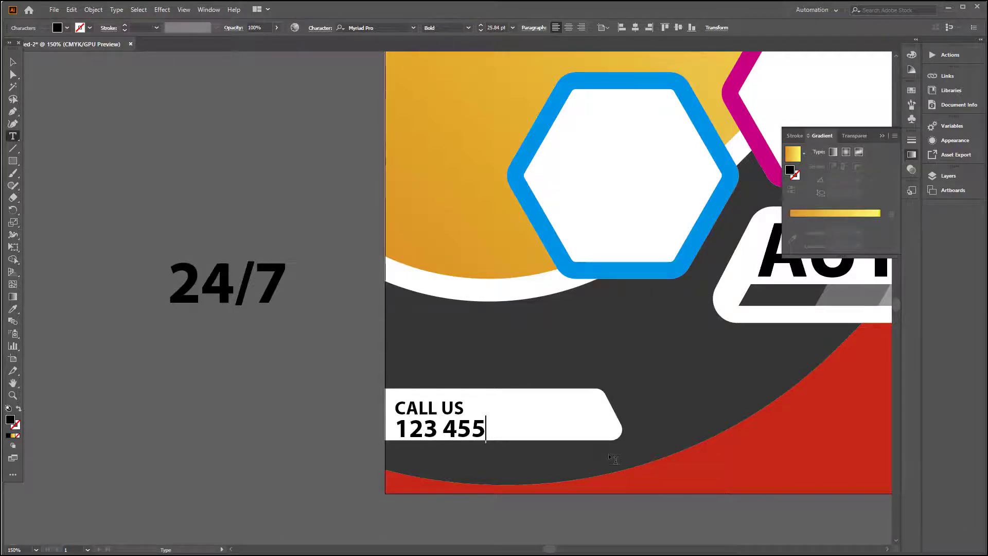
key("BackSpace")
type("6 789")
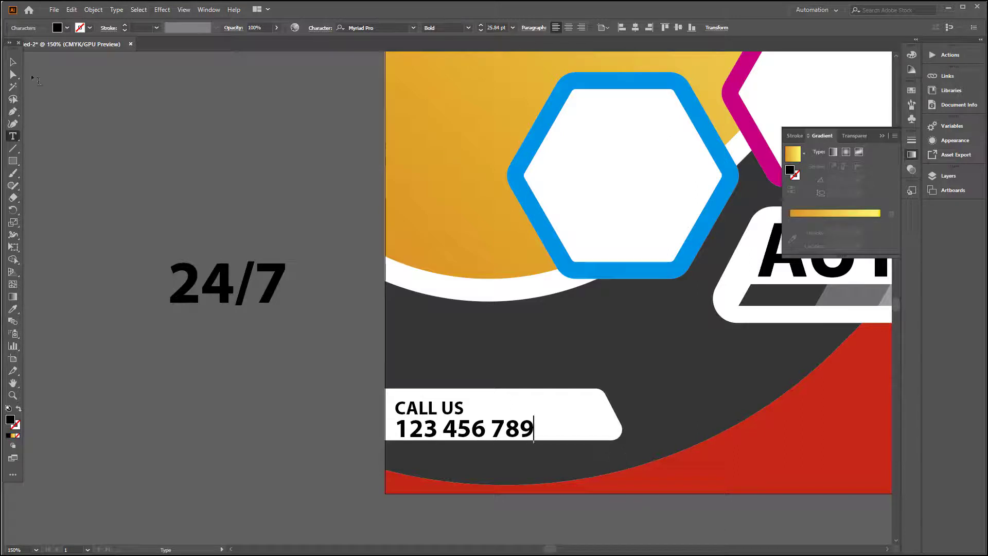
Step: Enlarge the CALL US text and panel together, and trim the panel to about 83 by 25 mm at the page's left edge
key("Escape")
left_click_drag(531, 400, 567, 390)
left_click_drag(605, 433, 548, 437)
left_click(483, 431)
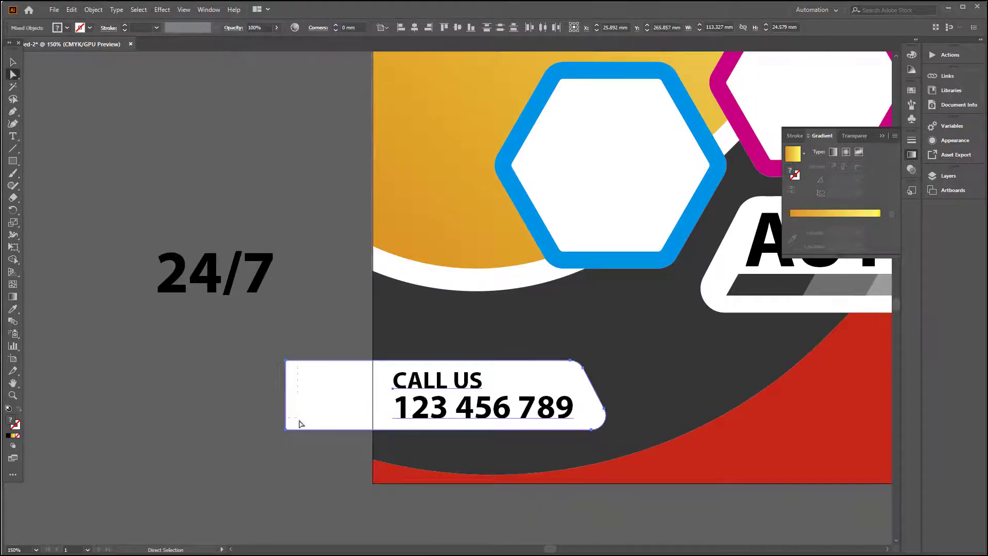
left_click_drag(301, 423, 303, 425)
left_click(328, 32)
left_click(13, 62)
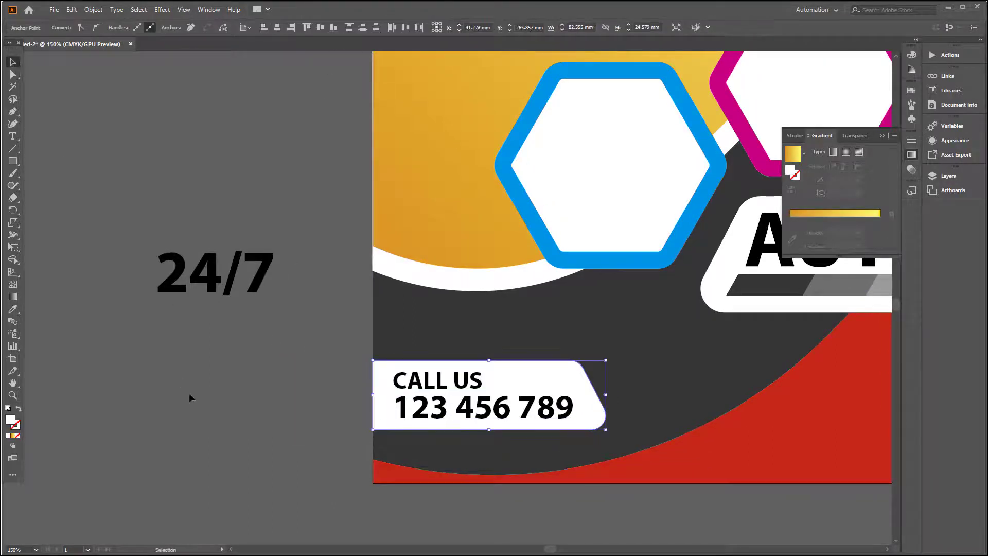
left_click(190, 394)
Step: Place the auto-service-logo car repair image beside the flyer page
key("space")
left_click_drag(423, 373, 264, 398)
scroll(308, 364, "down", 2)
key("space")
left_click_drag(420, 262, 507, 333)
left_click(55, 9)
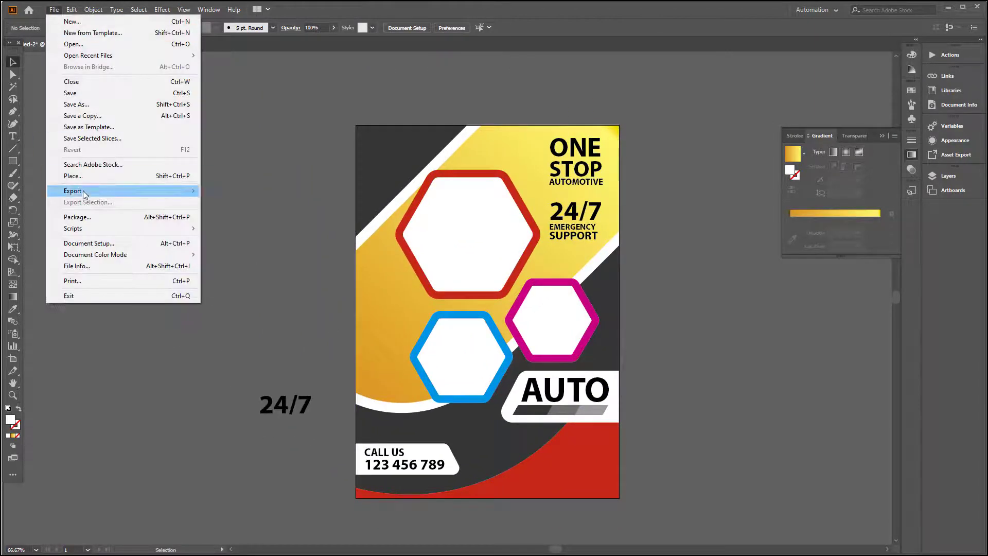
left_click(91, 186)
double_click(663, 139)
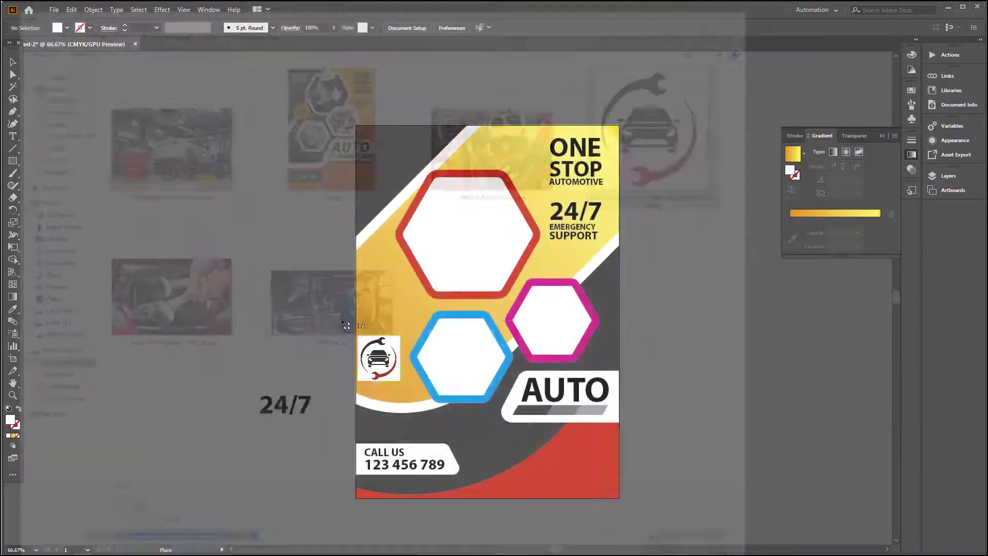
left_click(227, 170)
key("space")
left_click_drag(252, 221, 514, 304)
Step: Trace the placed logo image with the High Fidelity Photo preset and expand the result into paths
scroll(514, 304, "up", 3)
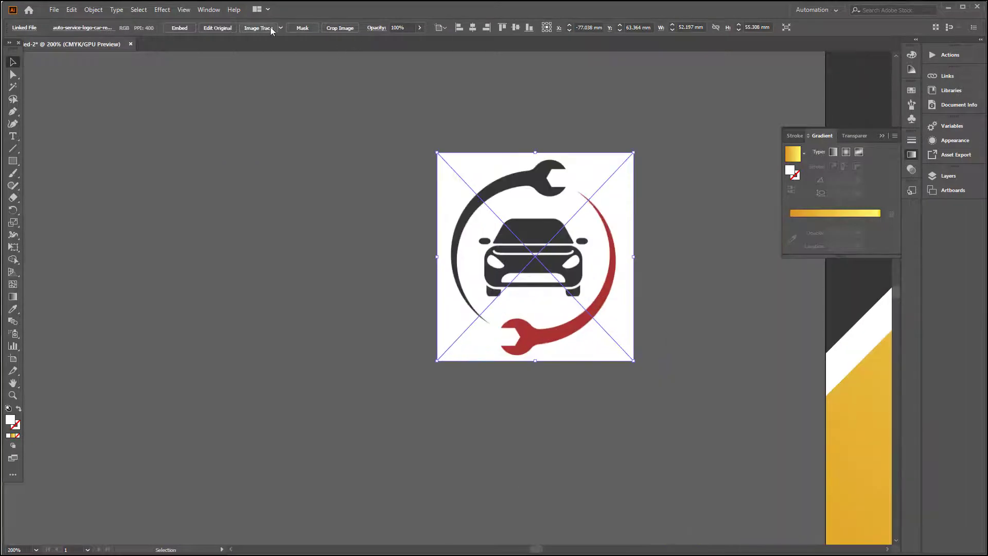
left_click(271, 29)
key("ctrl+z")
left_click(281, 28)
left_click(305, 64)
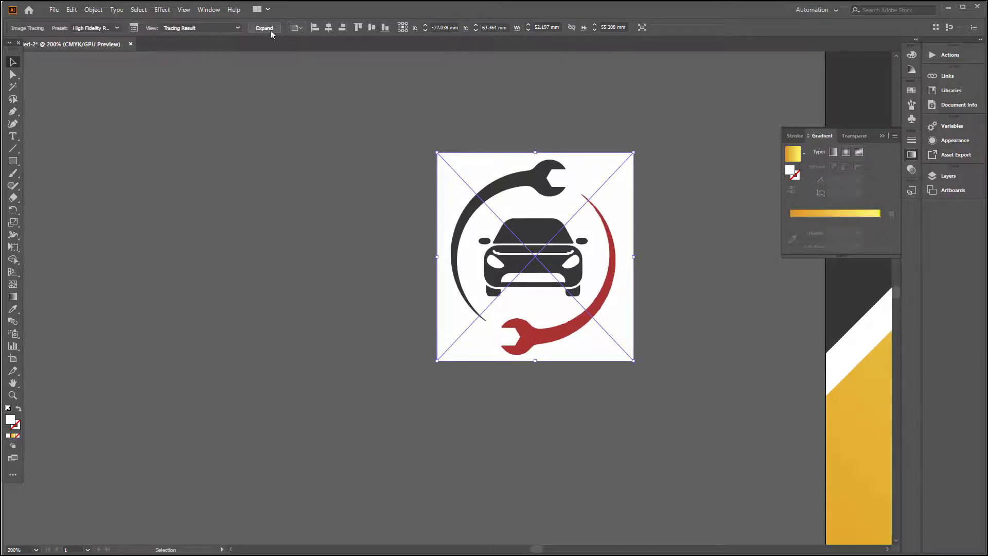
left_click(271, 29)
Step: Ungroup the traced logo and delete its white background shape
right_click(538, 219)
left_click(565, 308)
left_click(637, 269)
left_click(608, 188)
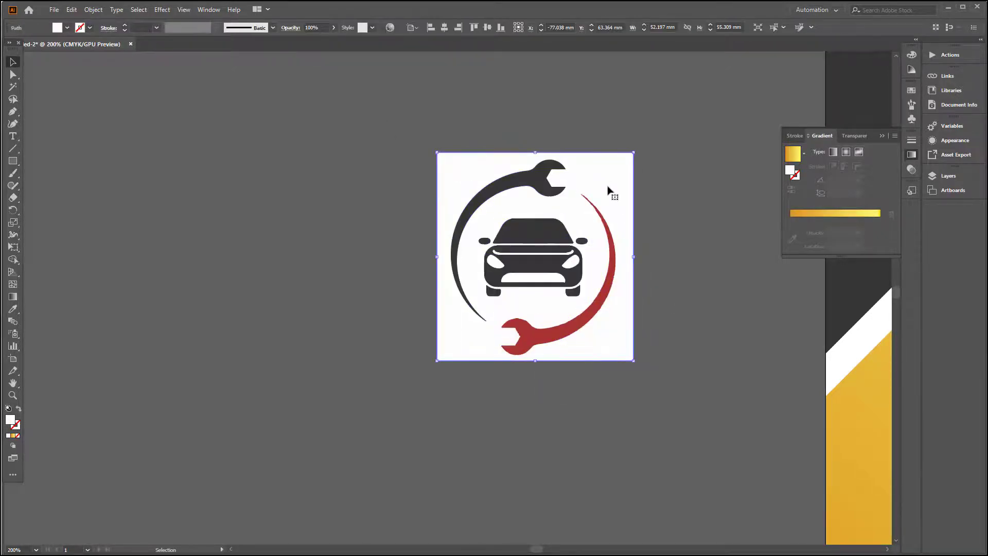
key("Delete")
Step: Cut the white headlight and grille shapes out of the car's dark front with Minus Front
scroll(525, 247, "up", 3)
left_click(566, 337)
left_click(661, 292, "shift")
left_click(663, 265)
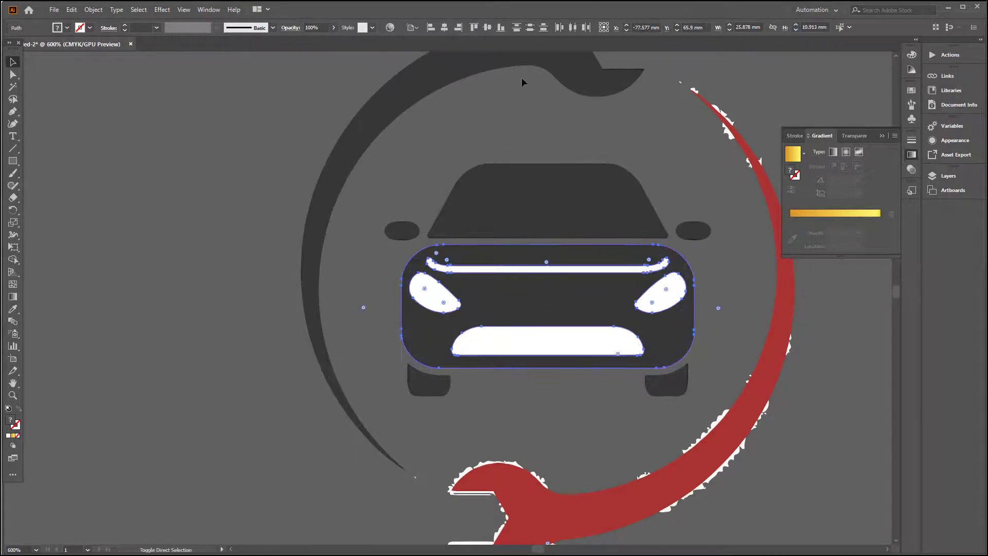
key("ctrl+shift+F9")
left_click(677, 274)
key("ctrl+shift+a")
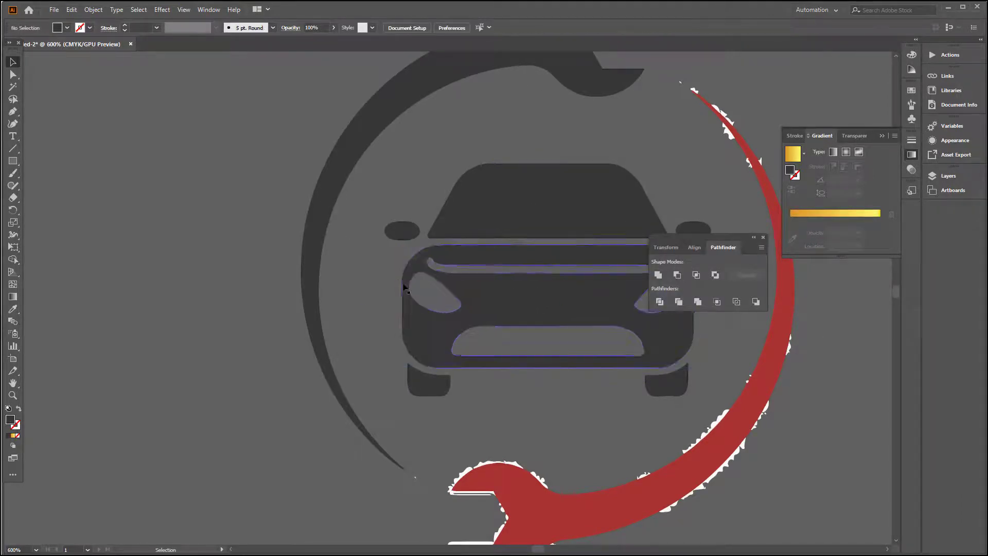
Step: Unite the dark car parts and the dark wrench arc into one shape
scroll(449, 251, "down", 2)
left_click(500, 389)
left_click(501, 300, "shift")
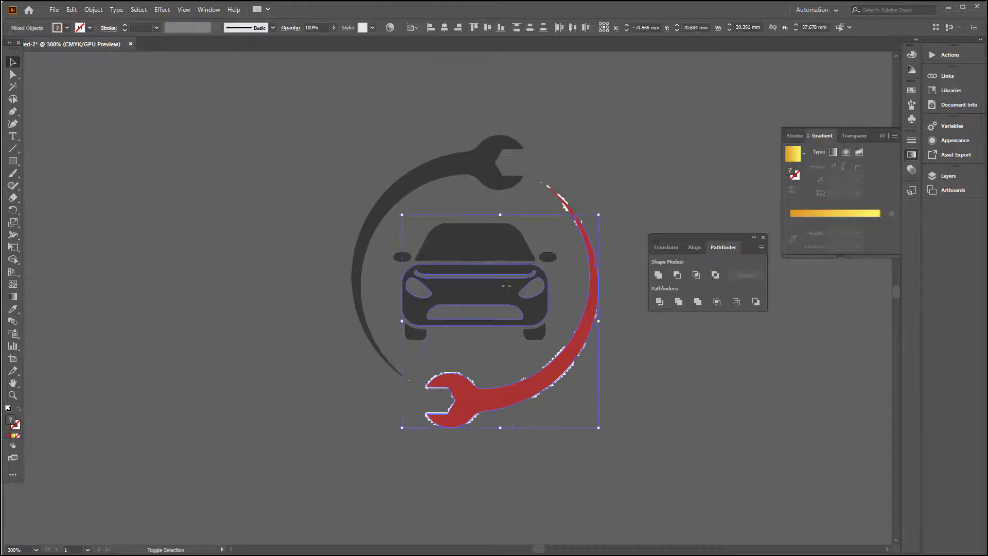
left_click(623, 370)
left_click(535, 337)
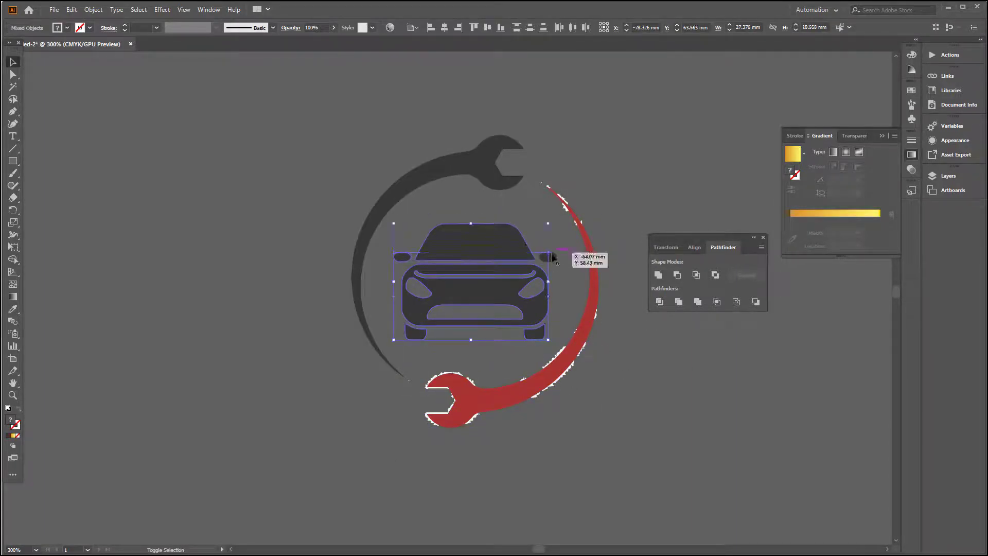
left_click(658, 276)
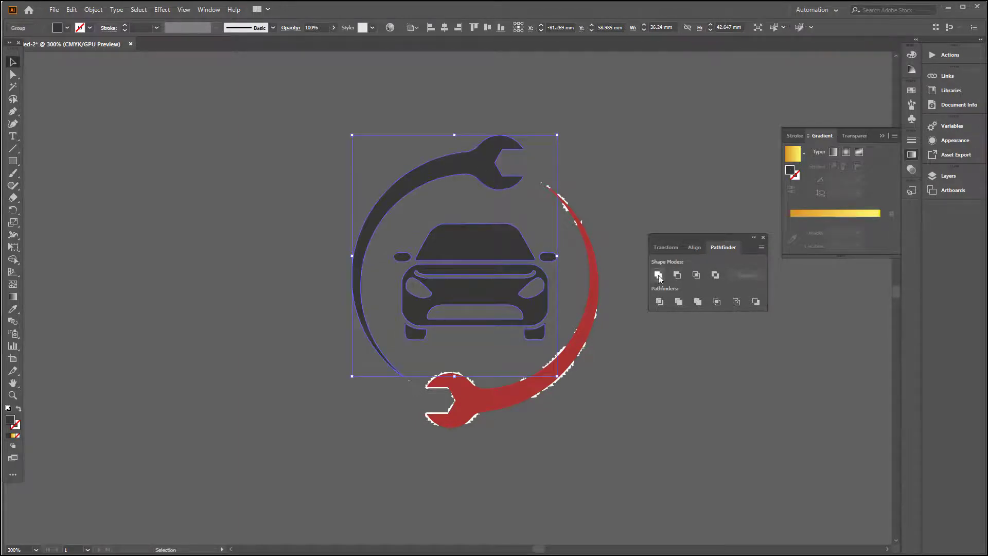
Step: Move the dark shape and the red wrench arc together away from the stray trace fragments as one group
left_click_drag(593, 280, 383, 241)
key("ctrl+z")
left_click(496, 250, "shift")
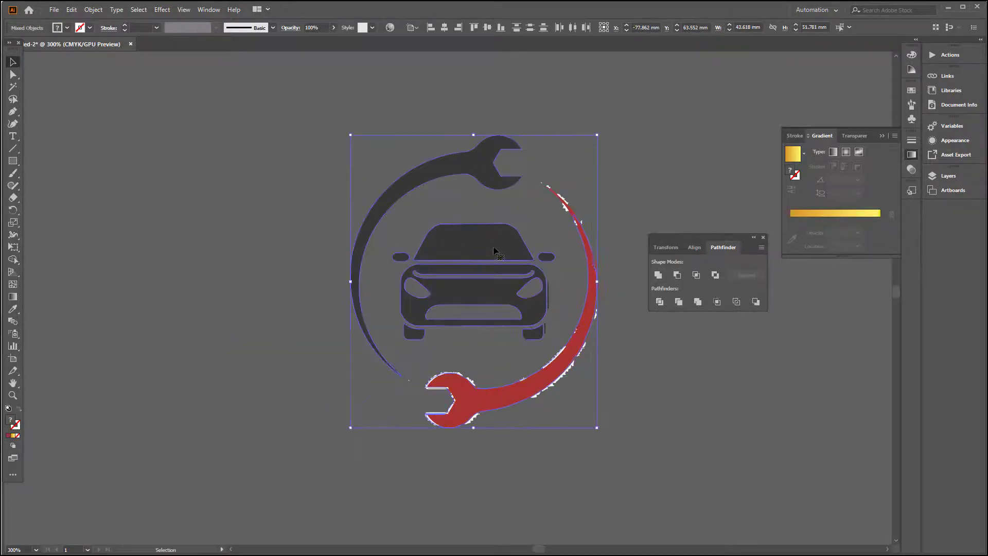
left_click_drag(500, 256, 253, 213)
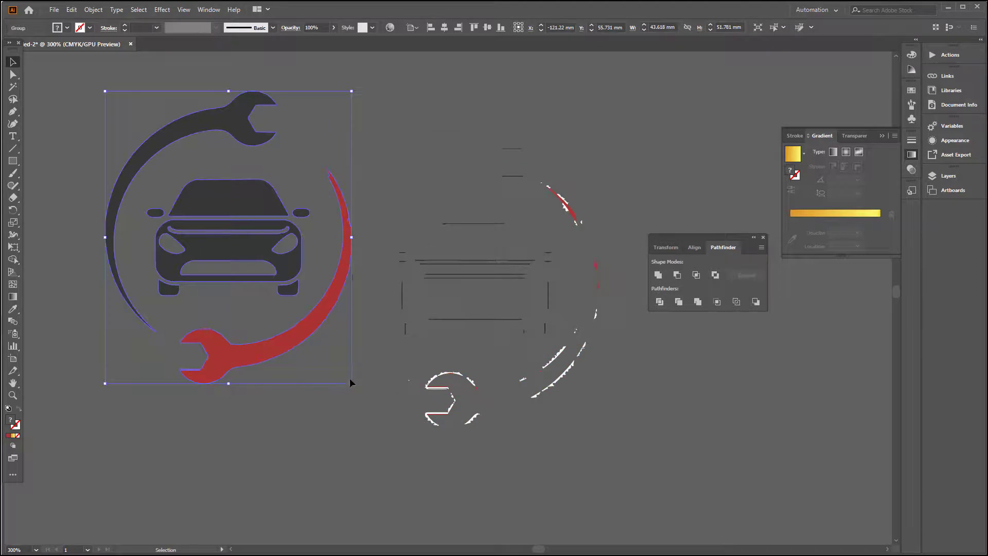
Step: Scale the logo group down to less than half its size and delete the stray trace fragments
left_click_drag(351, 382, 280, 298)
left_click(652, 496)
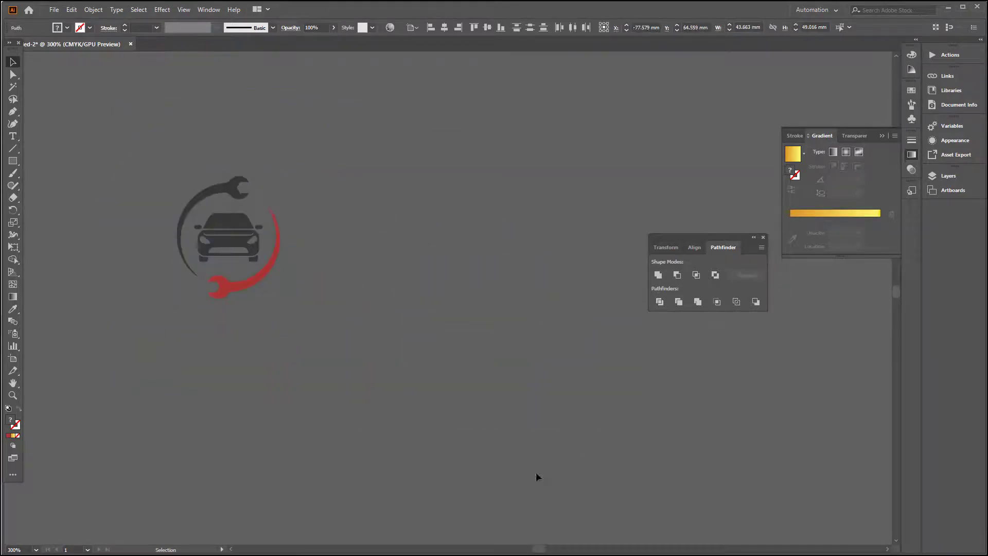
Step: Move the logo onto the dark upper-left corner of the page and enlarge it to about 33 by 39 mm
scroll(348, 313, "down", 2)
left_click_drag(348, 313, 574, 200)
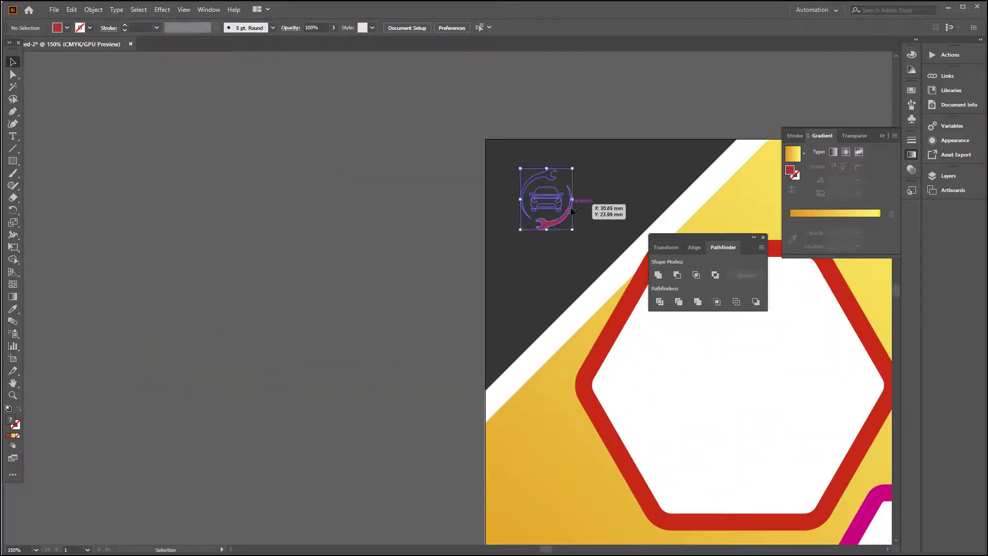
scroll(603, 205, "up", 2)
left_click_drag(543, 257, 576, 294)
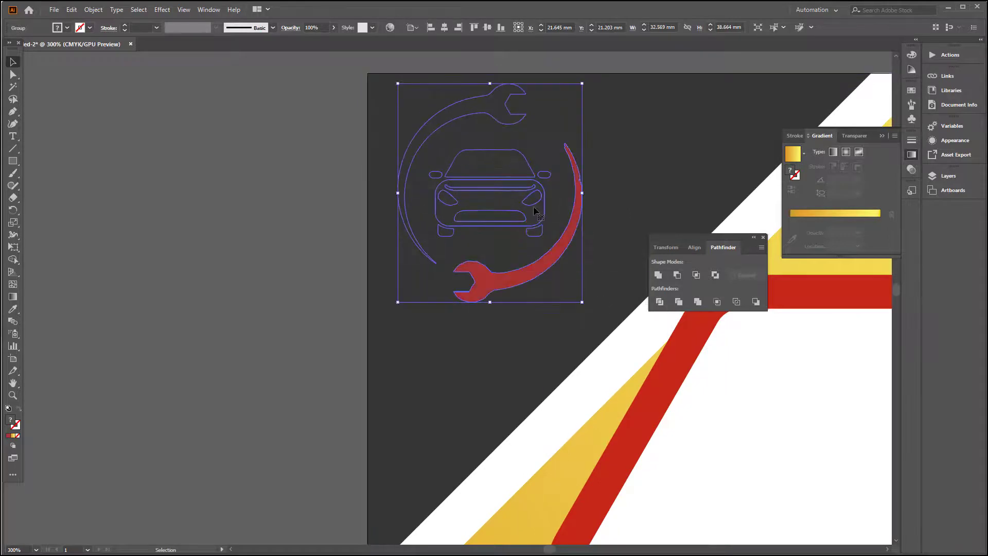
Step: Recolor the logo's dark car and wrench parts white by sampling the page's white band
double_click(557, 236)
left_click(13, 309)
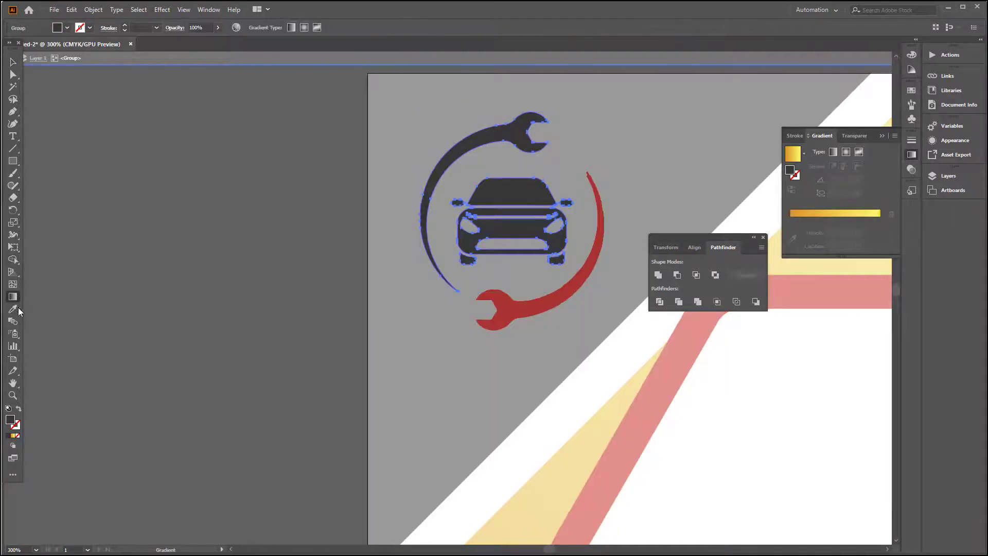
left_click(549, 433)
double_click(108, 166)
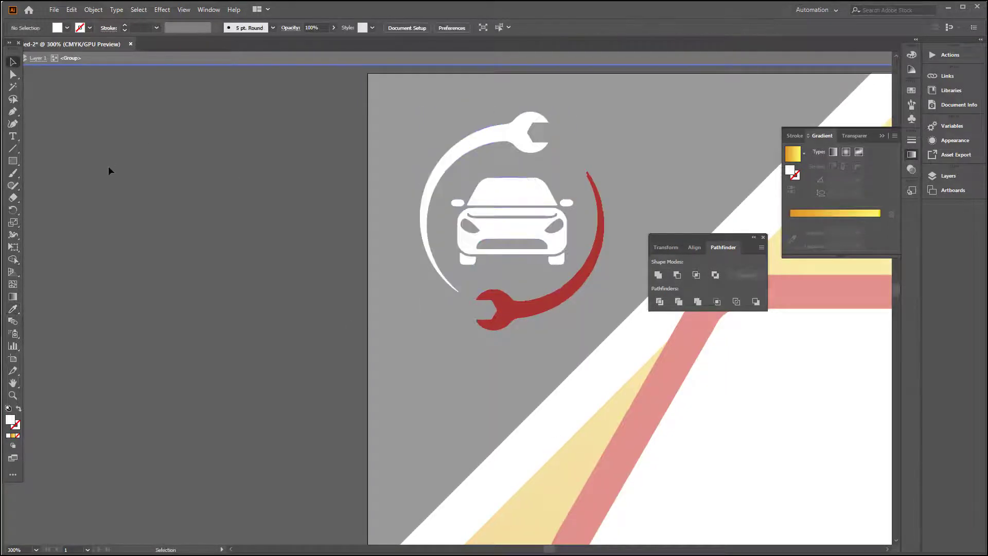
Step: Enlarge the logo in the upper-left corner to about 34 by 41 mm
scroll(258, 236, "down", 2)
scroll(260, 237, "right", 2)
left_click(368, 244)
left_click_drag(400, 284, 407, 289)
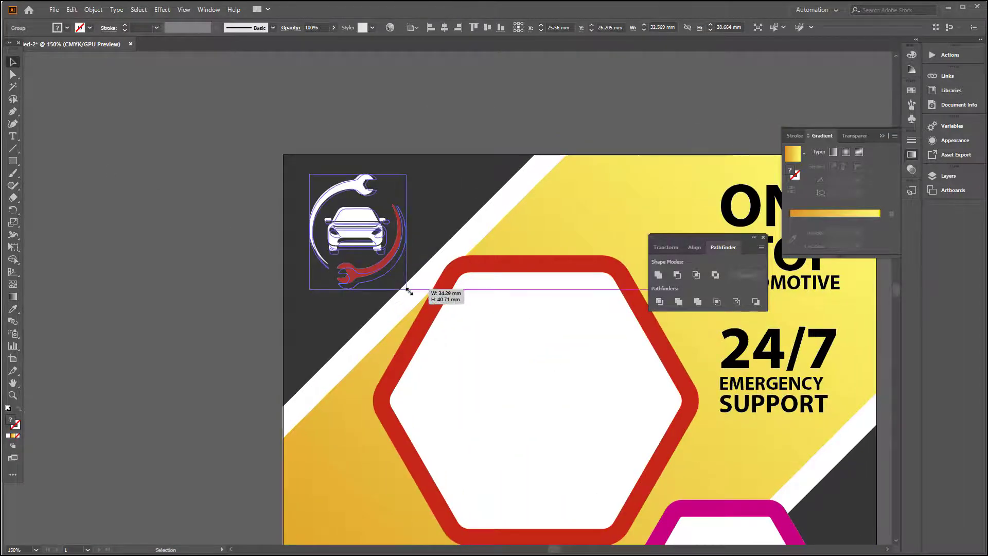
left_click(221, 172)
Step: Place the photo 091021-F-9059M-046.jpg on the large red-framed hexagon
left_click(54, 9)
left_click(74, 176)
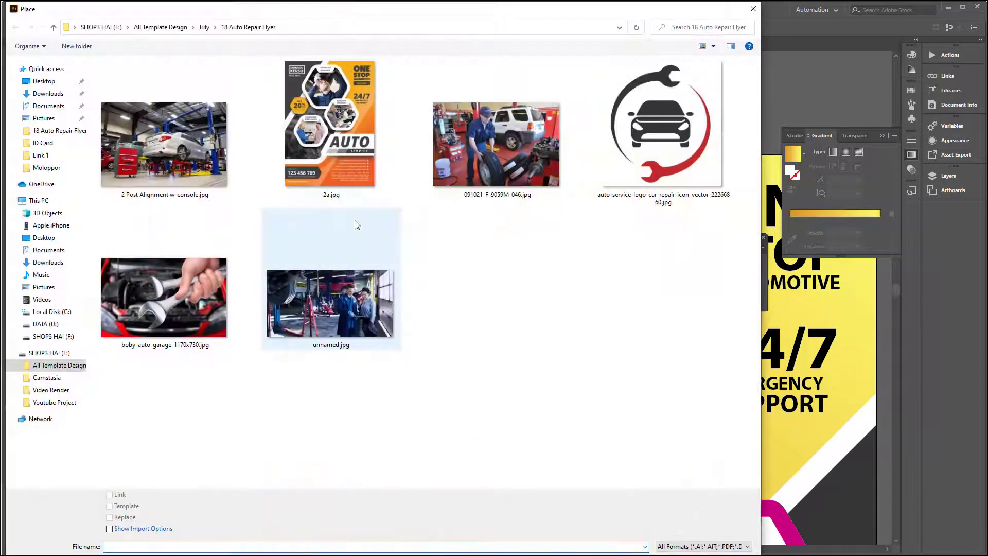
left_click(512, 171)
key("Return")
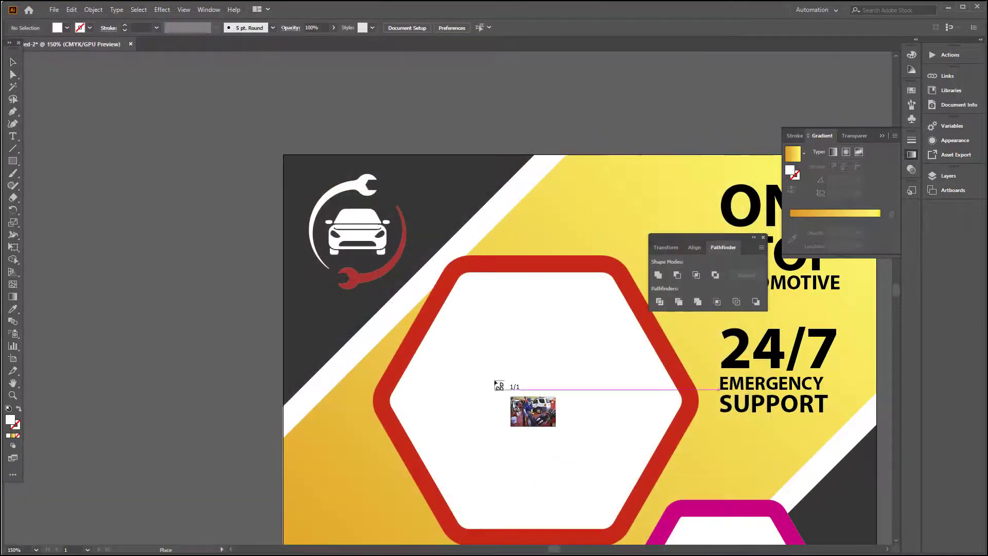
left_click(493, 379)
Step: Position the mechanic photo behind the red frame's white hexagon and clip it to that hexagon with a clipping mask
left_click_drag(507, 346, 301, 196)
left_click_drag(290, 232, 531, 396)
key("ctrl+shift+[")
left_click(328, 202, "shift")
right_click(357, 181)
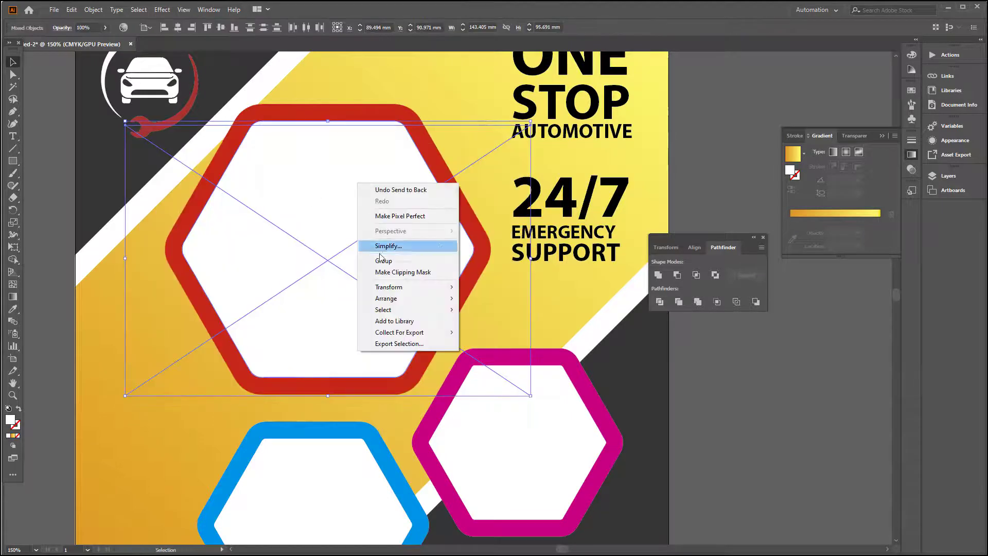
left_click(393, 272)
Step: Enlarge the mechanic photo inside its hexagonal mask to about 155 by 103 mm
double_click(335, 233)
left_click(335, 233)
left_click_drag(530, 125, 563, 104)
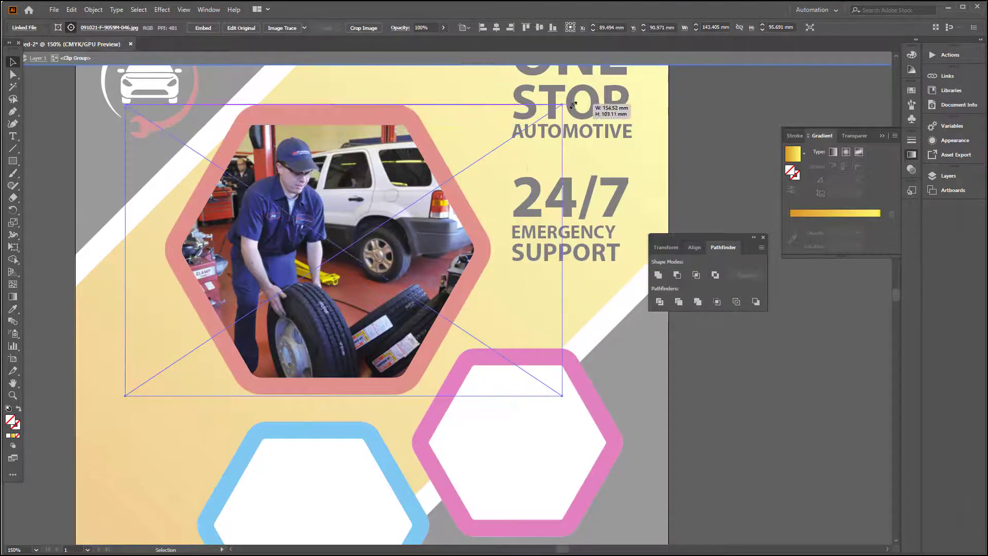
double_click(718, 495)
Step: Place the photo boby-auto-garage-1170x730.jpg over the magenta-framed hexagon
key("ctrl+minus")
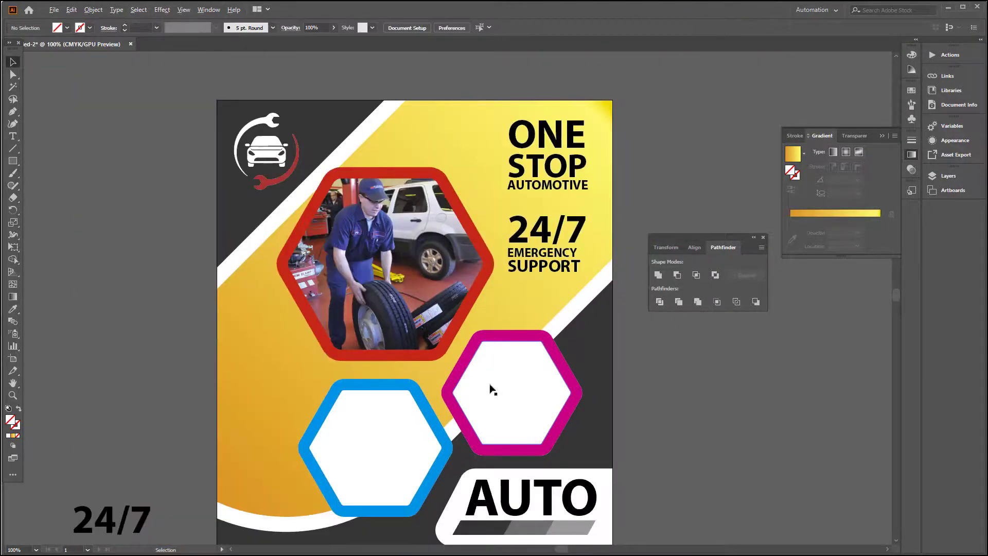
left_click(54, 10)
left_click(64, 176)
left_click(173, 320)
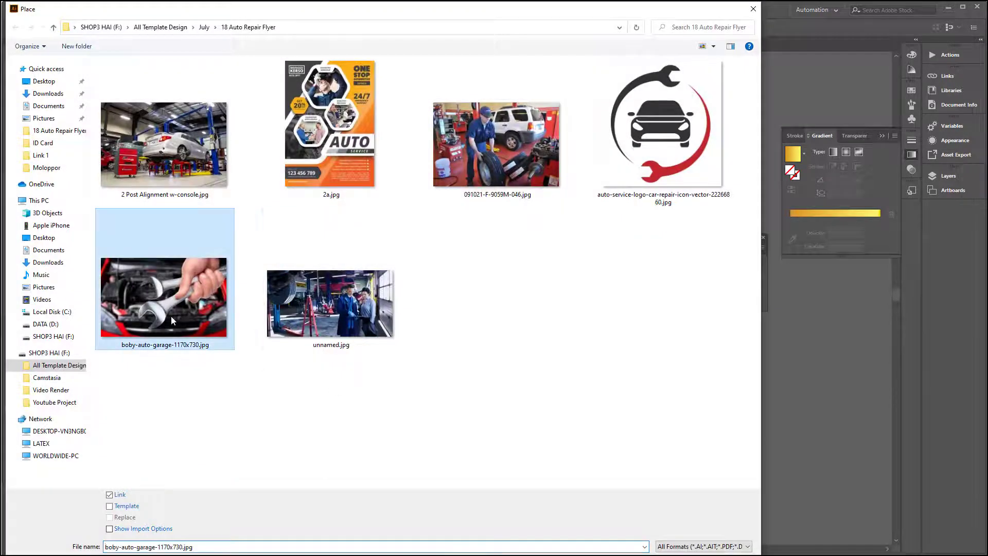
left_click(619, 545)
key("Return")
left_click(445, 363)
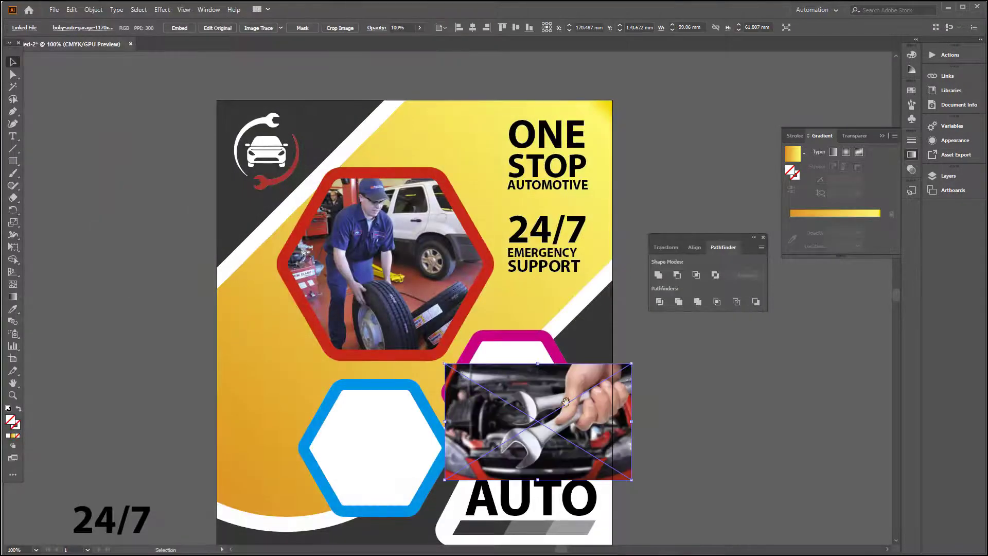
Step: Bring the magenta frame's white hexagon in front of the wrench photo and clip the photo to it with a clipping mask
left_click_drag(566, 401, 519, 373)
left_click_drag(523, 389, 495, 395)
left_click(467, 334)
key("ctrl+shift+bracketright")
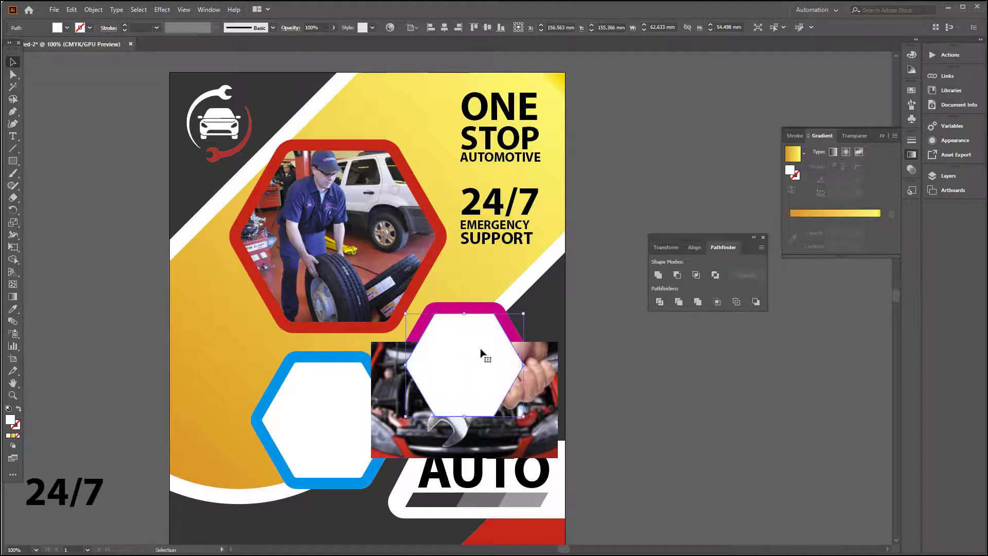
left_click(545, 361, "shift")
right_click(488, 350)
left_click(511, 441)
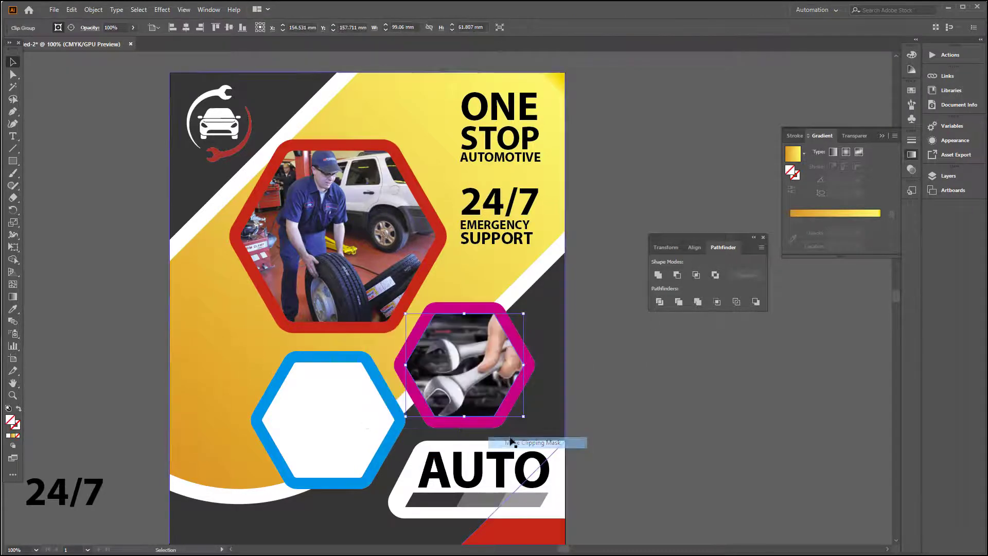
Step: Scale the wrench photo inside its hexagonal mask down to about 92 by 57 mm
left_click(592, 396)
scroll(477, 366, "up", 1)
double_click(478, 368)
left_click_drag(593, 460, 570, 455)
left_click_drag(315, 290, 329, 278)
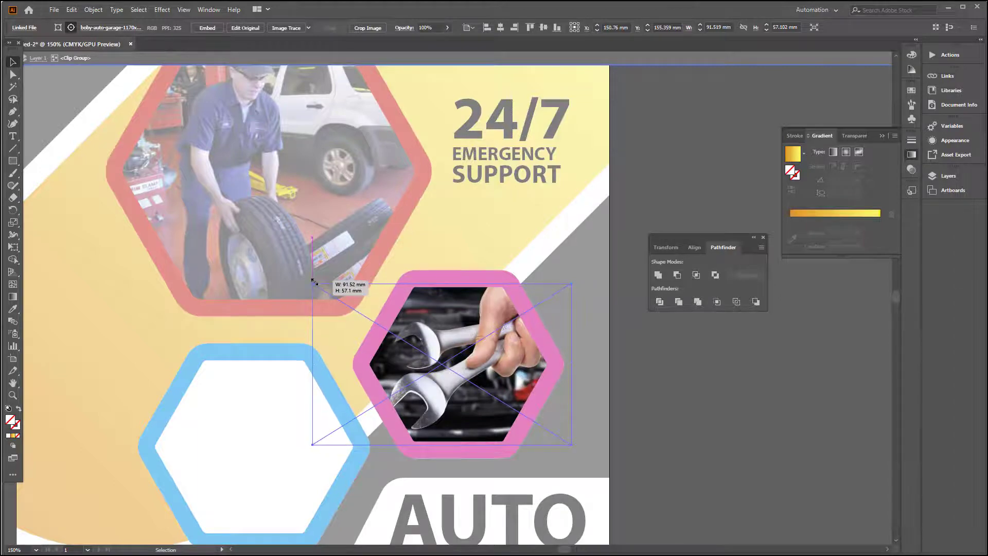
Step: Place the photo unnamed.jpg over the blue-framed hexagon
double_click(696, 416)
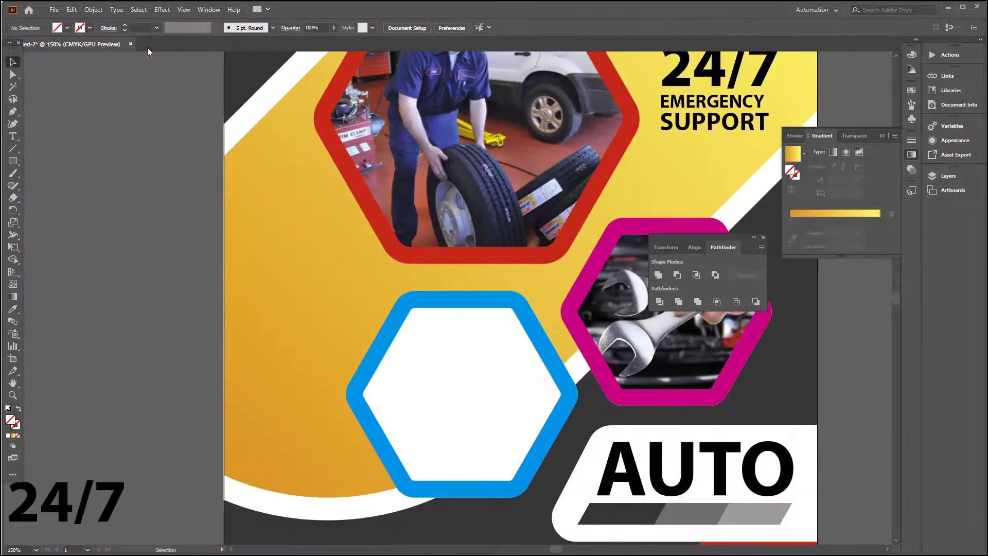
left_click(54, 9)
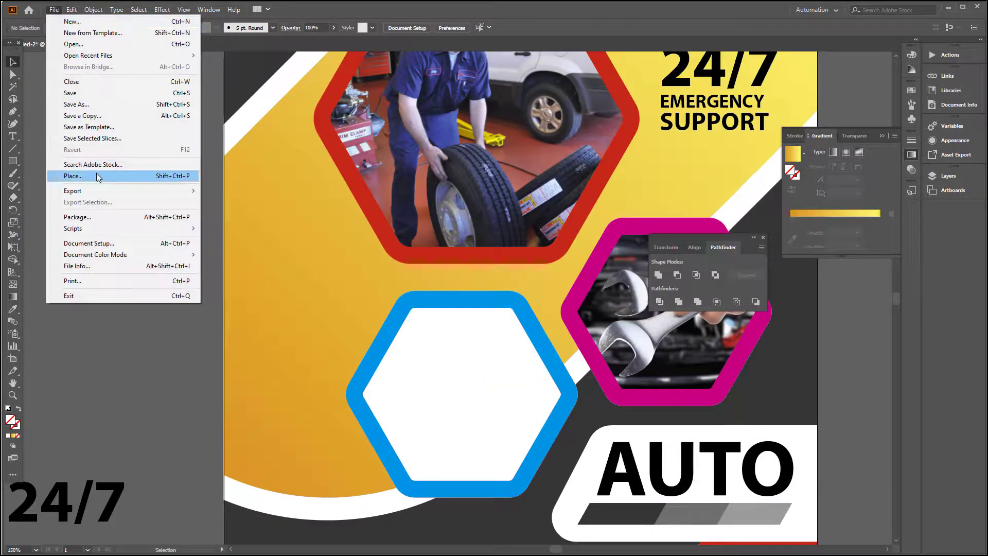
left_click(124, 173)
left_click(349, 323)
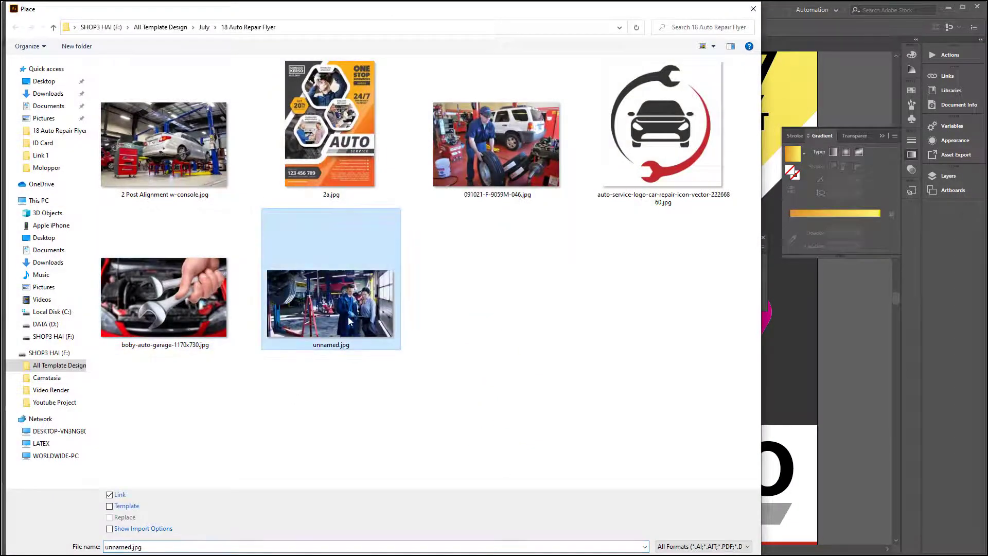
double_click(348, 316)
left_click(381, 315)
left_click_drag(494, 397, 421, 308)
left_click_drag(425, 308, 307, 252)
Step: Clip the garage photo to the blue frame's white hexagon with a clipping mask
key("ctrl+shift+bracketleft")
right_click(387, 337)
left_click(398, 379)
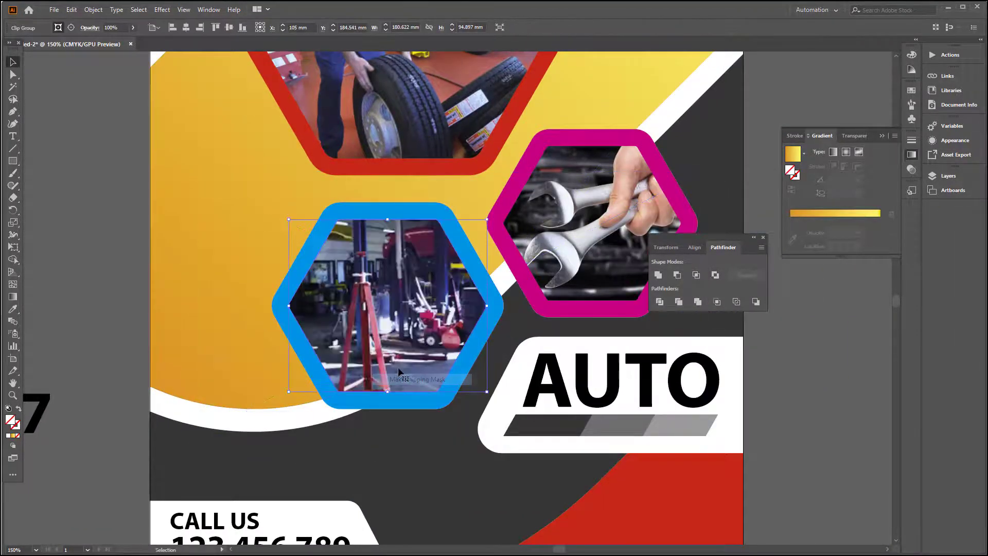
Step: Scale the garage photo inside its hexagonal mask down to about 117 by 61 mm, framing the mechanic and the woman
double_click(397, 367)
left_click_drag(701, 441, 611, 431)
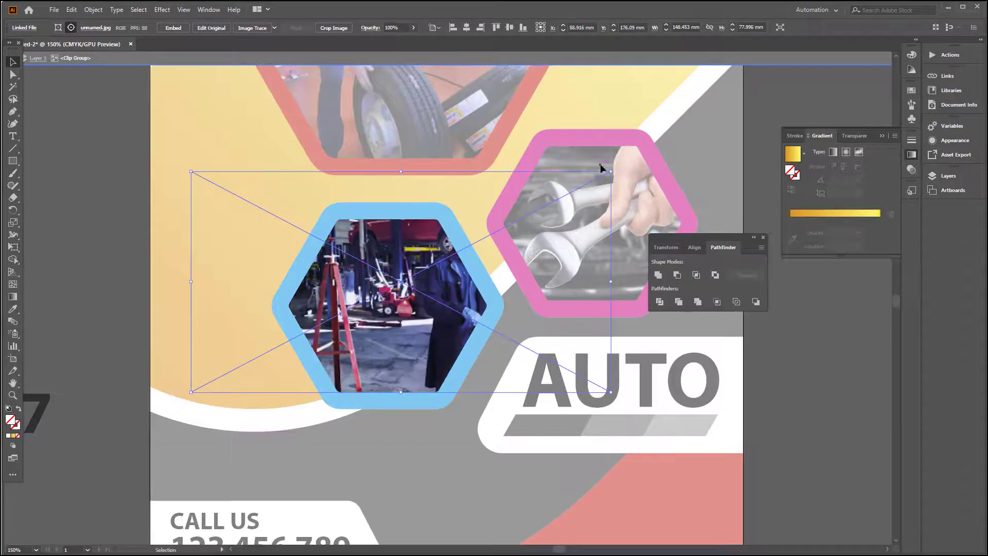
left_click_drag(611, 171, 523, 219)
left_click_drag(435, 294, 401, 294)
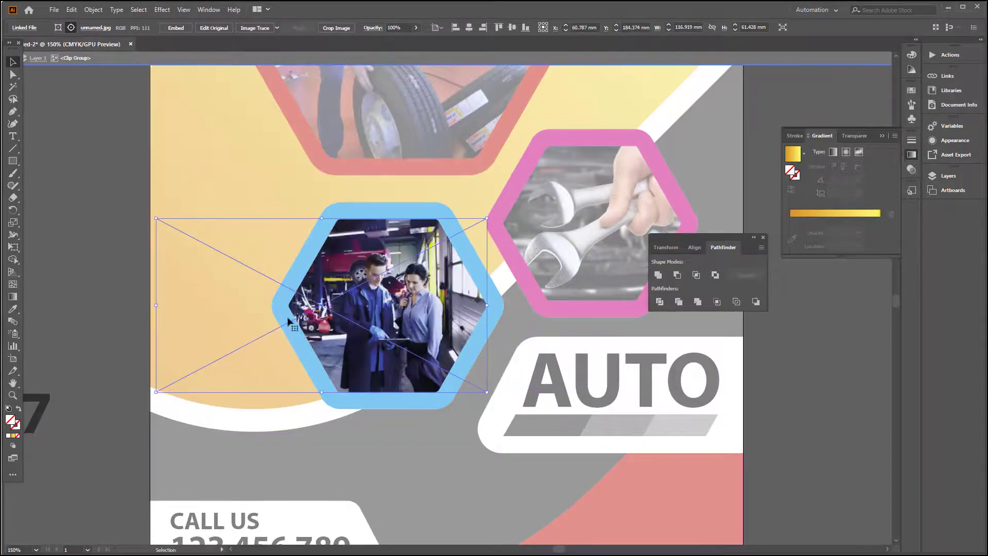
double_click(289, 260)
Step: Fill the red, blue and magenta hexagonal frames with white
left_click_drag(377, 208, 389, 312)
left_click(390, 313)
left_click(399, 275, "shift")
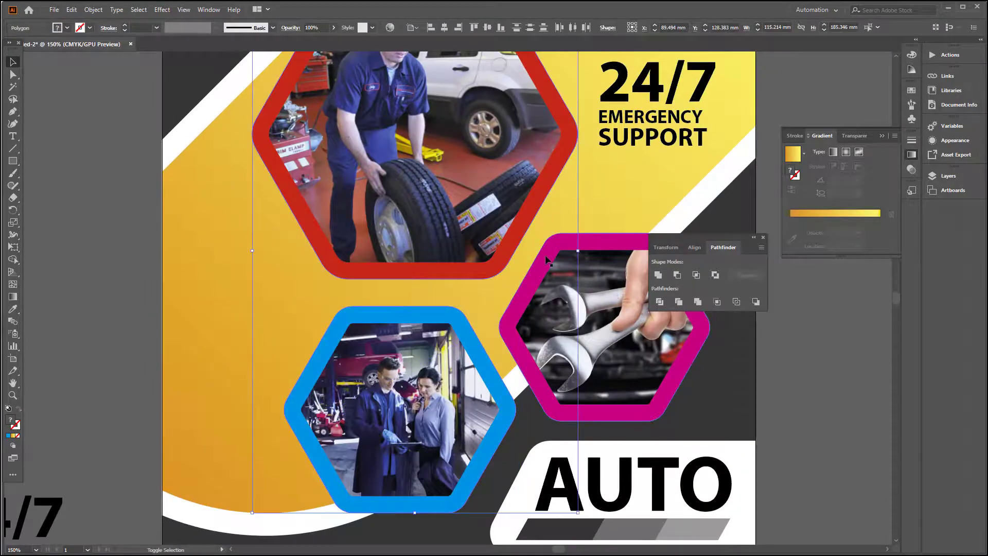
left_click(67, 28)
left_click(26, 44)
left_click(36, 138)
Step: Group the three white hexagonal frames
scroll(147, 208, "down", 2)
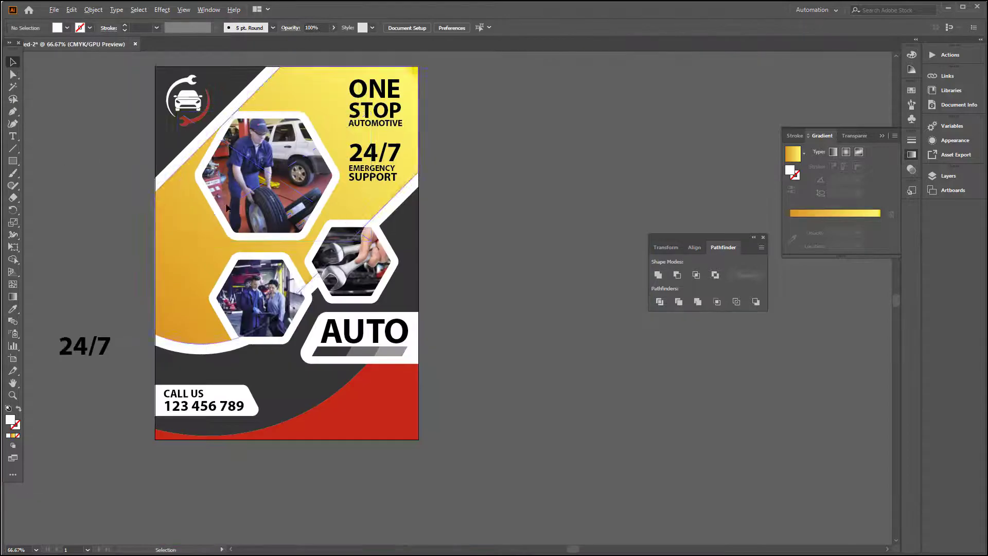
left_click_drag(231, 242, 255, 290)
scroll(384, 316, "up", 2)
left_click(371, 298)
left_click(247, 182, "shift")
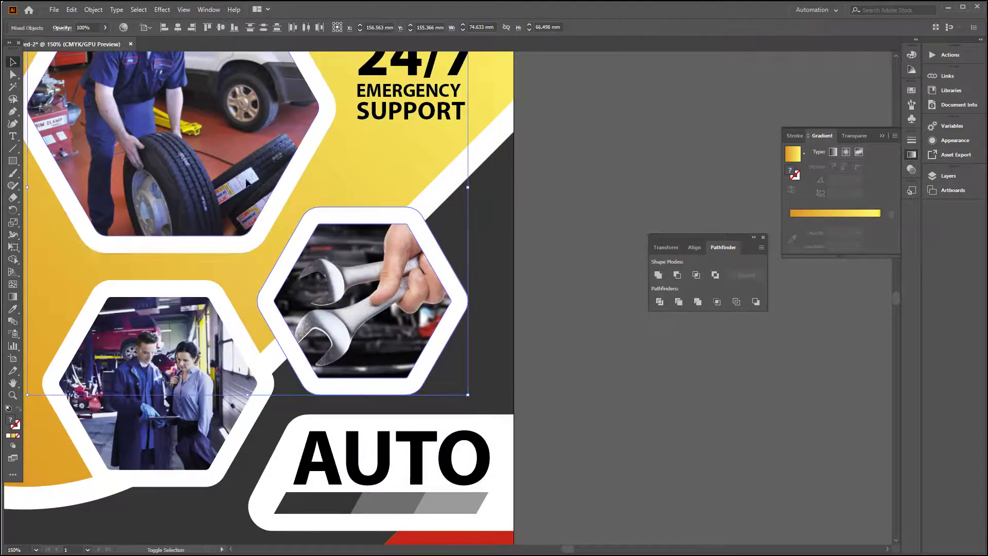
left_click(229, 292, "shift")
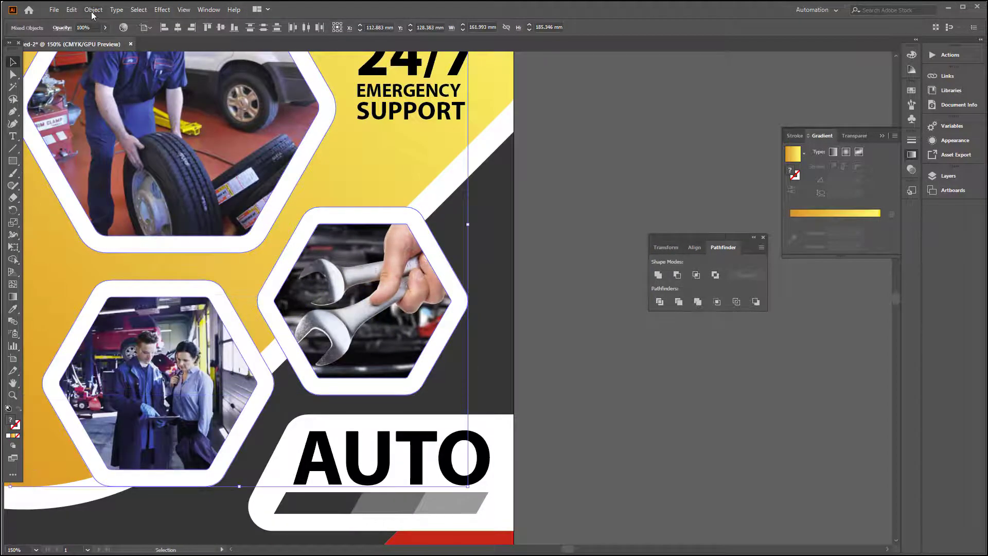
left_click(93, 12)
left_click(111, 61)
Step: Apply a Drop Shadow to the grouped frames: Multiply, 75% opacity, 2.47 mm X and Y offsets, 1.76 mm blur
left_click(610, 316)
scroll(609, 316, "down", 1)
left_click_drag(530, 354, 619, 422)
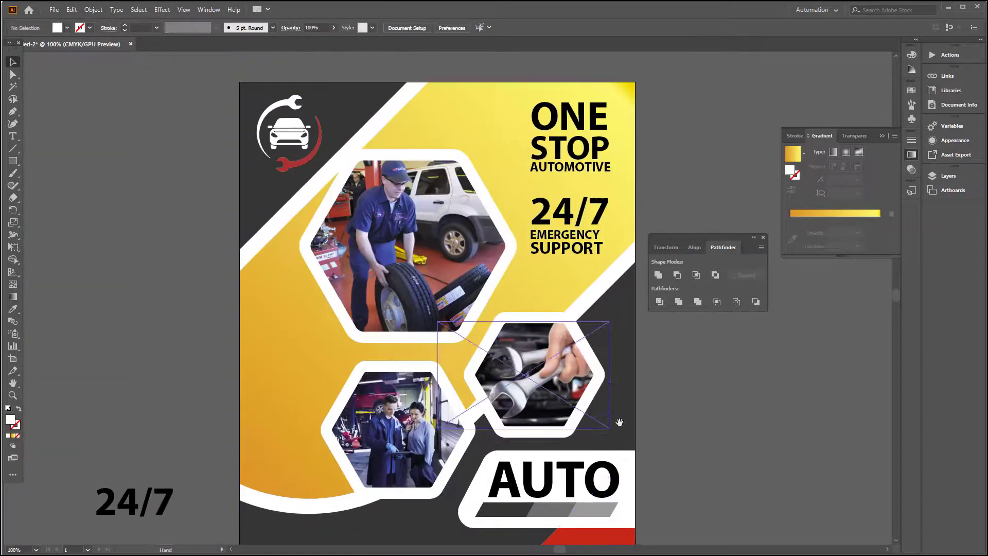
left_click(587, 398)
left_click(161, 9)
mouse_move(216, 129)
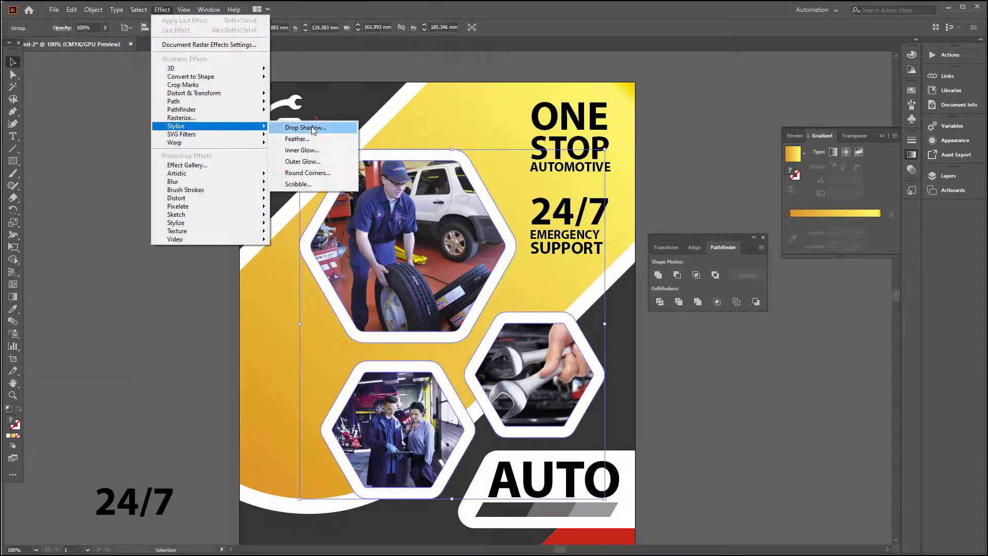
left_click(293, 129)
left_click(658, 344)
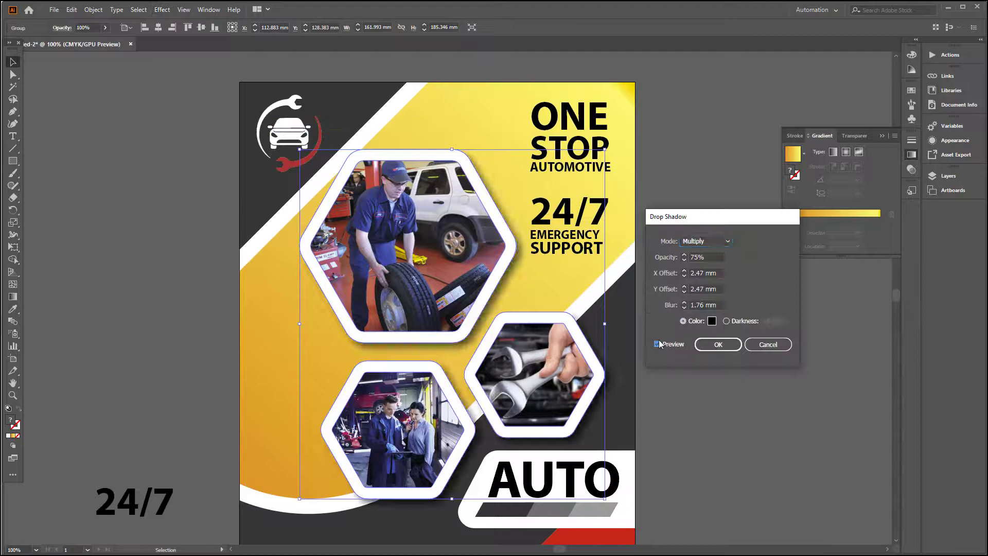
left_click(718, 344)
left_click(673, 362)
Step: Delete the leftover 24/7 text beside the artboard
scroll(463, 308, "down", 3)
scroll(463, 309, "left", 2)
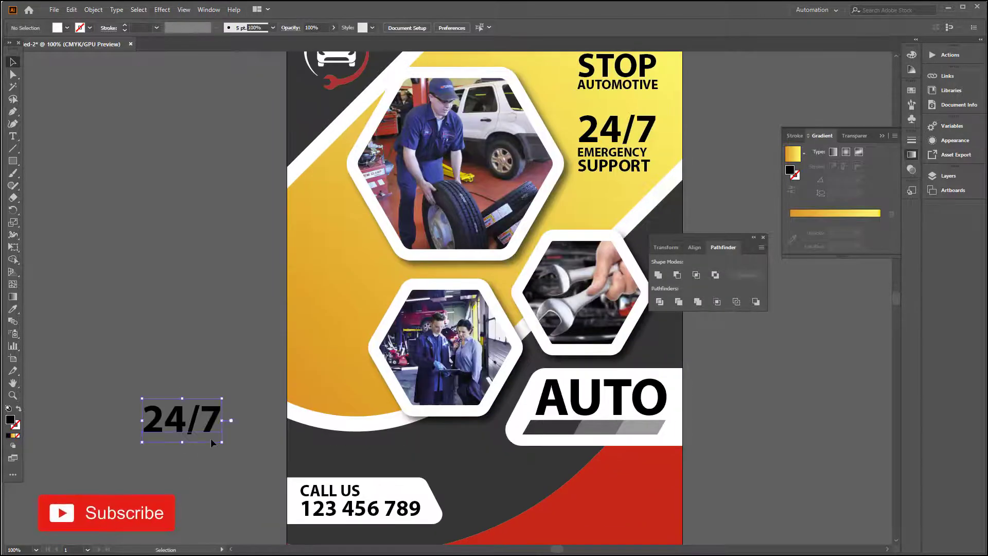
key("Delete")
Step: Draw a hexagon about 54 by 47 mm beside the artboard and round its corners to about 6.6 mm
scroll(260, 260, "up", 2)
scroll(261, 260, "left", 2)
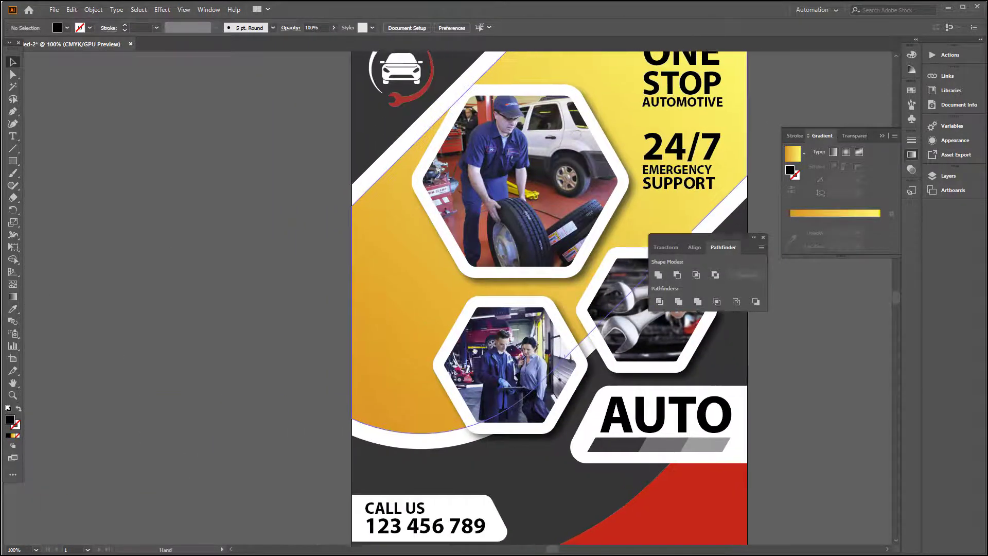
right_click(15, 164)
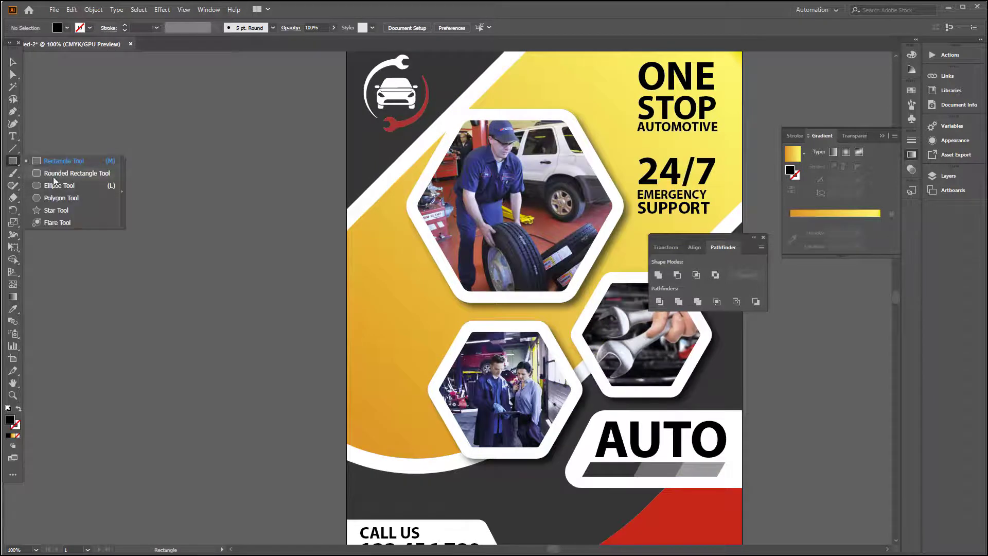
left_click(61, 198)
left_click_drag(187, 254, 230, 293)
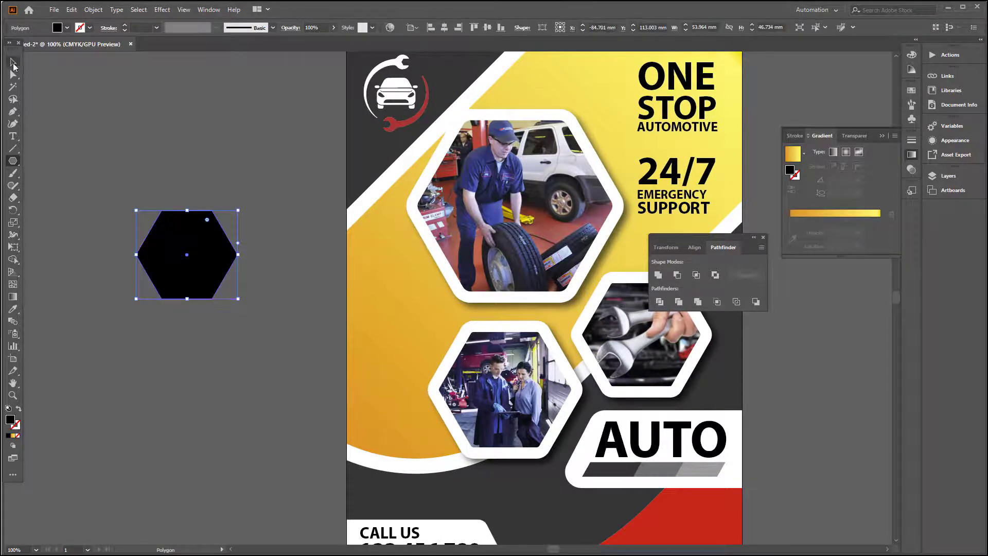
left_click(13, 74)
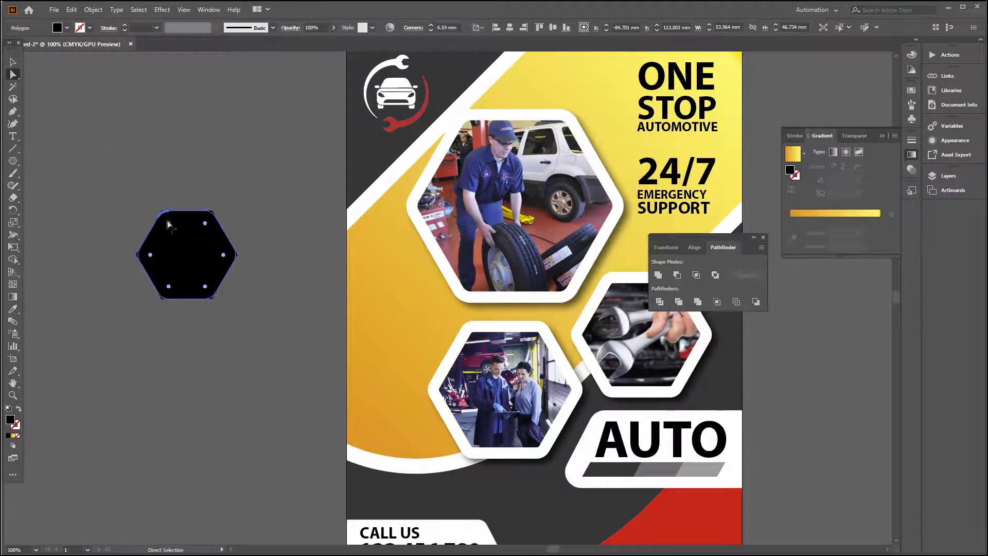
left_click(13, 62)
Step: Move the rounded hexagon onto the flyer's yellow area, beside the gap between the mechanic and garage photo hexagons
left_click(103, 170)
left_click_drag(355, 277, 397, 314)
left_click_drag(409, 372, 431, 354)
key("ctrl+equal")
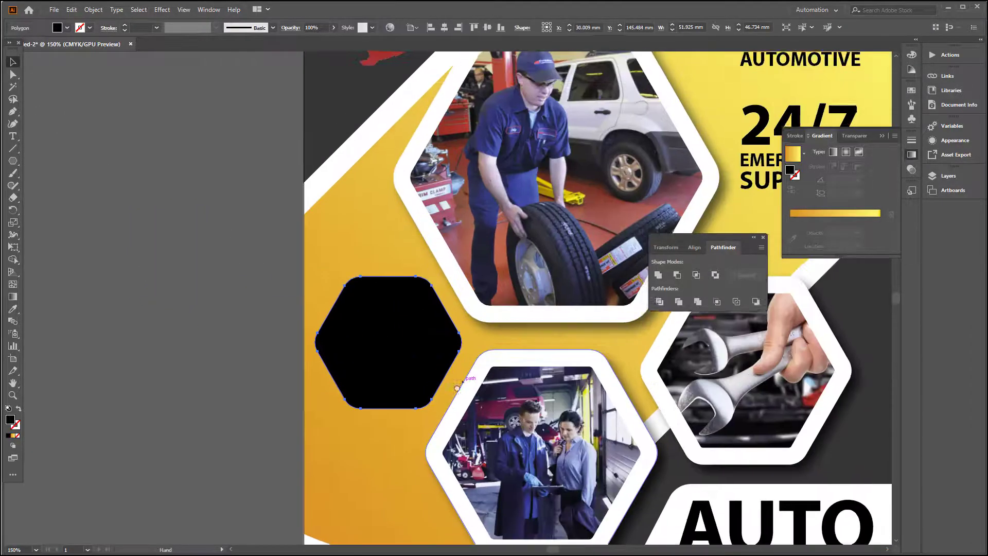
Step: Fill the rounded hexagon with dark orange and scale it down slightly about its center
left_click(67, 27)
left_click(101, 45)
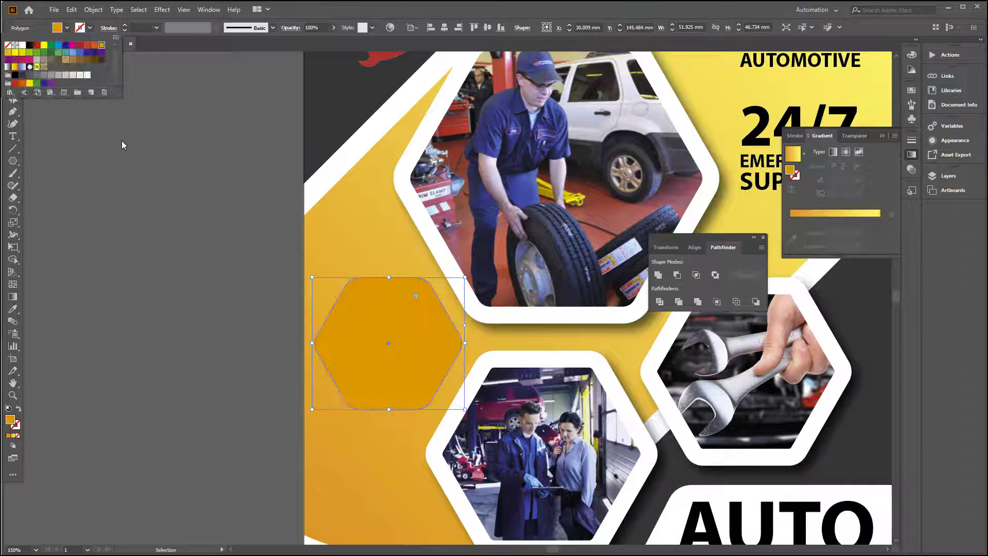
left_click(92, 55)
key("ctrl+equal")
key("ctrl+equal")
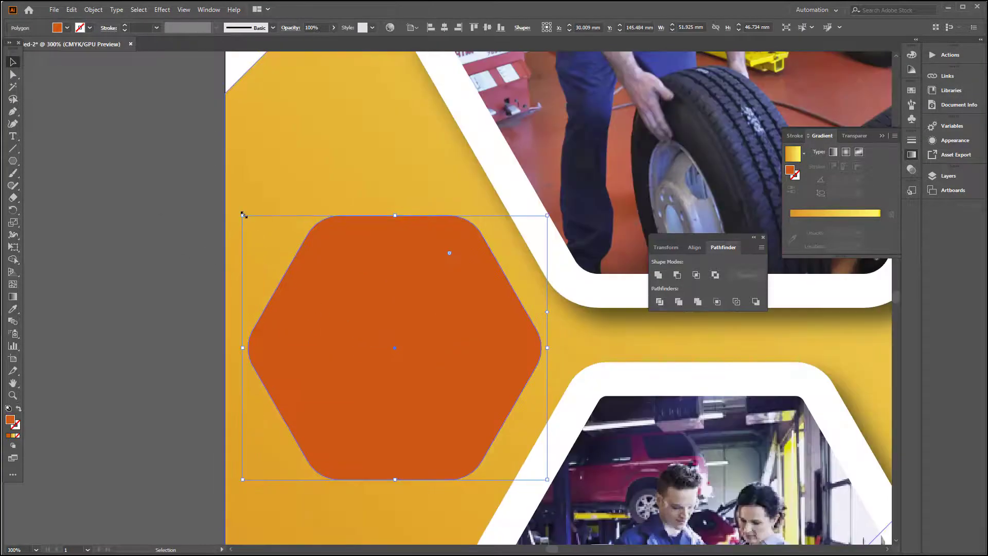
left_click_drag(243, 214, 260, 227)
left_click(81, 266)
Step: Copy the 24/7 EMERGENCY SUPPORT text block to the empty area beside the artboard and ungroup the copy
key("ctrl+minus")
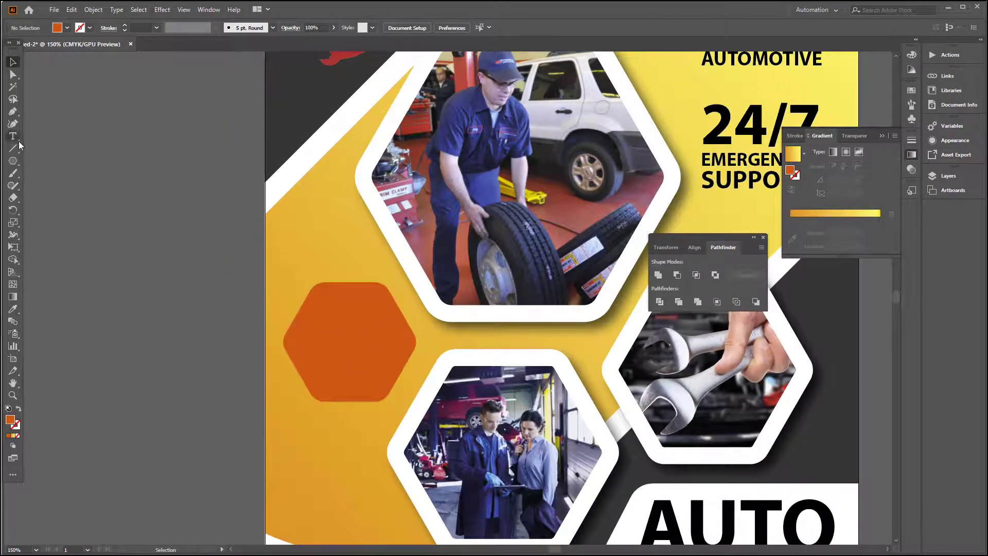
left_click(771, 166)
left_click_drag(771, 166, 276, 354)
right_click(287, 349)
left_click(309, 433)
Step: Replace the copied 24/7 text with GET
double_click(279, 319)
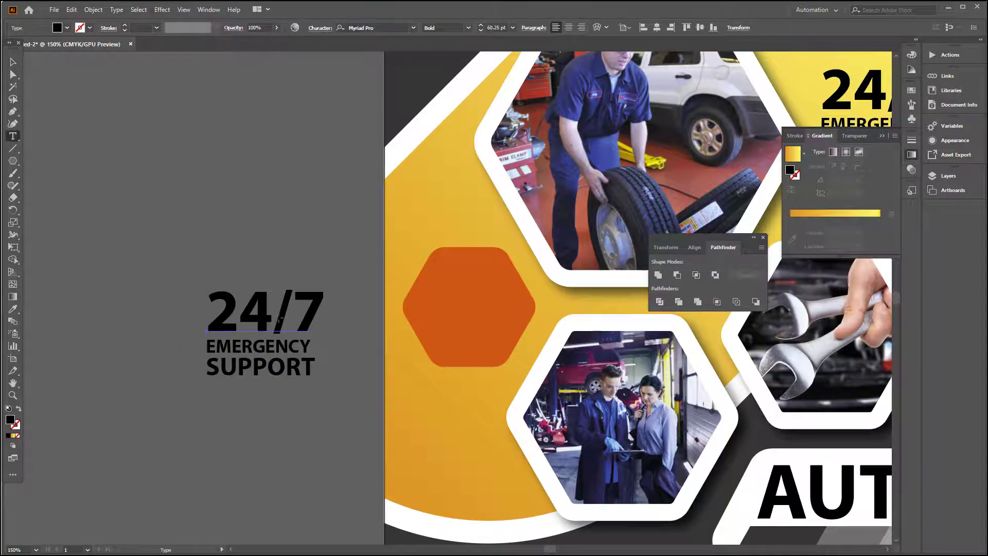
key("ctrl+a")
type("gE")
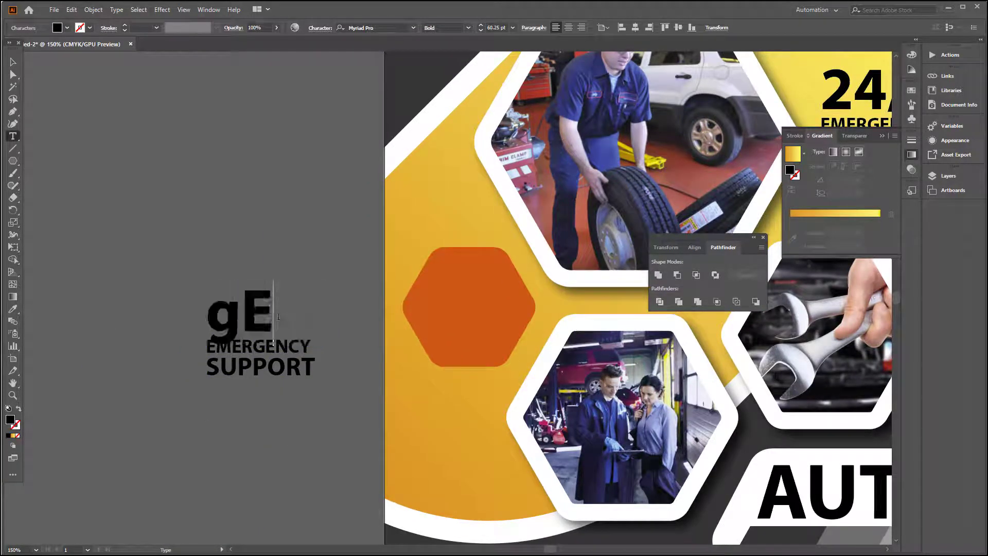
key("BackSpace")
key("BackSpace")
type("GET")
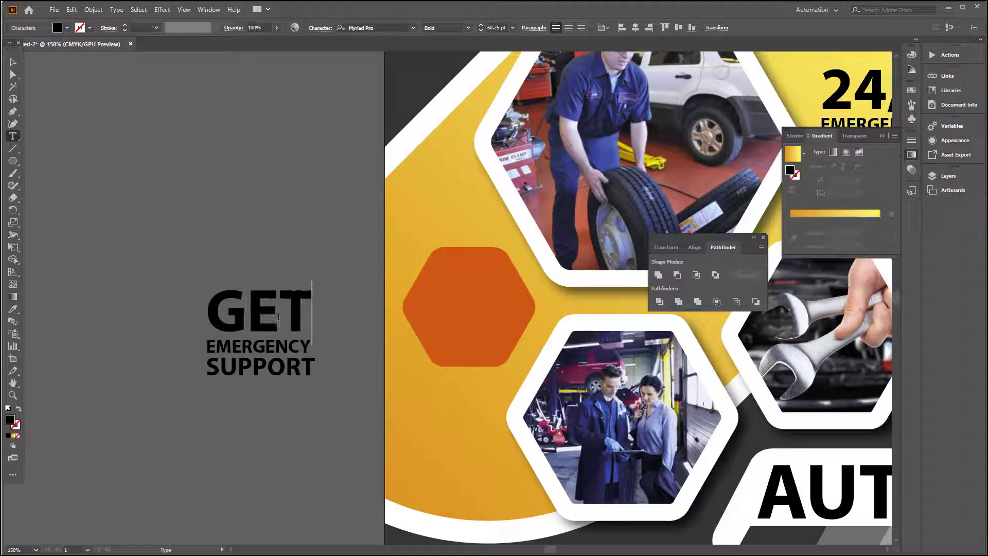
left_click(12, 62)
Step: Move the copied EMERGENCY SUPPORT text lower to leave room beneath GET
left_click(270, 348)
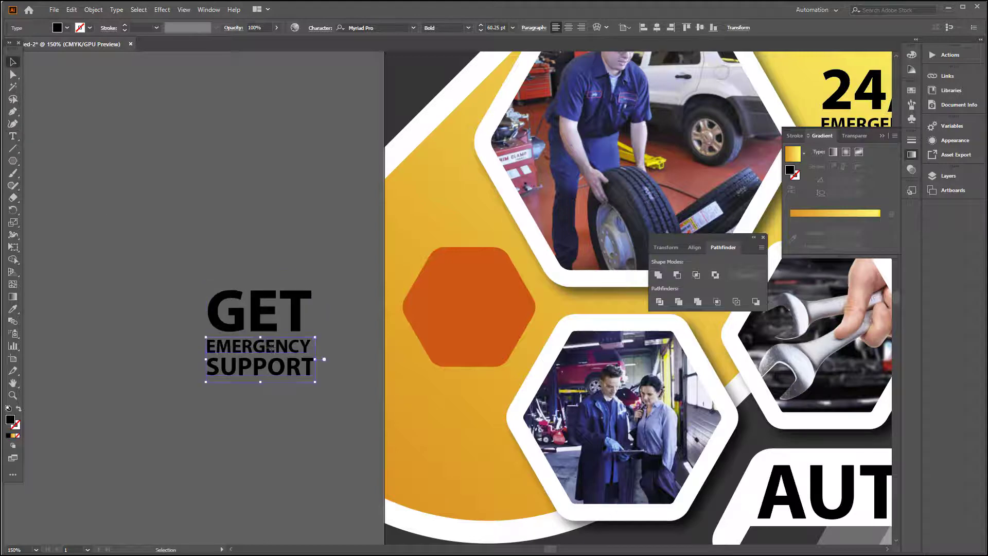
right_click(271, 346)
left_click_drag(265, 360, 268, 469)
Step: Duplicate the GET text directly below itself and change the copy to 20
left_click_drag(269, 337, 267, 382)
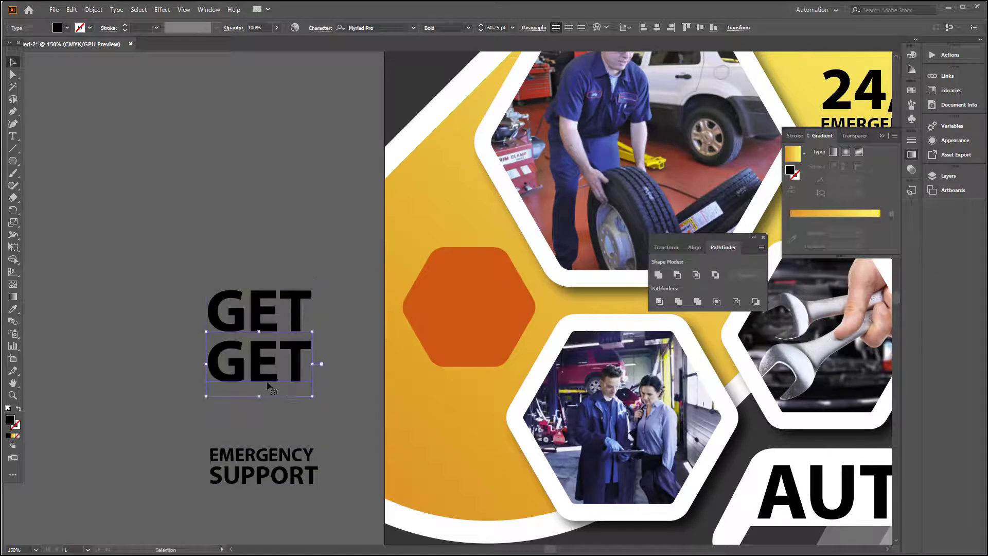
double_click(263, 356)
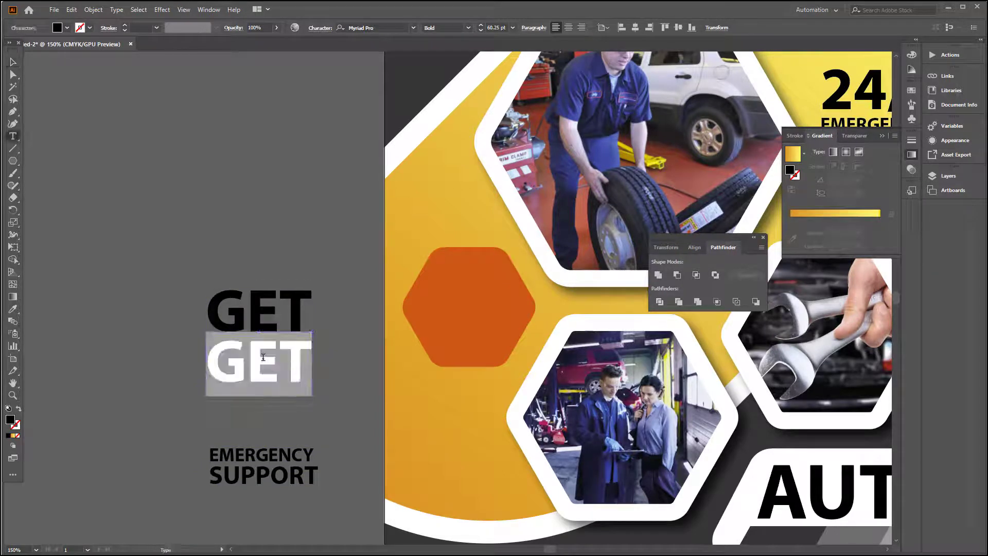
type("20")
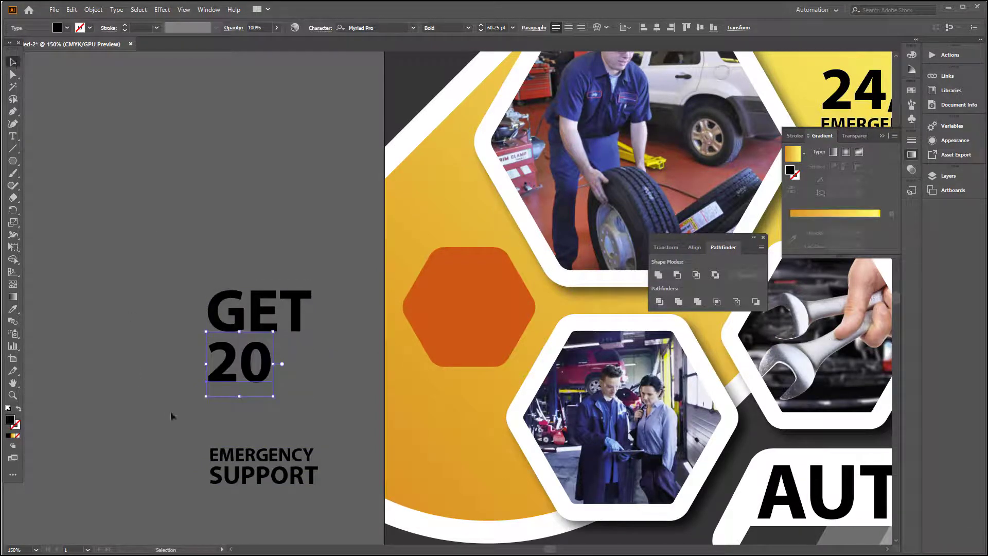
Step: Replace the copied EMERGENCY SUPPORT text with a % sign
triple_click(249, 460)
type("%")
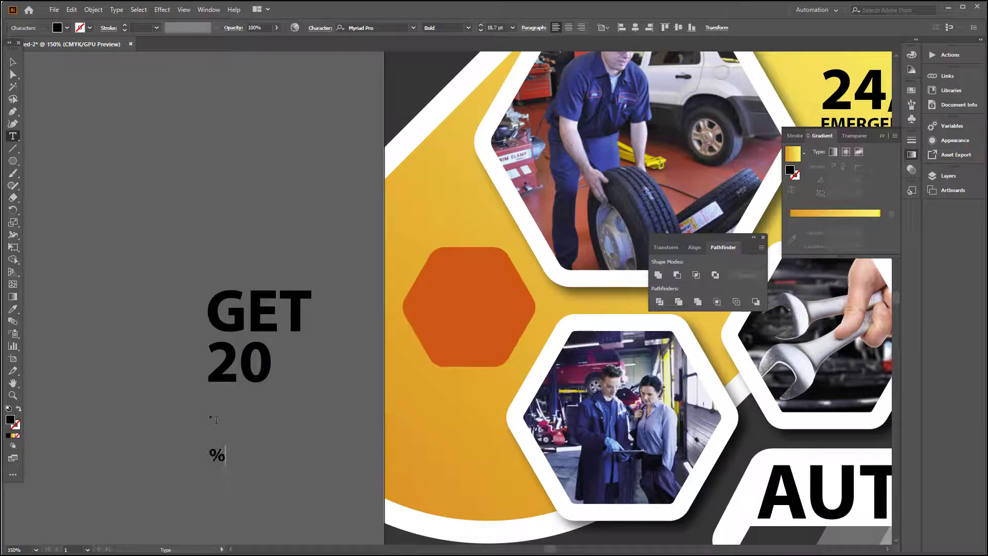
left_click(16, 62)
left_click(375, 470)
Step: Duplicate the % sign just below itself and change the copy to OFF
left_click_drag(375, 470, 440, 389)
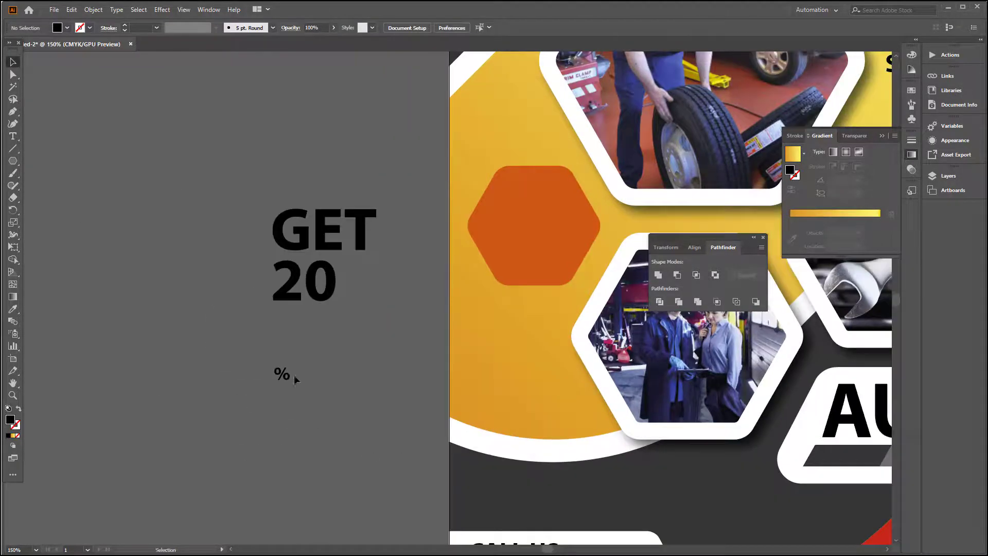
left_click_drag(290, 401, 289, 405)
double_click(278, 396)
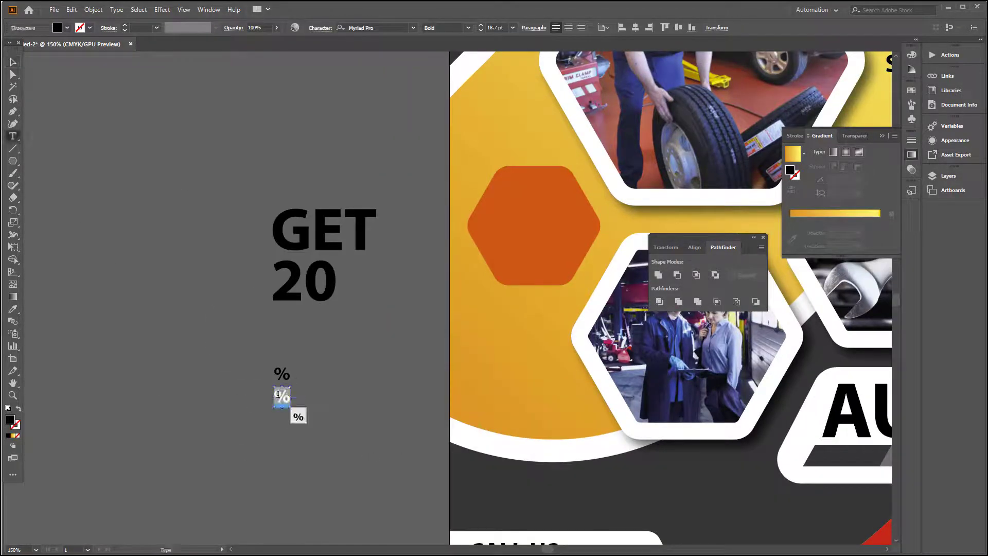
scroll(240, 429, "up", 3)
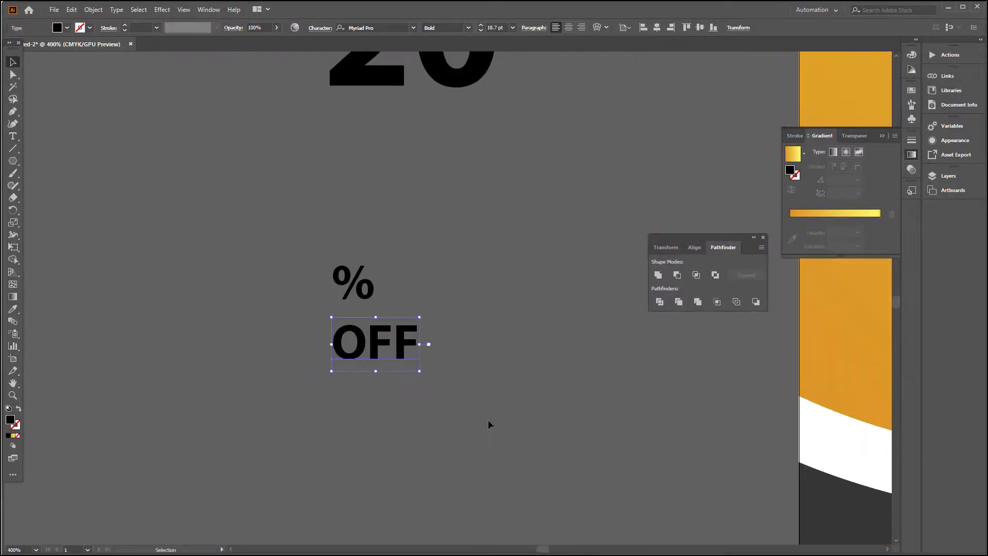
Step: Scale OFF down to match the % sign's width and arrange the two stacked beside the 20, beneath GET
left_click_drag(387, 367, 375, 363)
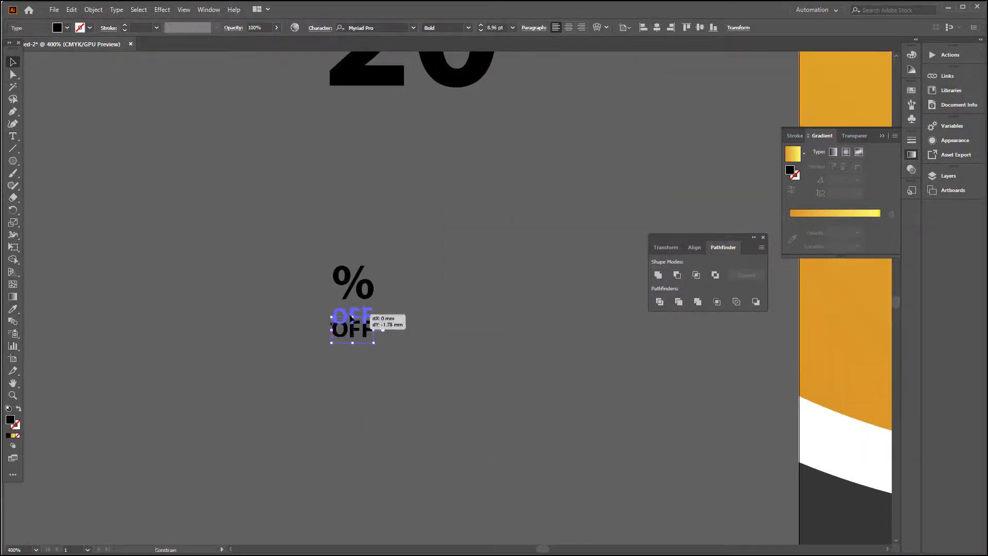
left_click_drag(355, 307, 520, 132)
left_click_drag(551, 192, 395, 367)
left_click_drag(461, 392, 144, 246)
left_click(201, 205, "shift")
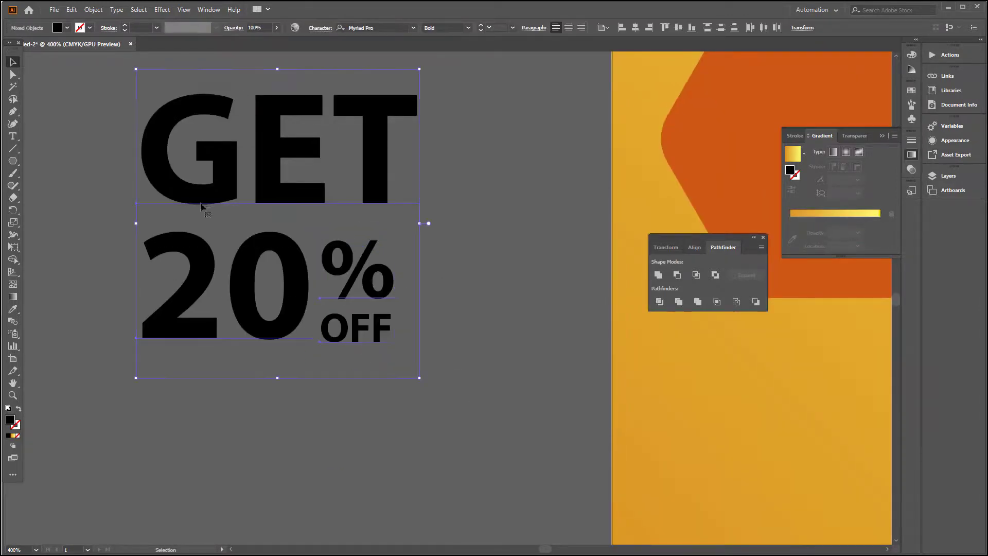
Step: Move the GET 20% OFF text onto the orange hexagon, bring it to the front and scale it down to fit inside
scroll(377, 338, "down", 2)
left_click_drag(372, 270, 238, 320)
left_click_drag(523, 265, 527, 266)
scroll(539, 293, "up", 2)
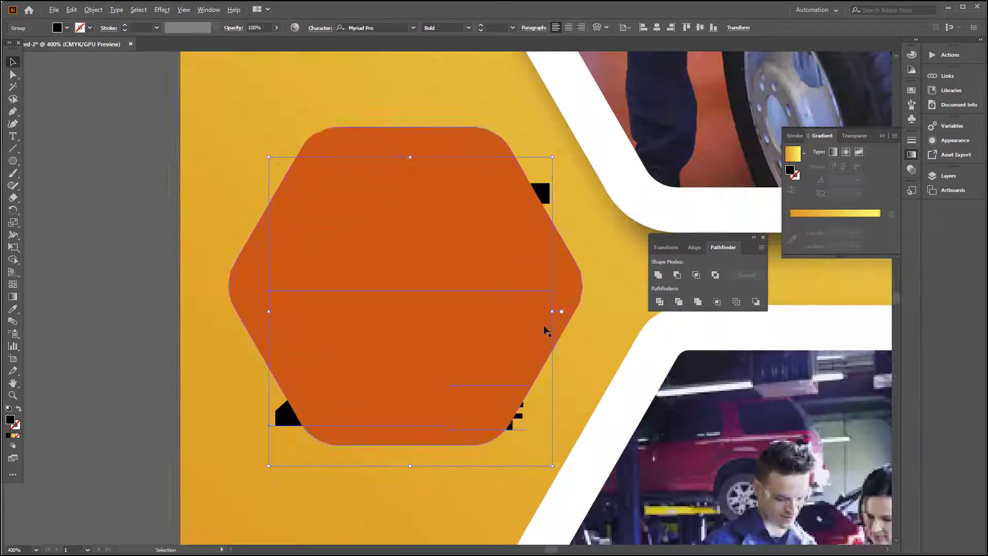
key("ctrl+shift+]")
left_click_drag(553, 468, 498, 415)
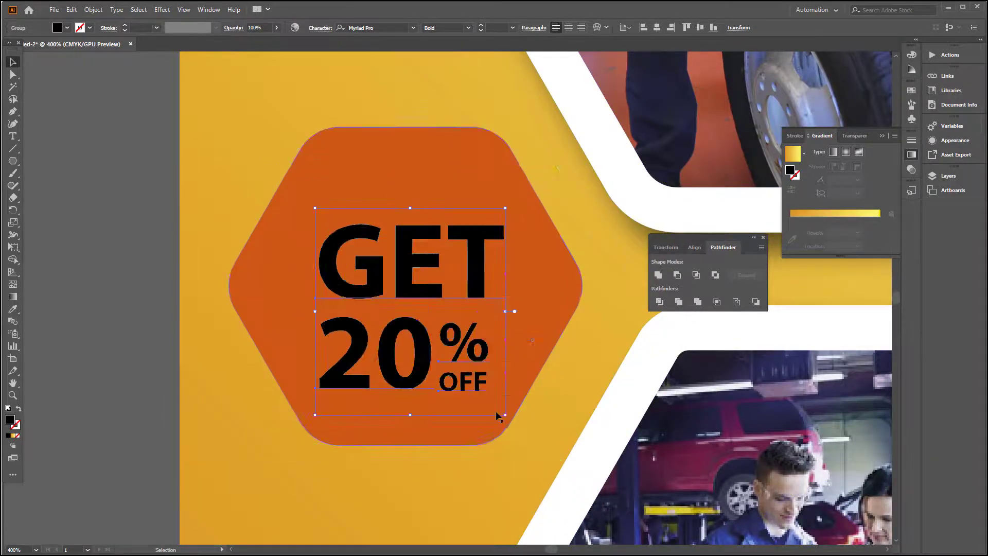
scroll(466, 378, "down", 2)
left_click_drag(446, 347, 446, 340)
Step: Offset the orange badge hexagon's path inward by 3 mm to create a smaller inner hexagon
left_click(426, 280)
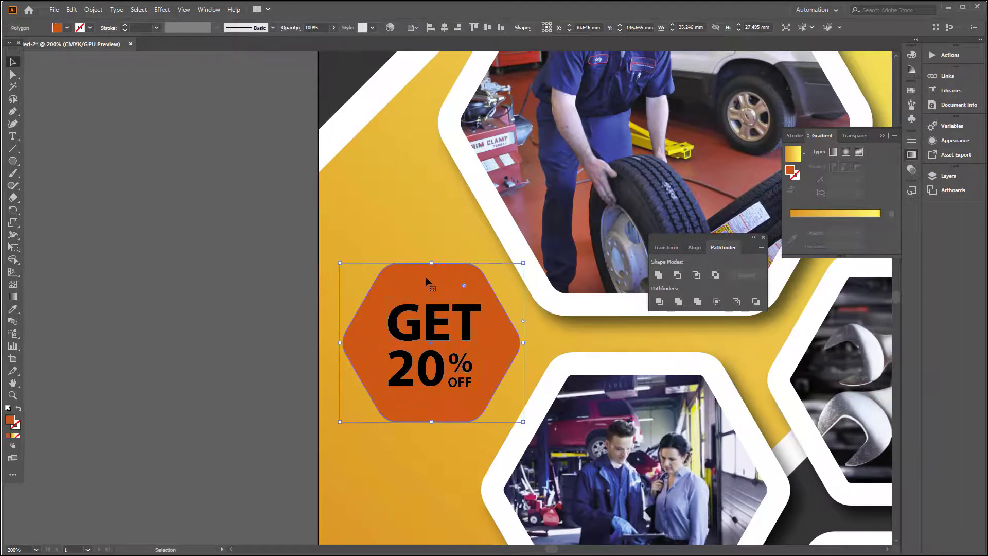
left_click(83, 9)
mouse_move(129, 253)
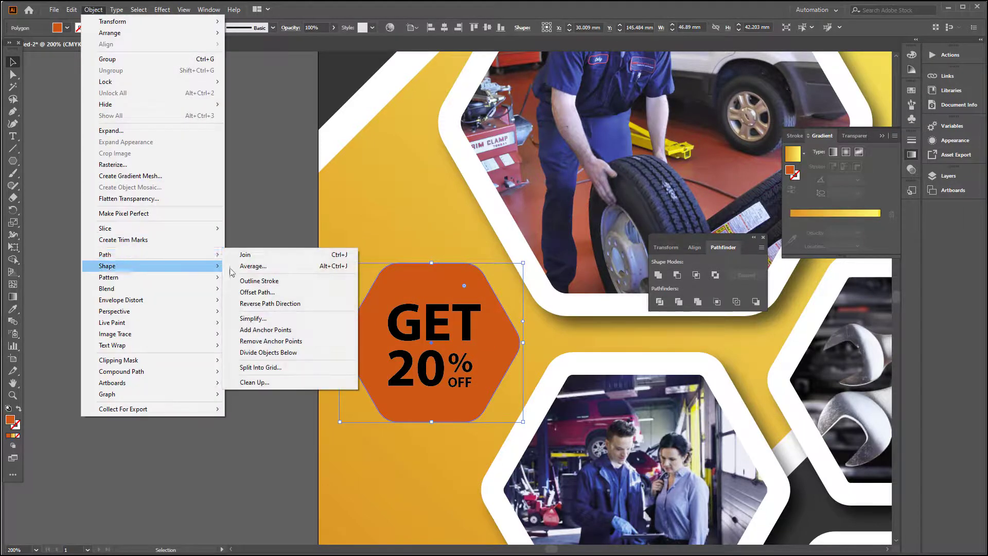
left_click(278, 292)
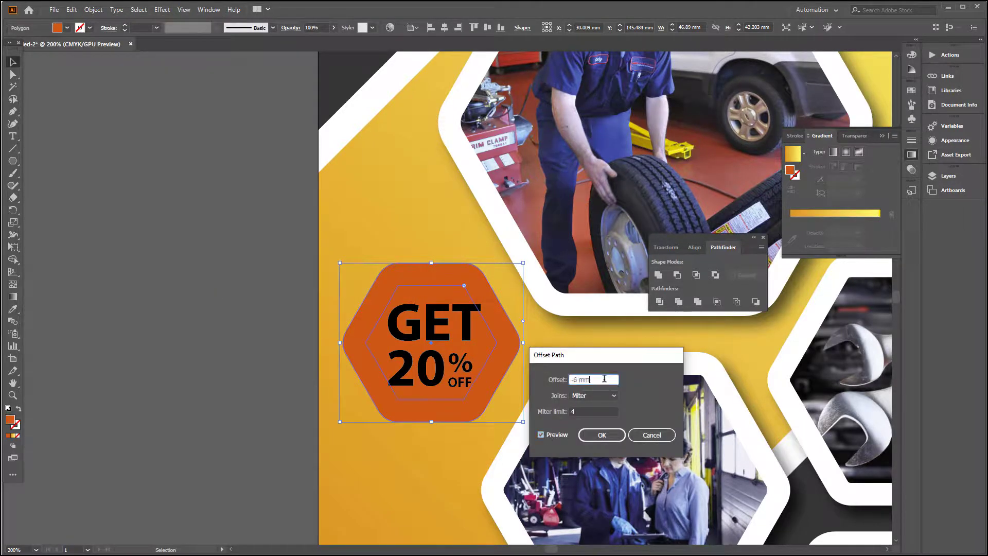
left_click(601, 435)
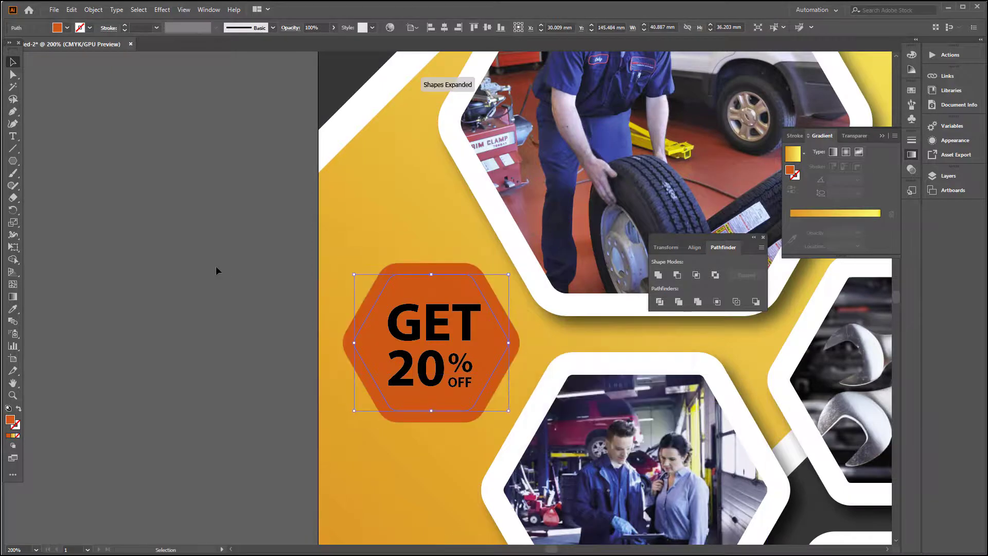
Step: Fill the badge's outer hexagon white so it forms a border around the orange inner one
left_click(216, 271)
left_click(388, 280)
left_click(67, 27)
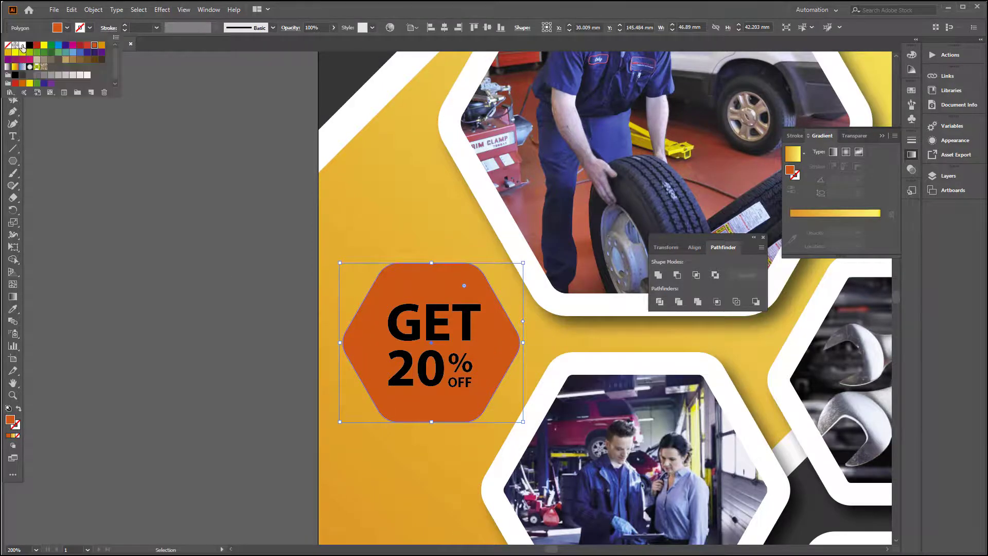
left_click(22, 47)
left_click(145, 307)
Step: Change the GET 20% OFF text's fill to white
left_click(404, 337)
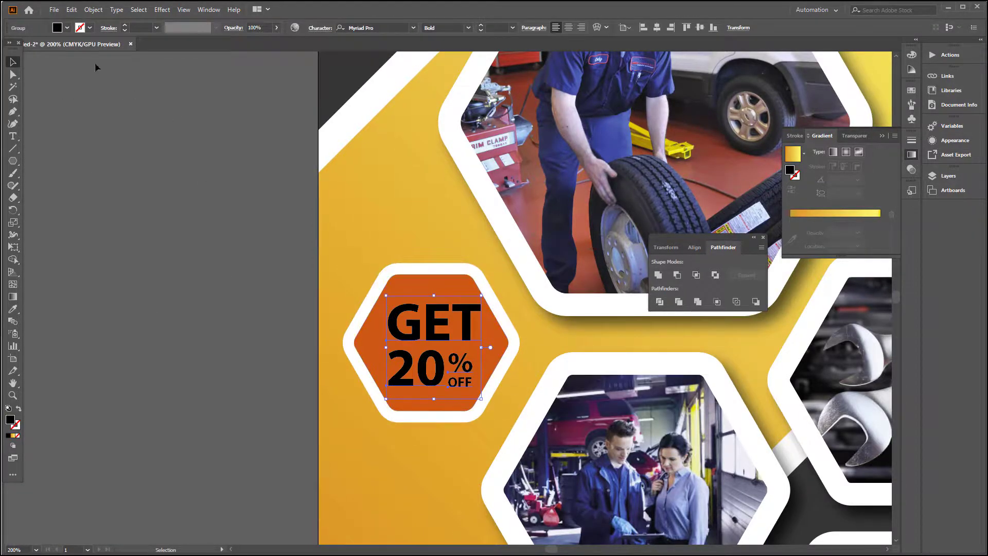
left_click(67, 27)
left_click(22, 46)
left_click(156, 289)
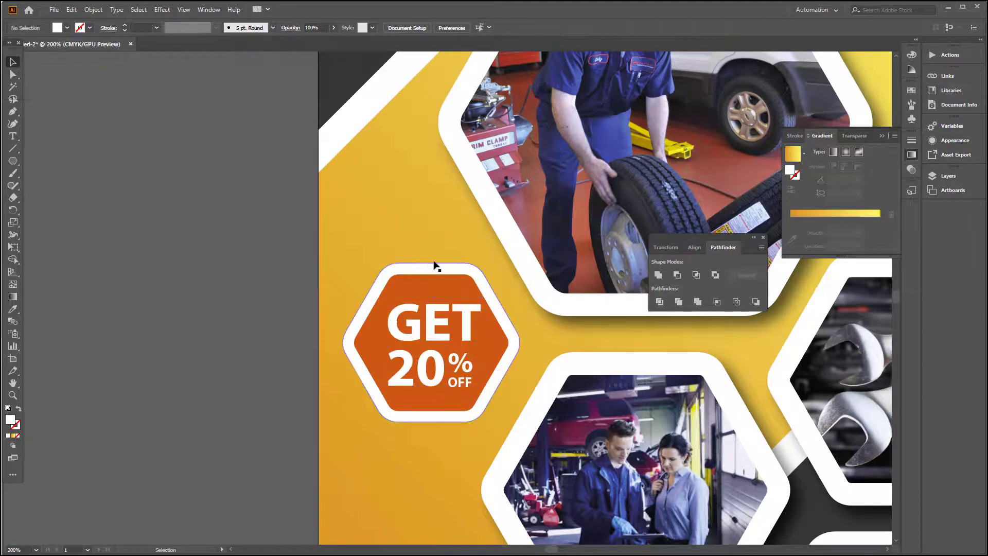
Step: Apply the same drop shadow used on the photo hexagons to the badge's white outer hexagon
left_click(419, 266)
left_click(162, 10)
left_click(160, 22)
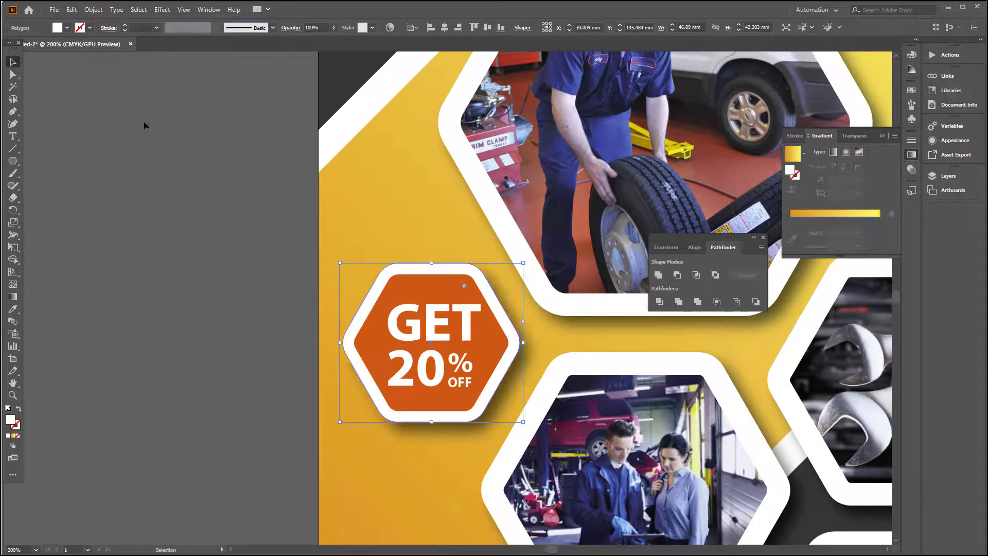
left_click(149, 129)
Step: Select the badge's two hexagons together with its GET 20% OFF text and group them
left_click(434, 364)
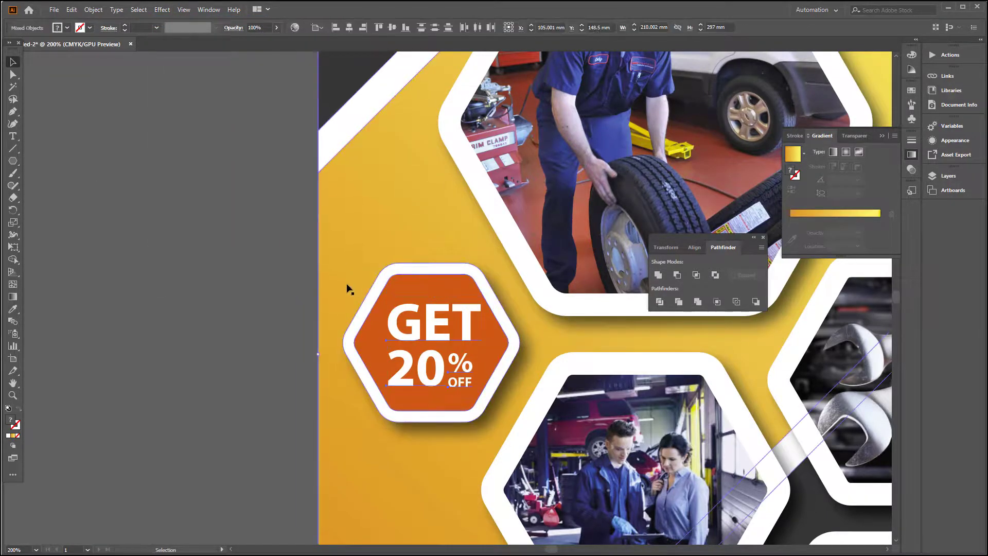
key("ctrl+1")
key("ctrl+a")
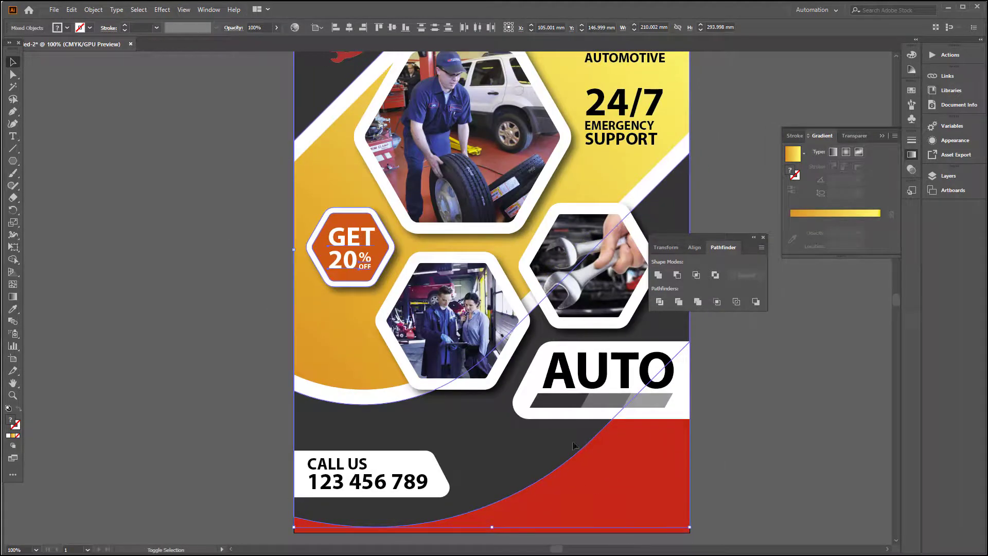
left_click(350, 242)
left_click(94, 9)
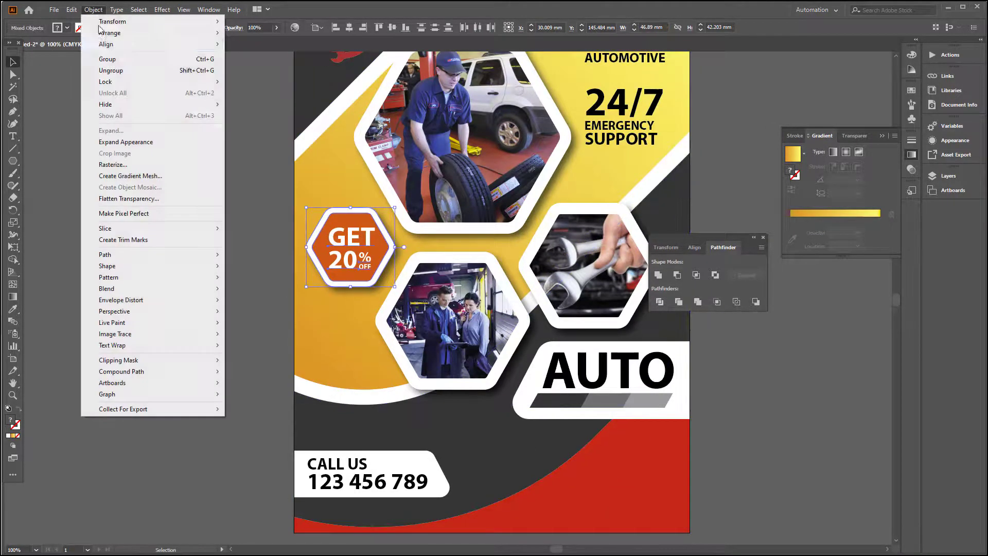
left_click(109, 60)
left_click(257, 129)
left_click_drag(622, 185, 524, 264)
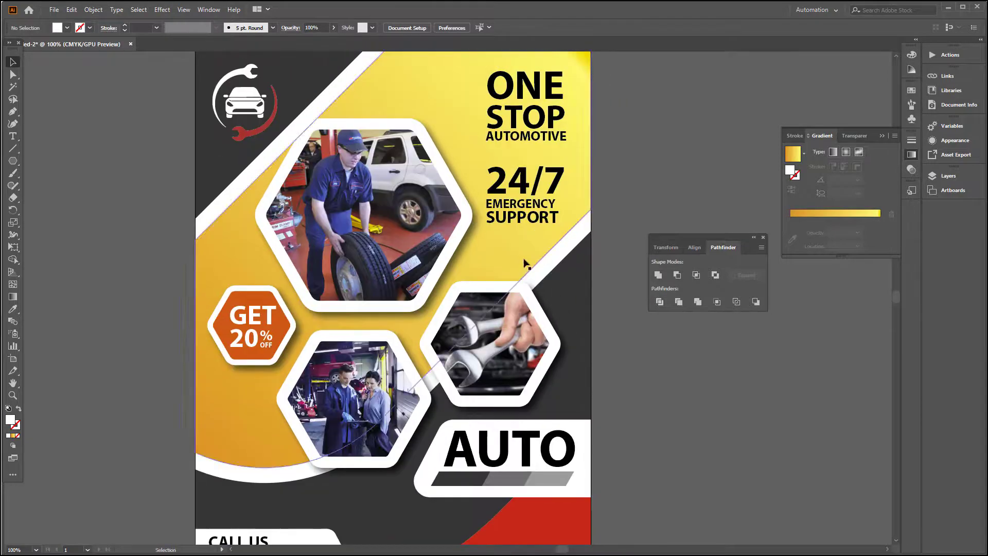
left_click(526, 200)
left_click(692, 370)
Step: Create a Lorem ipsum area text box below the AUTO panel, beside the CALL US panel, with the font size at 15 pt
left_click_drag(610, 454, 615, 342)
left_click(13, 137)
left_click_drag(370, 395, 582, 477)
left_click(480, 31)
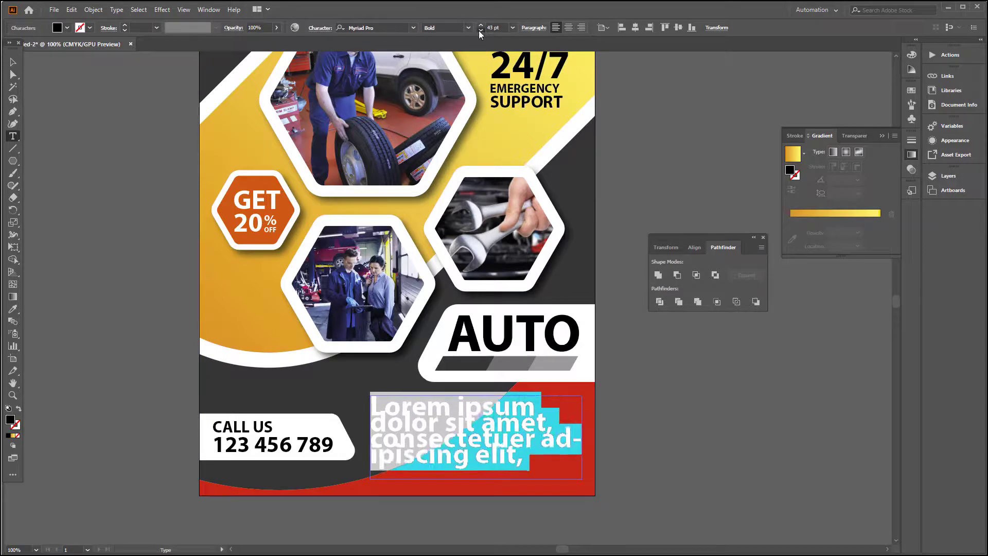
left_click(480, 31)
left_click(479, 31)
left_click(479, 30)
left_click(479, 30)
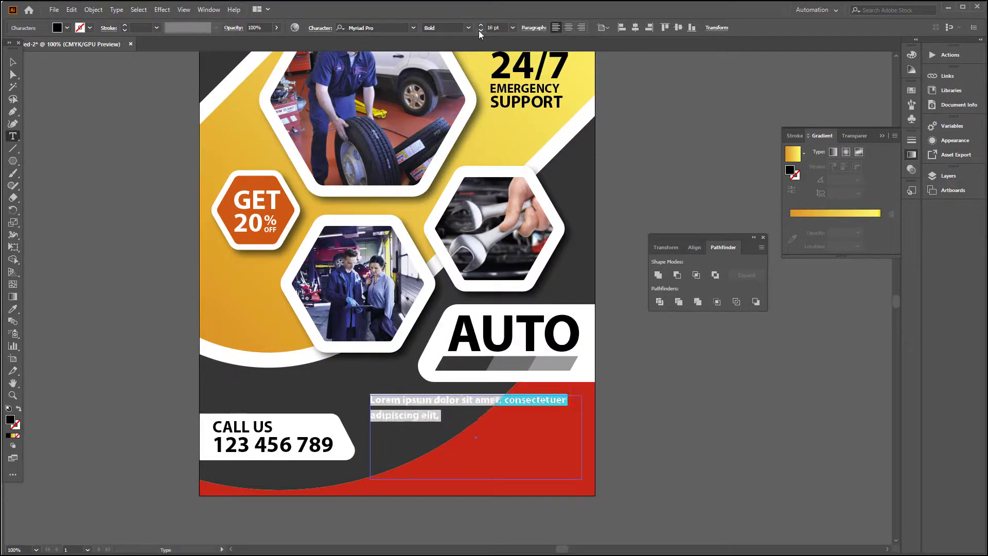
left_click(479, 30)
Step: Repeat the Lorem ipsum sentence to fill the text box with five lines and set the font size to 12 pt
left_click(415, 418)
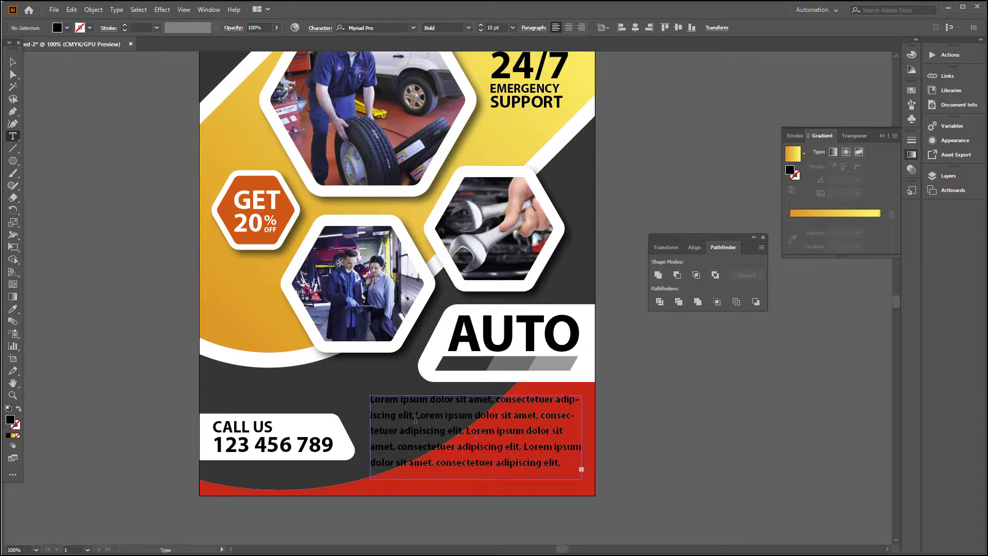
key("ctrl+a")
left_click(479, 31)
left_click(480, 31)
left_click(480, 31)
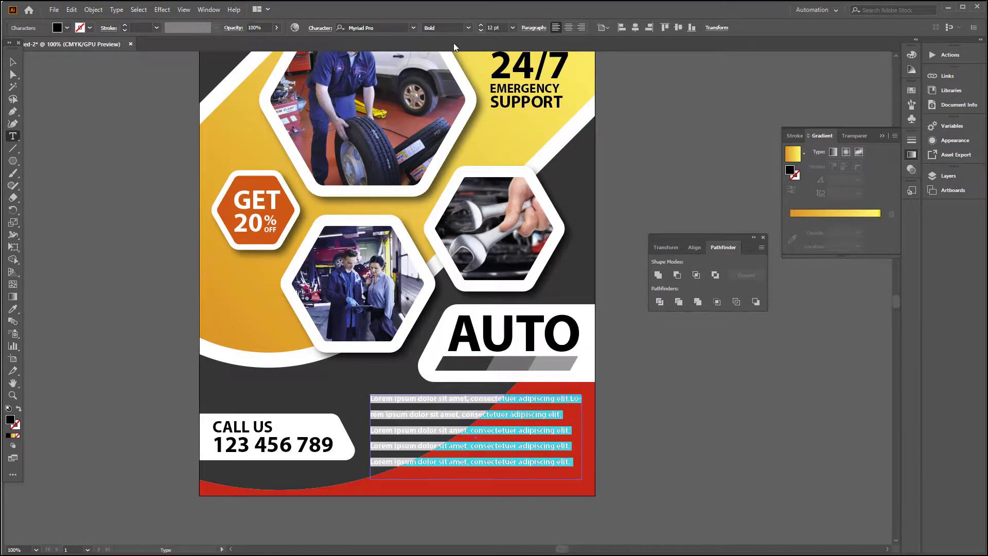
Step: Justify the Lorem ipsum paragraph so its lines span the full width of the text box
left_click(14, 62)
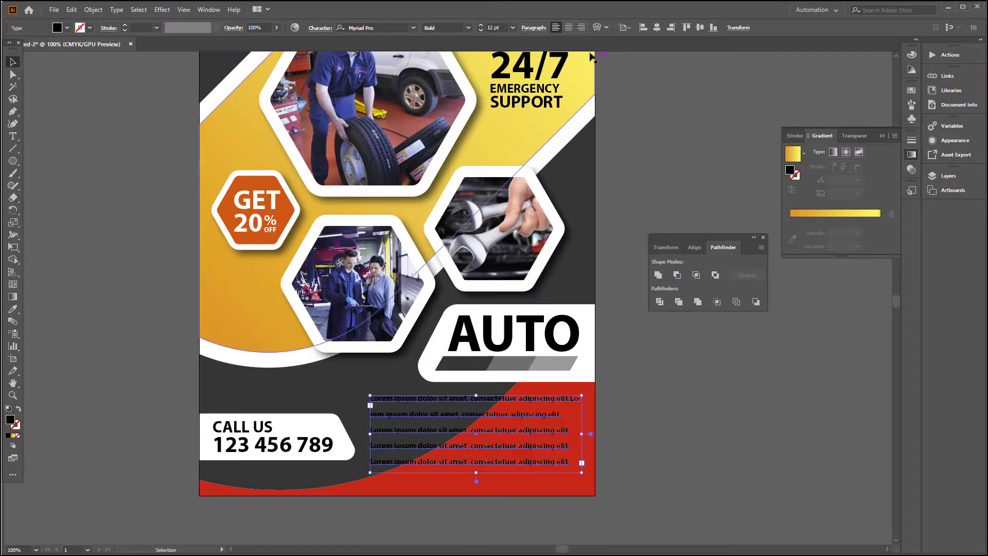
left_click(533, 28)
left_click(538, 45)
left_click(714, 450)
Step: Tighten the Lorem ipsum paragraph's line spacing and shrink its text frame to fit the lines
left_click(485, 425)
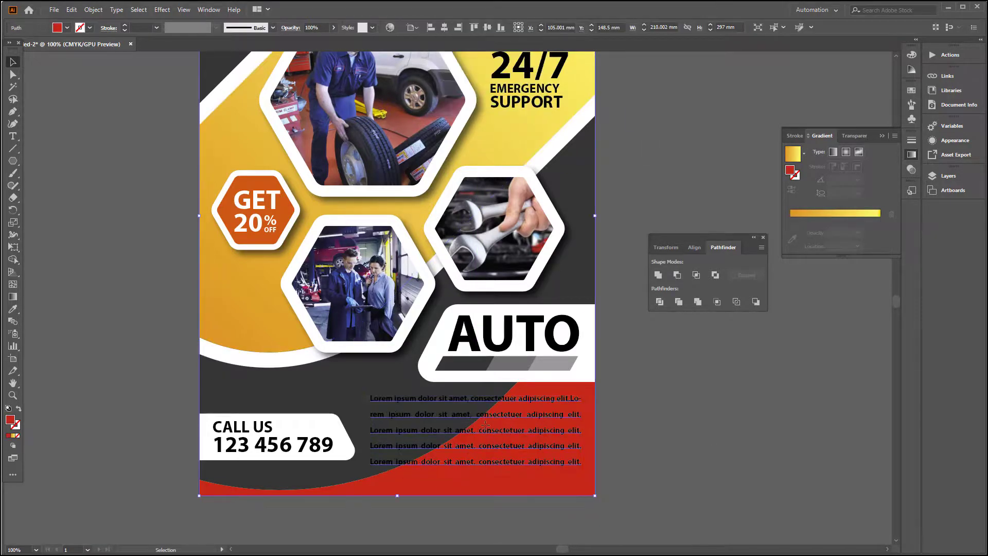
left_click(563, 415)
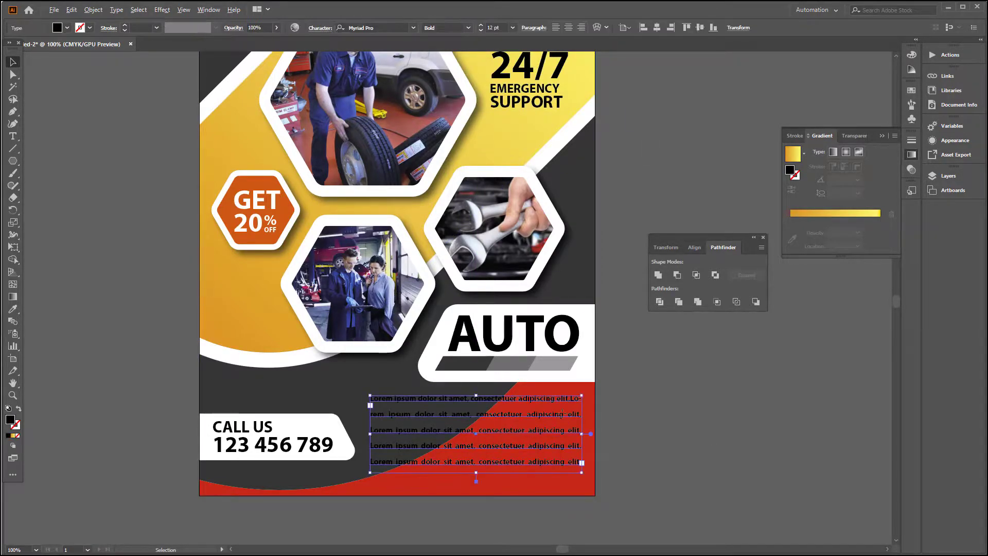
key("alt+Up")
key("alt+Up")
key("alt+Up")
key("alt+Up")
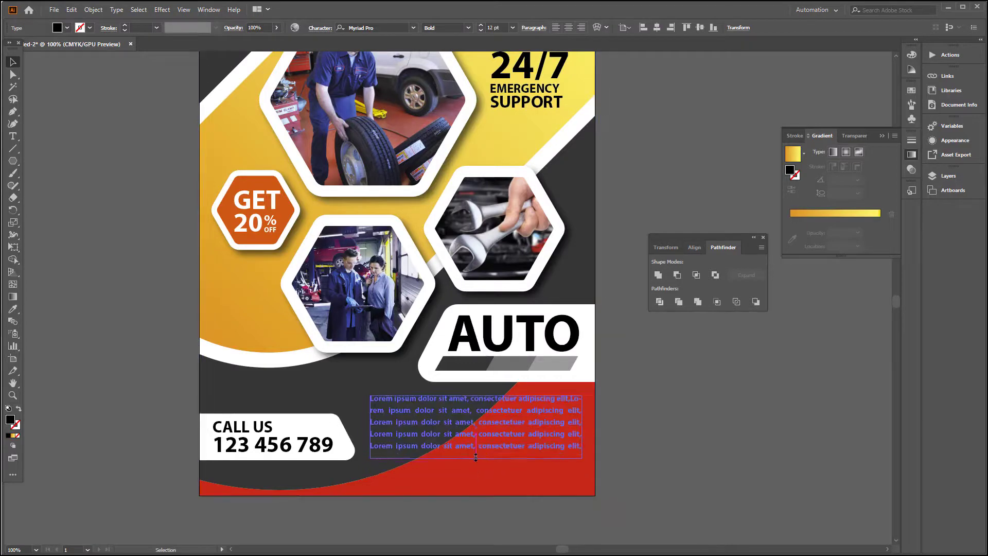
double_click(476, 481)
Step: Fill the Lorem ipsum paragraph white and move it slightly down below the AUTO panel
left_click(67, 28)
left_click(21, 44)
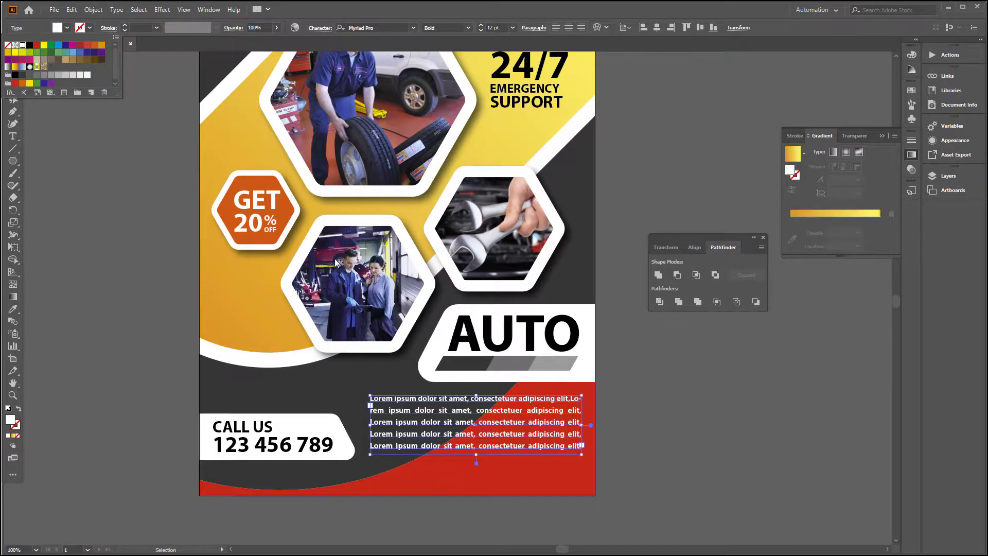
left_click(672, 458)
mouse_move(551, 424)
left_mouse_down()
mouse_move(544, 432)
mouse_move(552, 428)
left_mouse_up()
left_click(660, 410)
Step: Convert the Lorem ipsum paragraph from area type to point type
scroll(631, 411, "down", 1)
left_click_drag(630, 412, 630, 440)
left_click(549, 450)
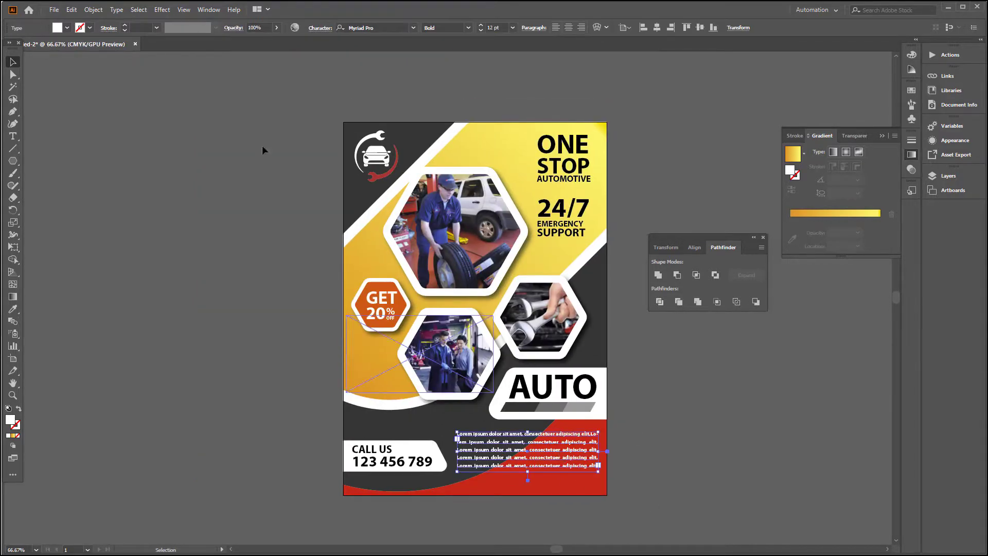
left_click(117, 9)
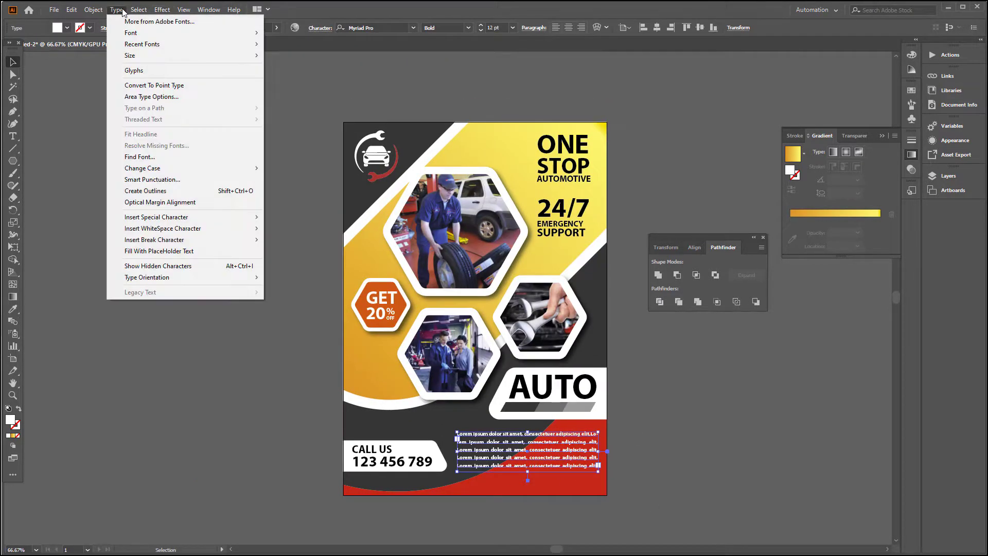
left_click(165, 84)
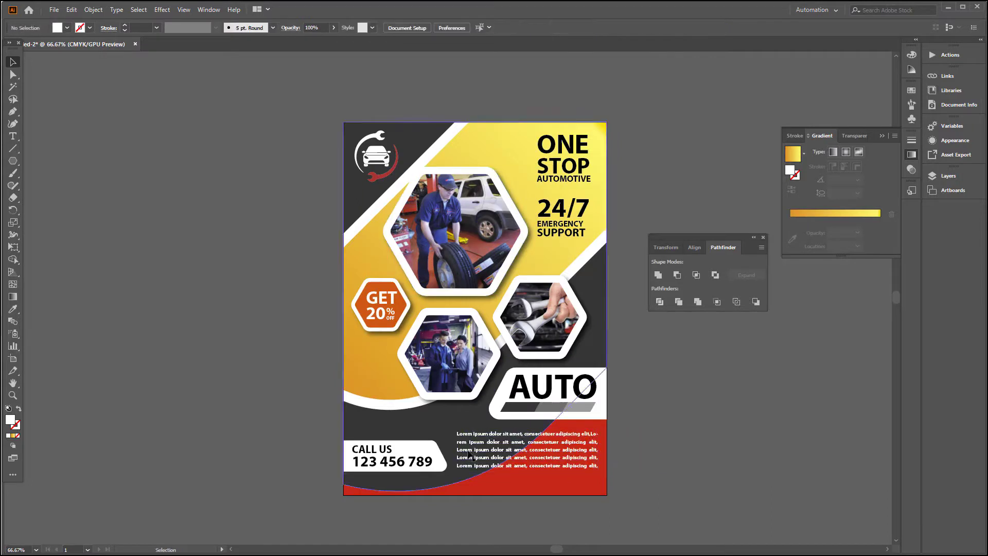
Step: Close the Pathfinder and Gradient panels and fit the finished flyer's artboard in the window
left_click(762, 238)
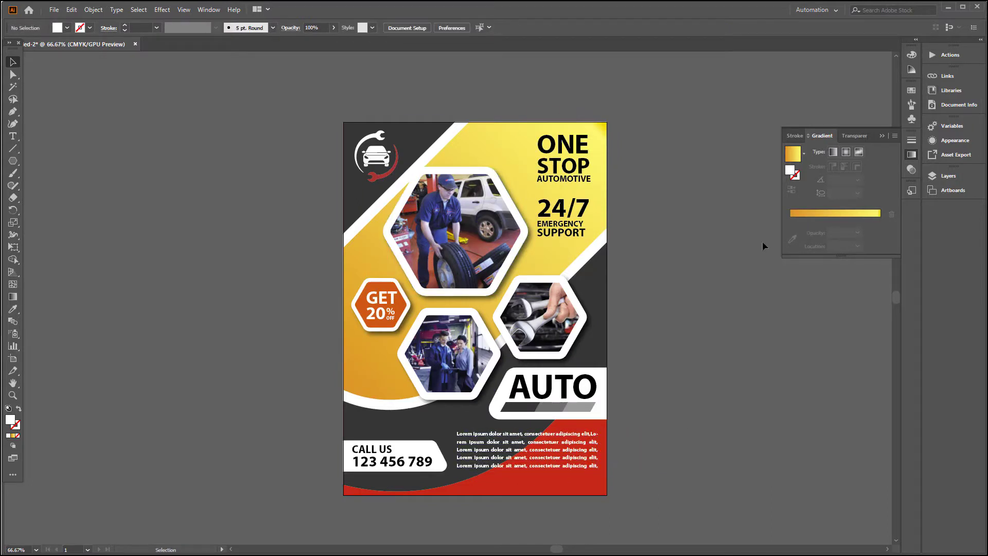
left_click(881, 137)
key("ctrl+0")
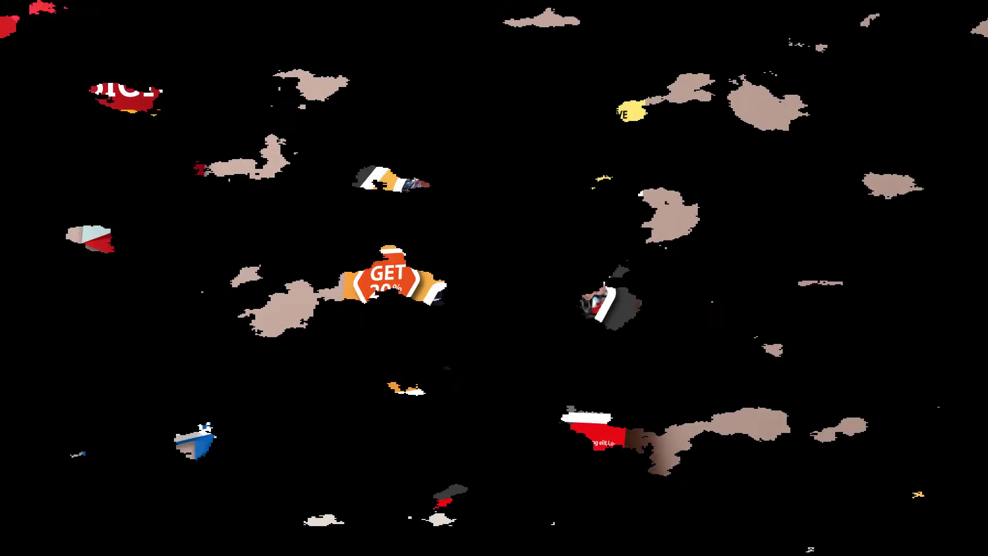